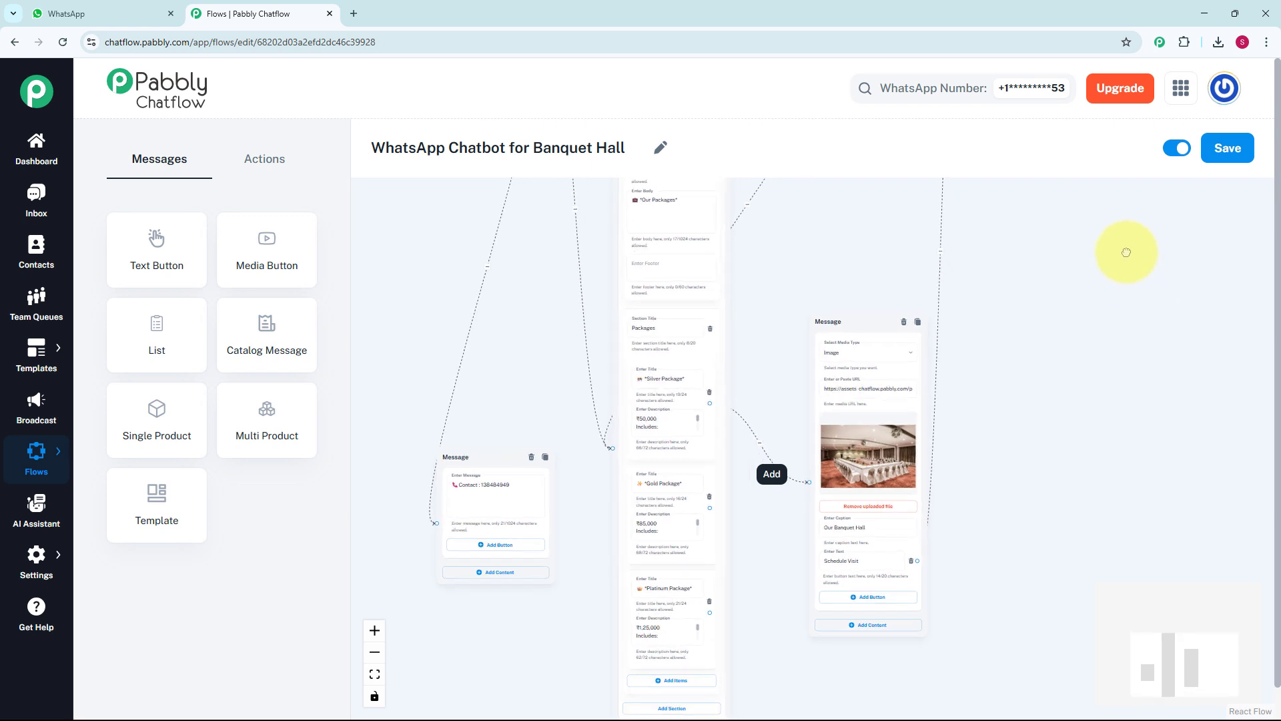
Step: Examine the message nodes and connections of the existing WhatsApp Chatbot for Banquet Hall flow
{"action": "scroll", "coordinate": [1099, 268], "scroll_direction": "down", "scroll_amount": 1}
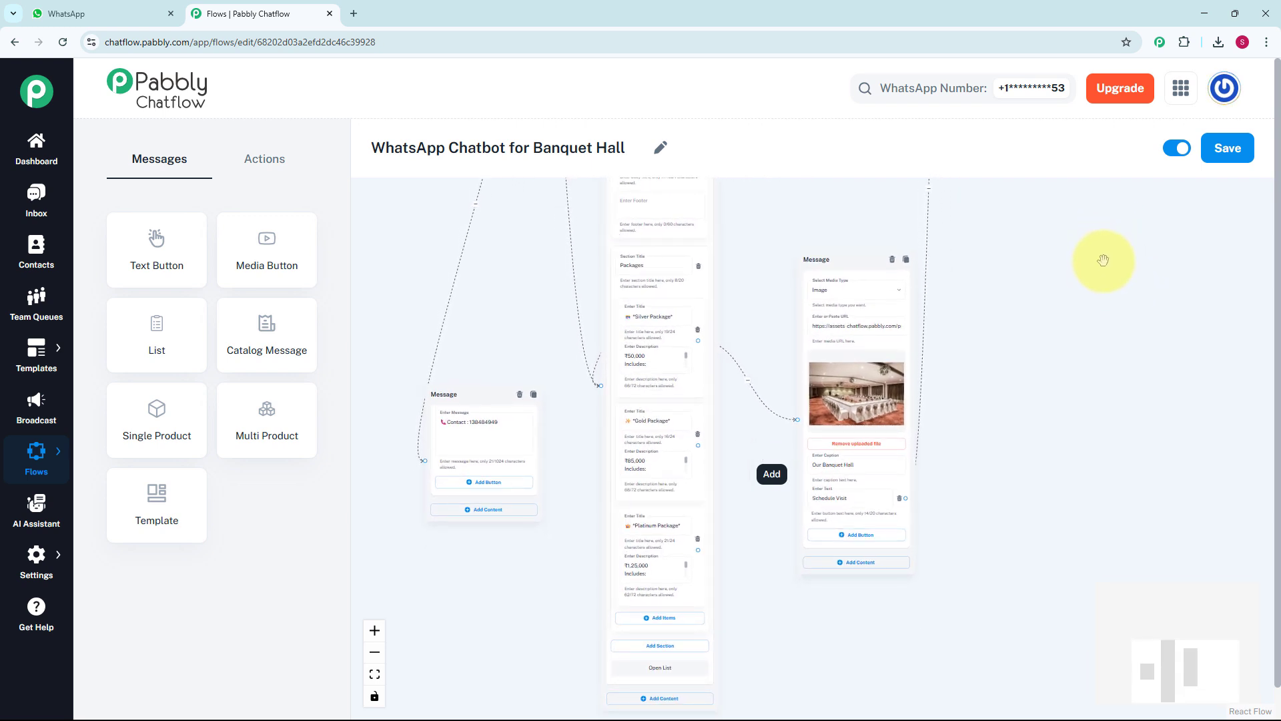
{"action": "left_click_drag", "start_coordinate": [1103, 285], "coordinate": [1109, 249]}
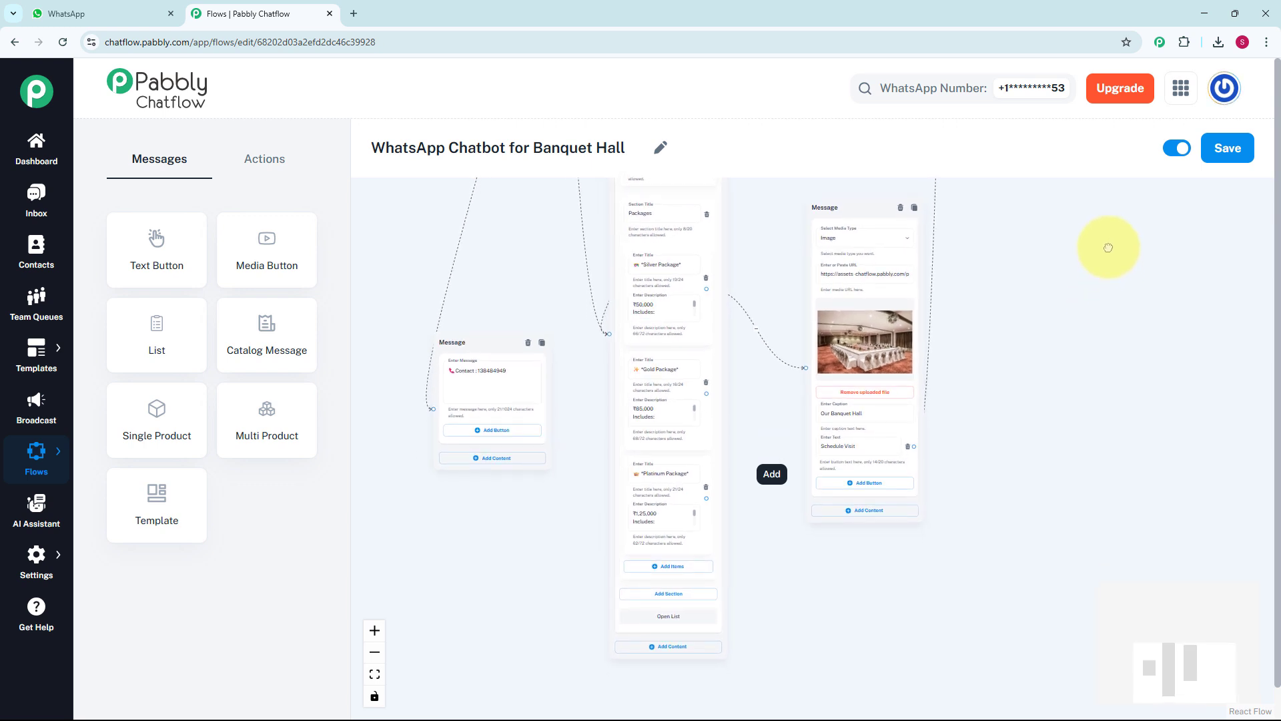
{"action": "left_click_drag", "start_coordinate": [1075, 326], "coordinate": [1218, 543]}
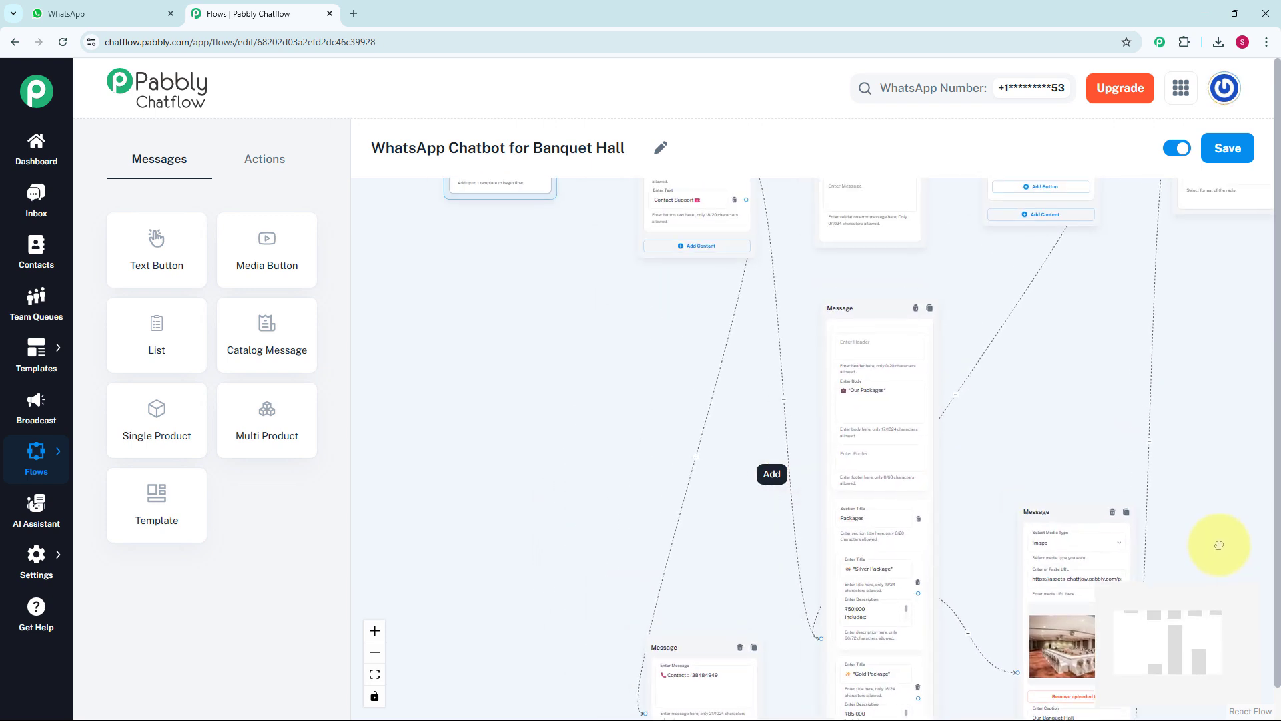
{"action": "scroll", "coordinate": [1061, 403], "scroll_direction": "up", "scroll_amount": 1}
{"action": "left_click_drag", "start_coordinate": [1060, 403], "coordinate": [957, 436]}
{"action": "left_click_drag", "start_coordinate": [1136, 476], "coordinate": [1006, 557]}
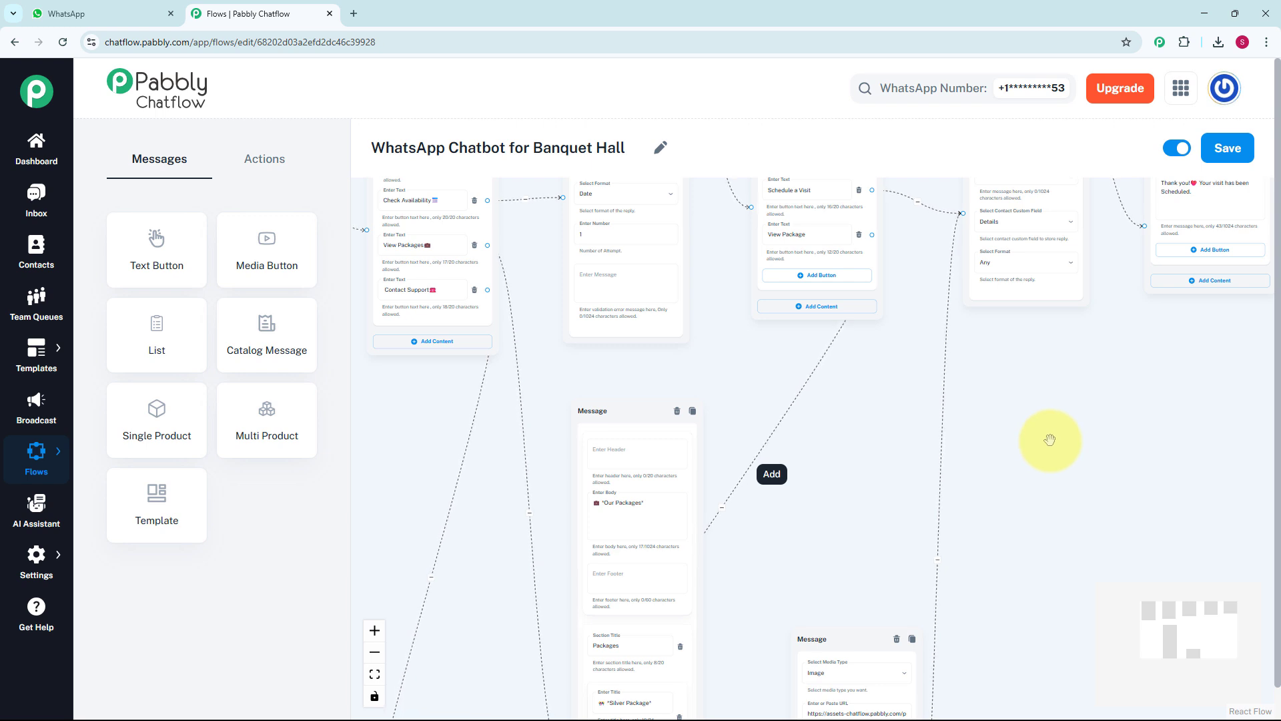
{"action": "left_click_drag", "start_coordinate": [1048, 444], "coordinate": [1068, 589]}
{"action": "left_click_drag", "start_coordinate": [940, 563], "coordinate": [1090, 272]}
{"action": "left_click_drag", "start_coordinate": [1046, 407], "coordinate": [1055, 240]}
Step: Switch to WhatsApp and send "Hello" in the XYZ Banquet Hall chat
{"action": "key", "text": "ctrl+Tab"}
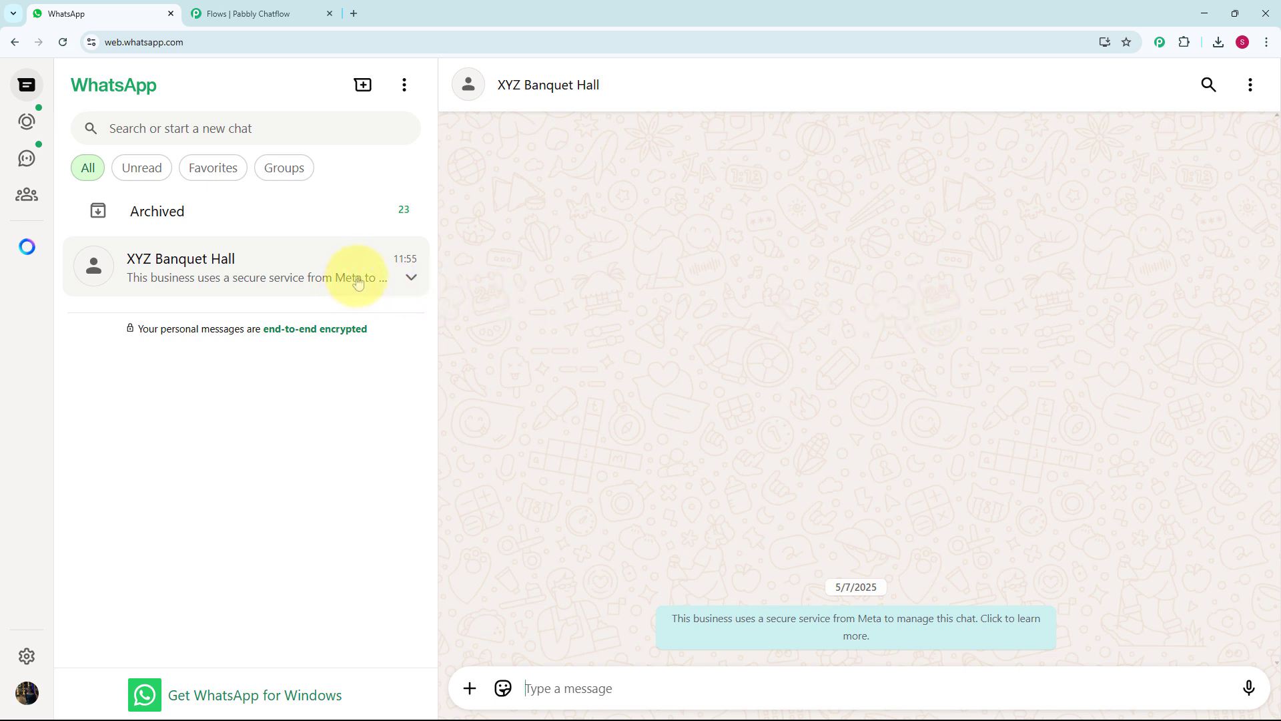
{"action": "type", "text": "Hello"}
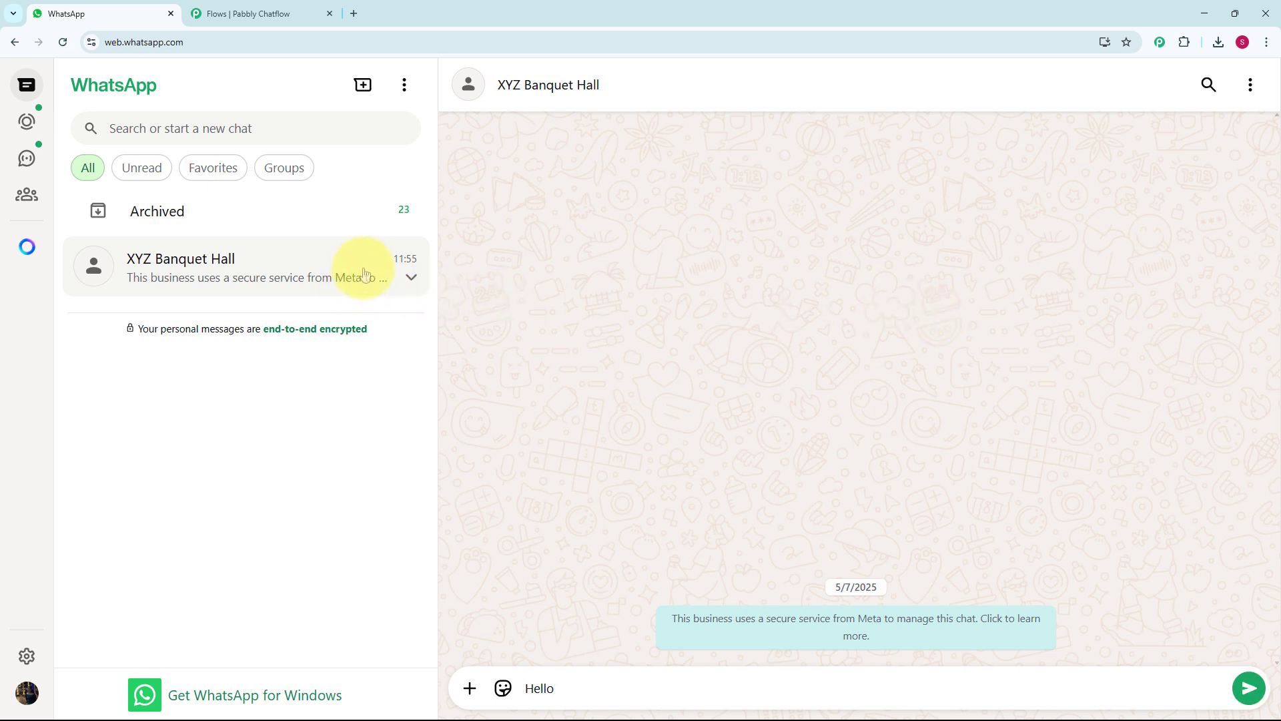
{"action": "key", "text": "Return"}
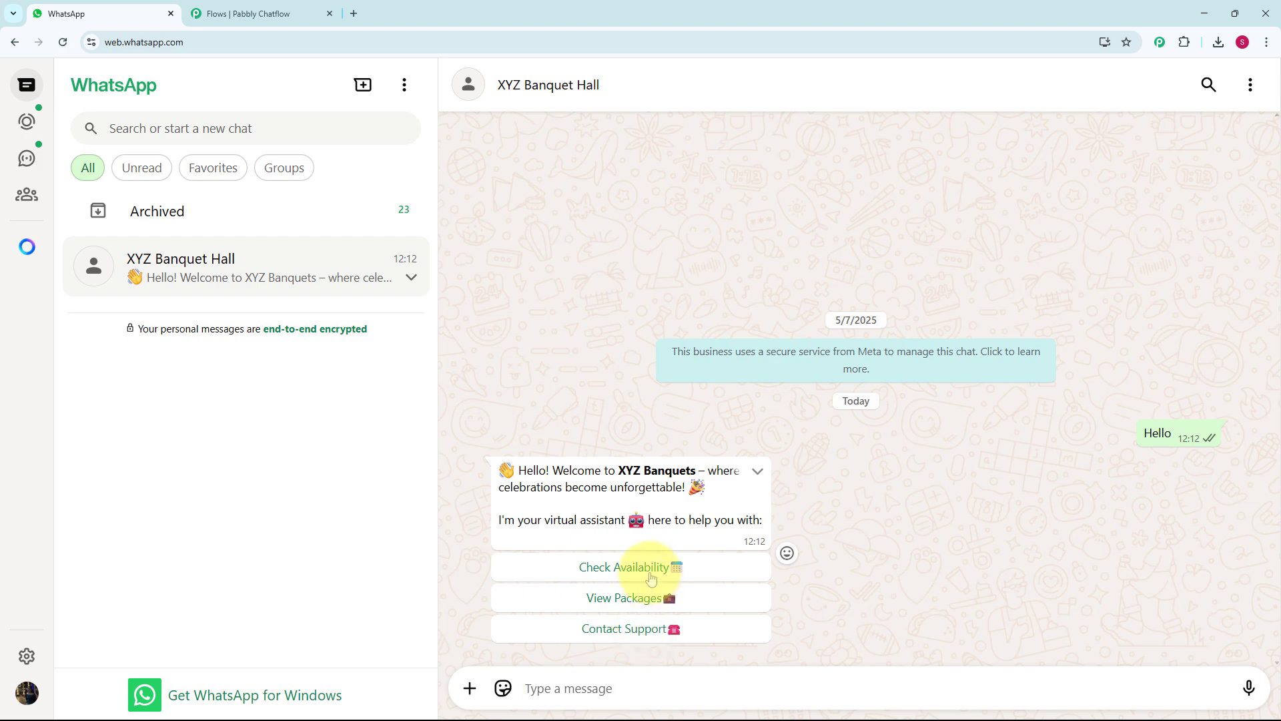
Step: Request Check Availability for the event date 04-05-2025, and choose Schedule a Visit in the chatbot's reply
{"action": "left_click", "coordinate": [651, 575]}
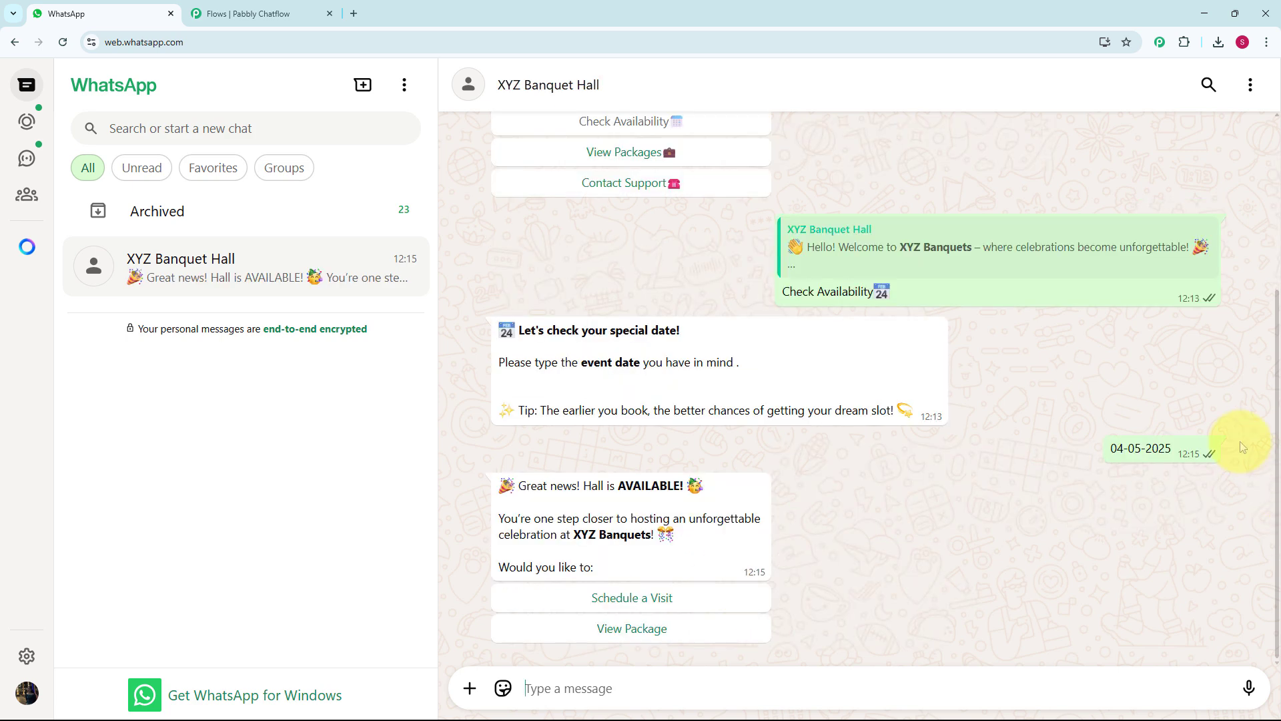
{"action": "left_click", "coordinate": [643, 598]}
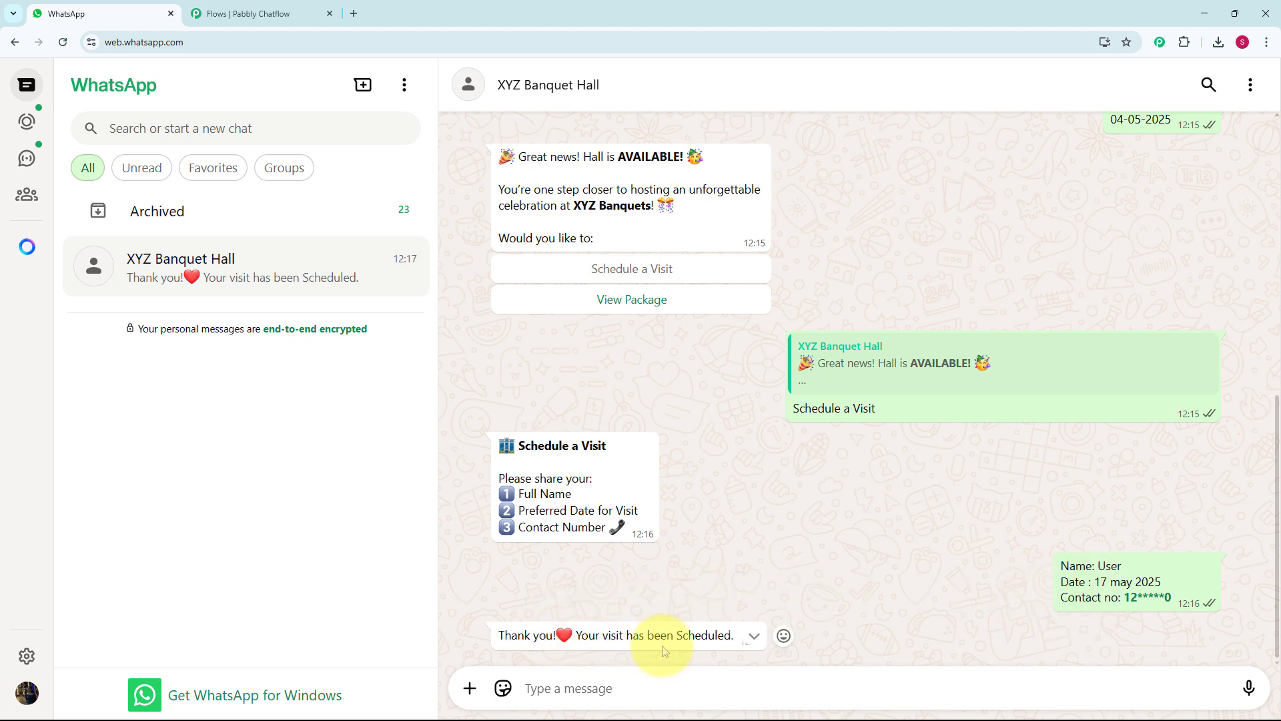
Step: Choose View Packages from the chatbot's welcome message and select the Silver Package from the list
{"action": "scroll", "coordinate": [723, 575], "scroll_direction": "up", "scroll_amount": 9}
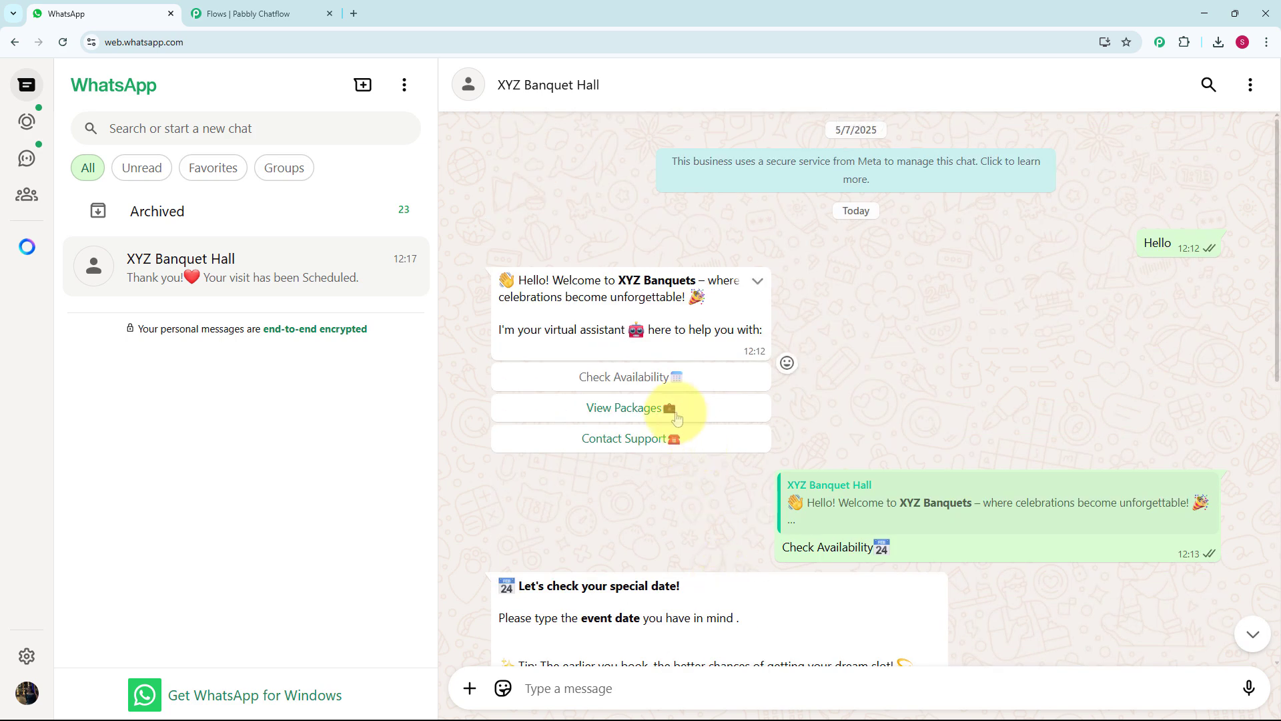
{"action": "left_click", "coordinate": [675, 415]}
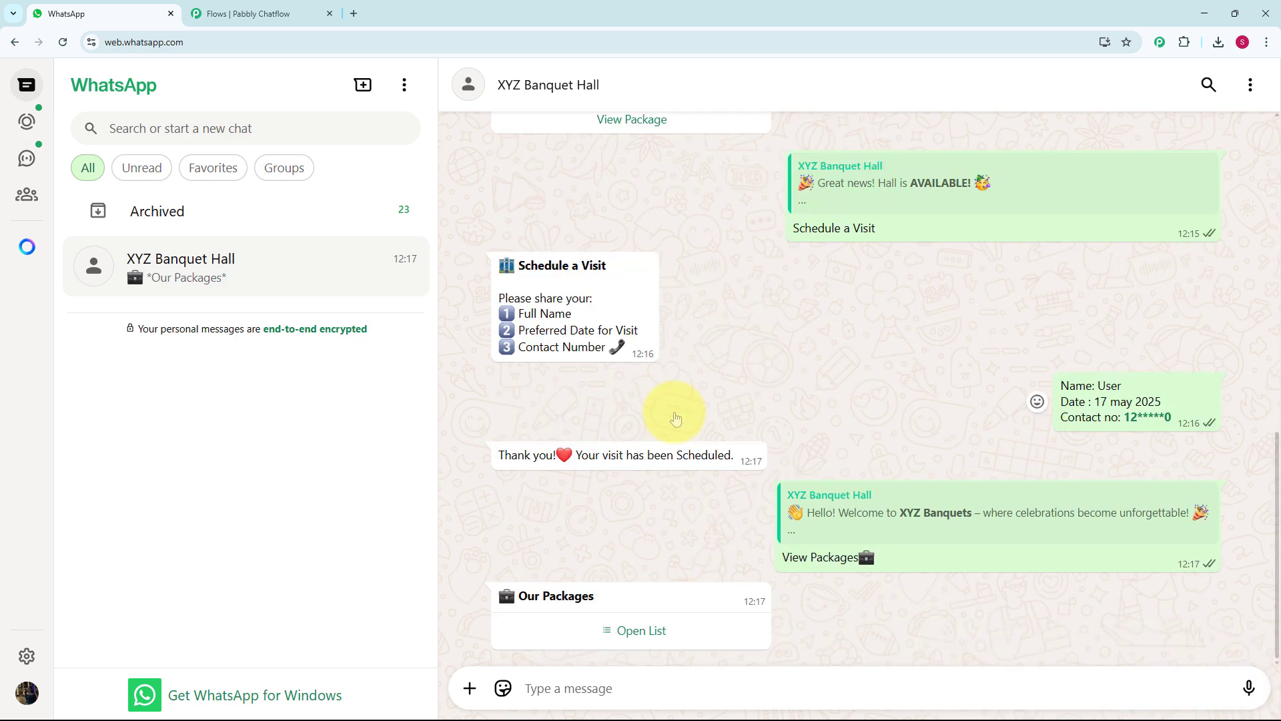
{"action": "left_click", "coordinate": [633, 634]}
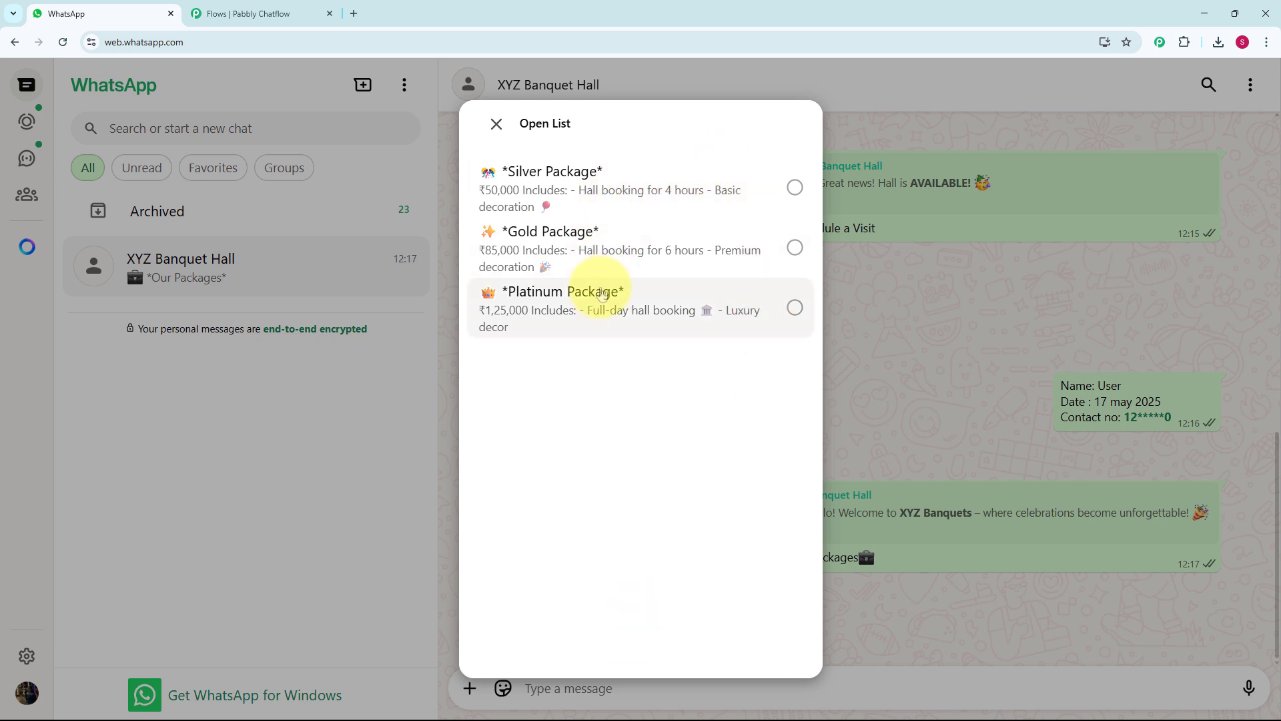
{"action": "left_click", "coordinate": [601, 187]}
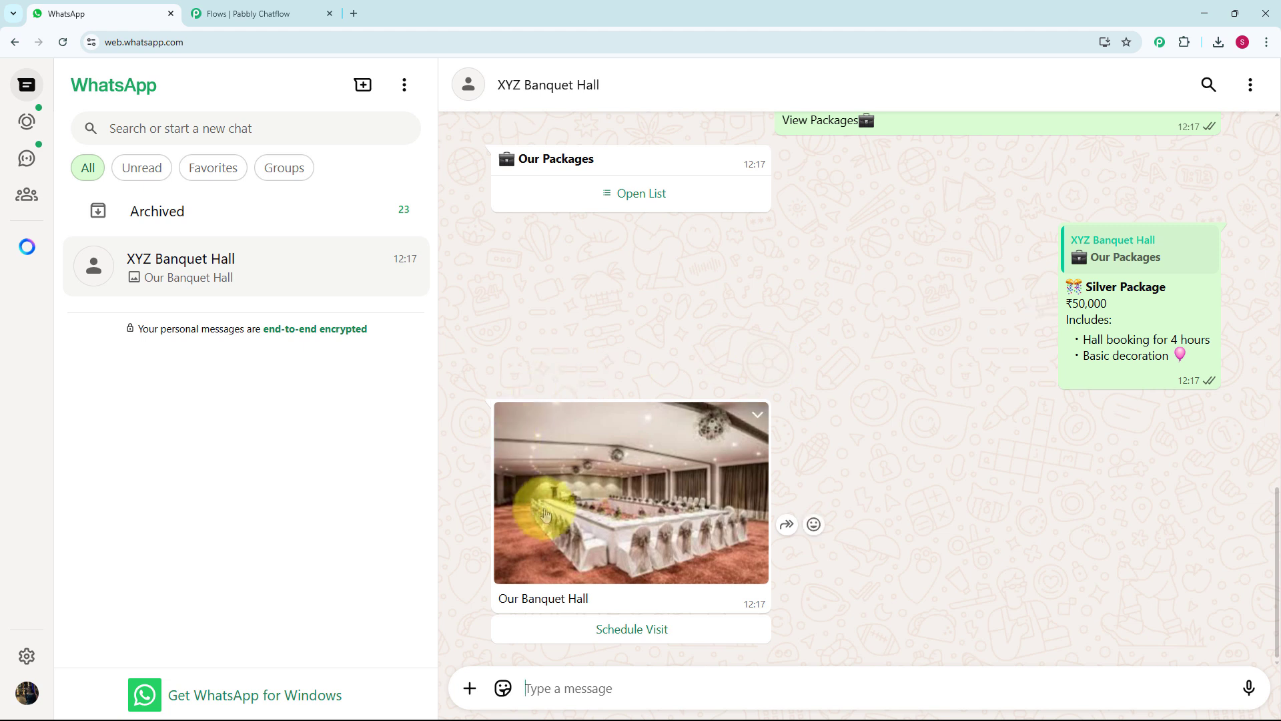
{"action": "left_click", "coordinate": [636, 641]}
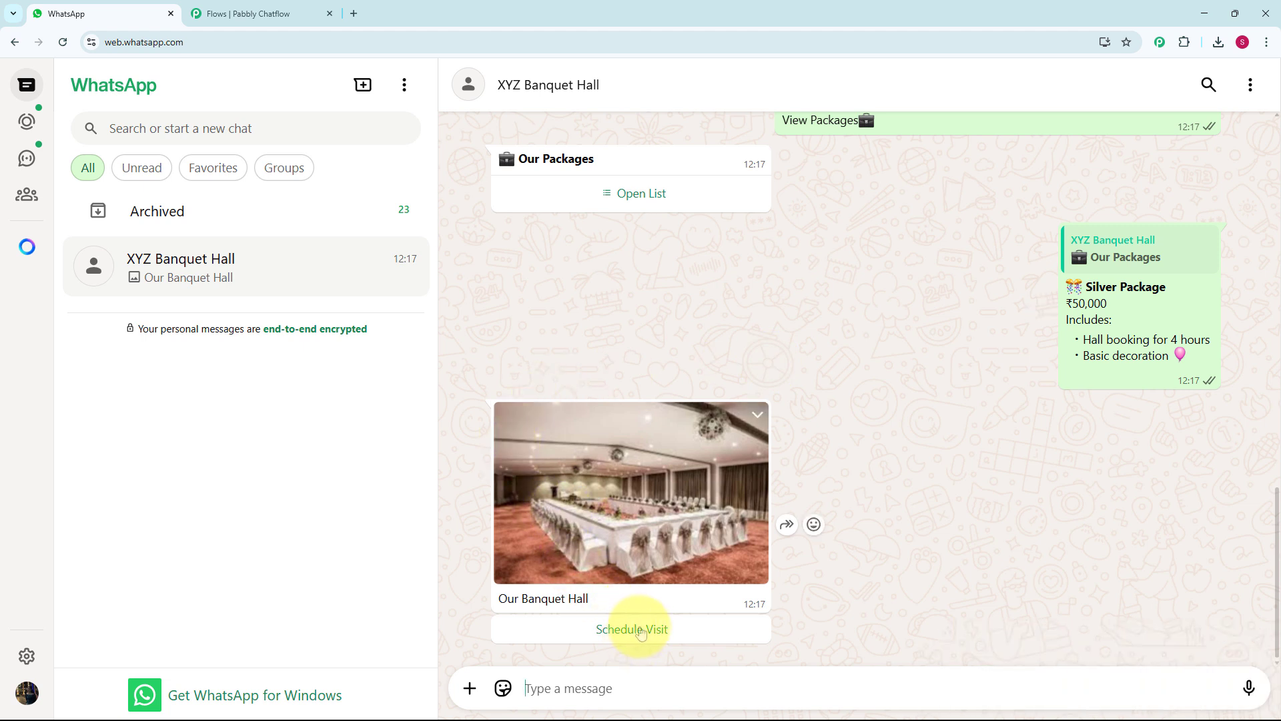
Step: Choose Contact Support from the chatbot's welcome message and look back over the conversation
{"action": "scroll", "coordinate": [642, 506], "scroll_direction": "up", "scroll_amount": 5}
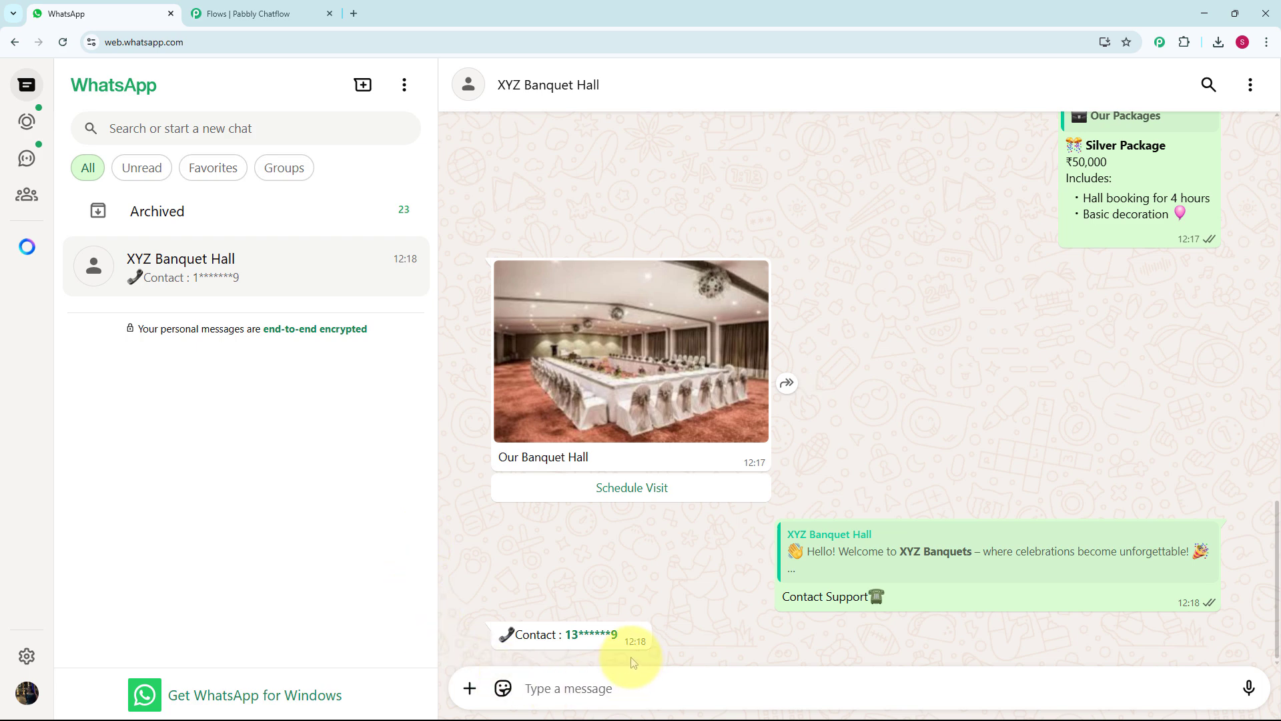
{"action": "scroll", "coordinate": [631, 601], "scroll_direction": "up", "scroll_amount": 15}
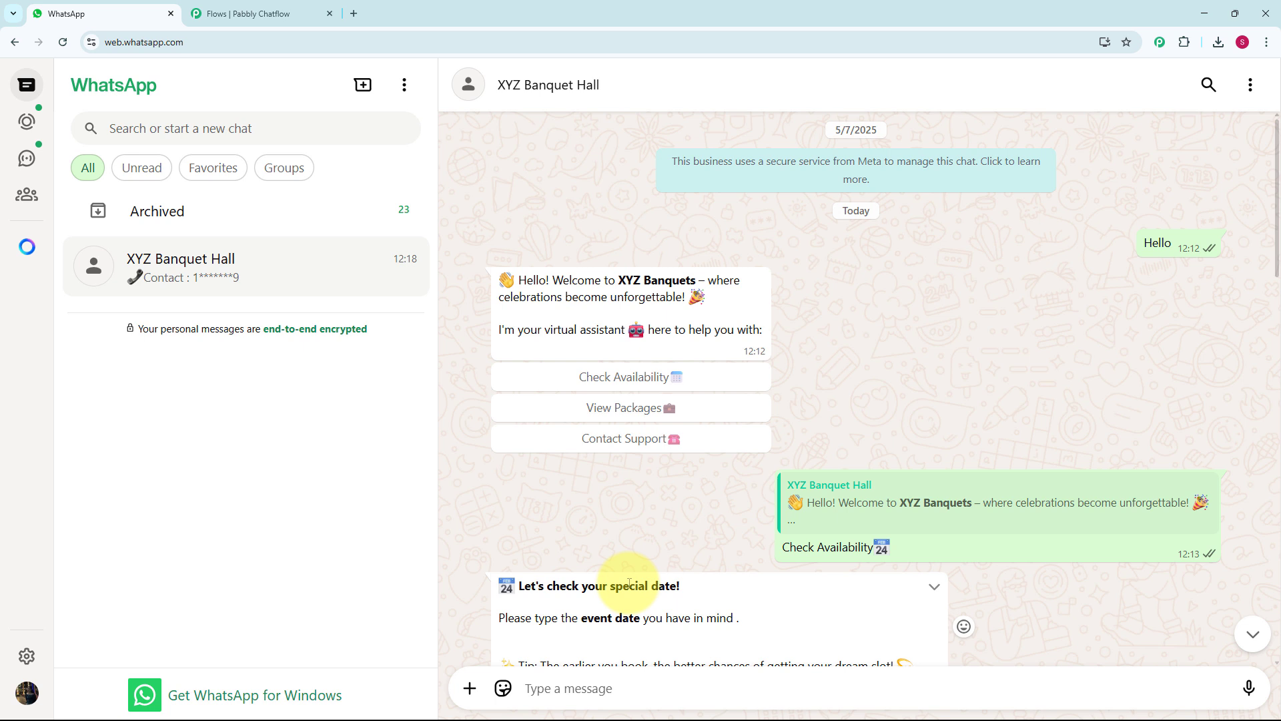
{"action": "key", "text": "ctrl+t"}
{"action": "type", "text": "www.pabbly.com/chatflow"}
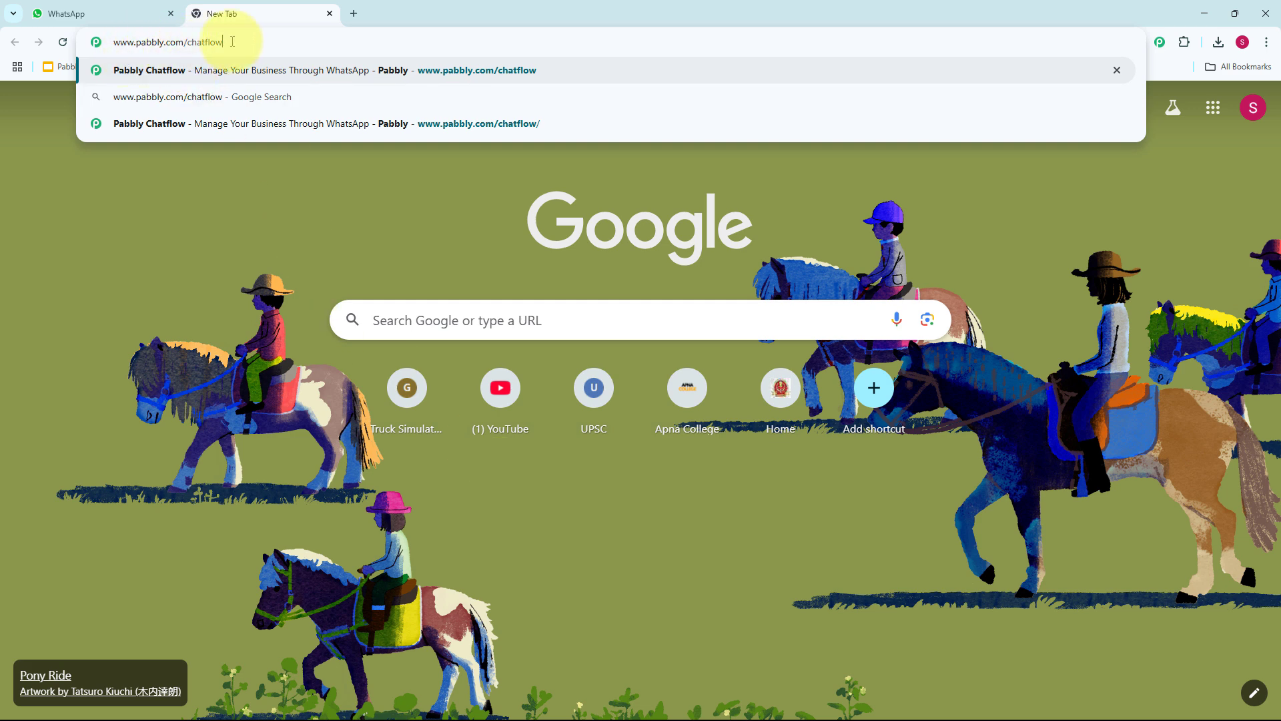
{"action": "key", "text": "Return"}
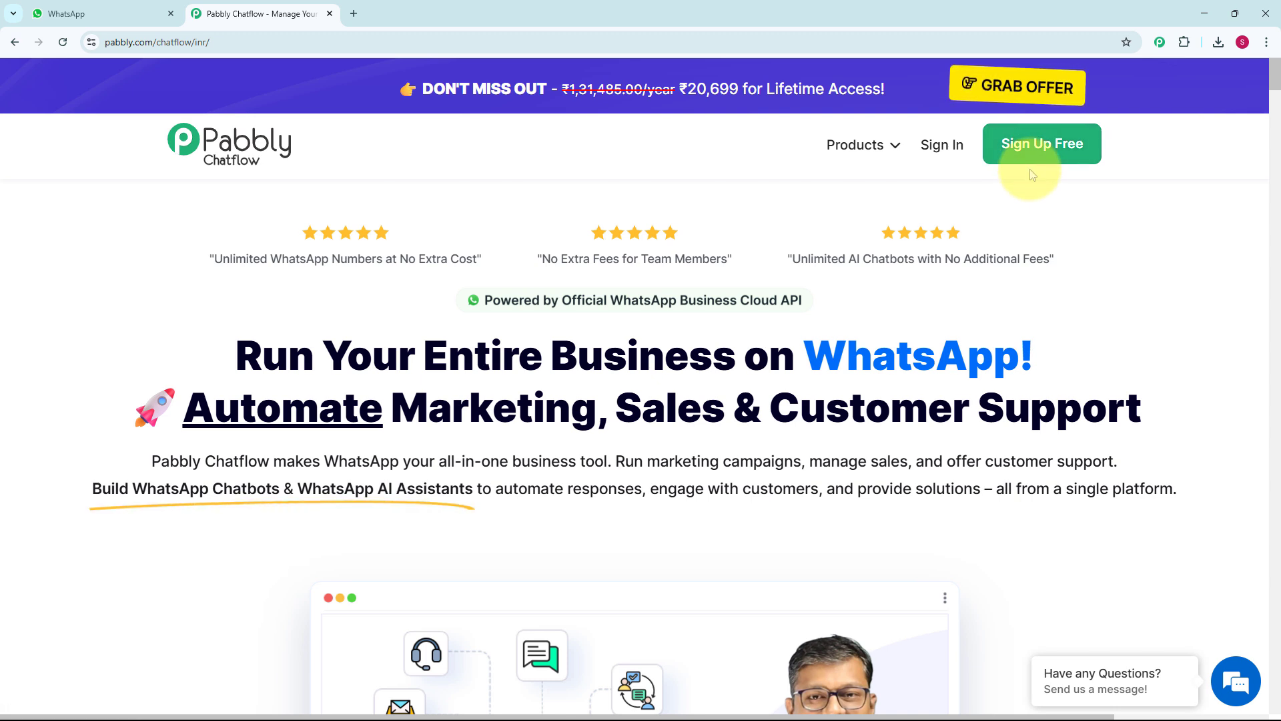
{"action": "left_click", "coordinate": [949, 167]}
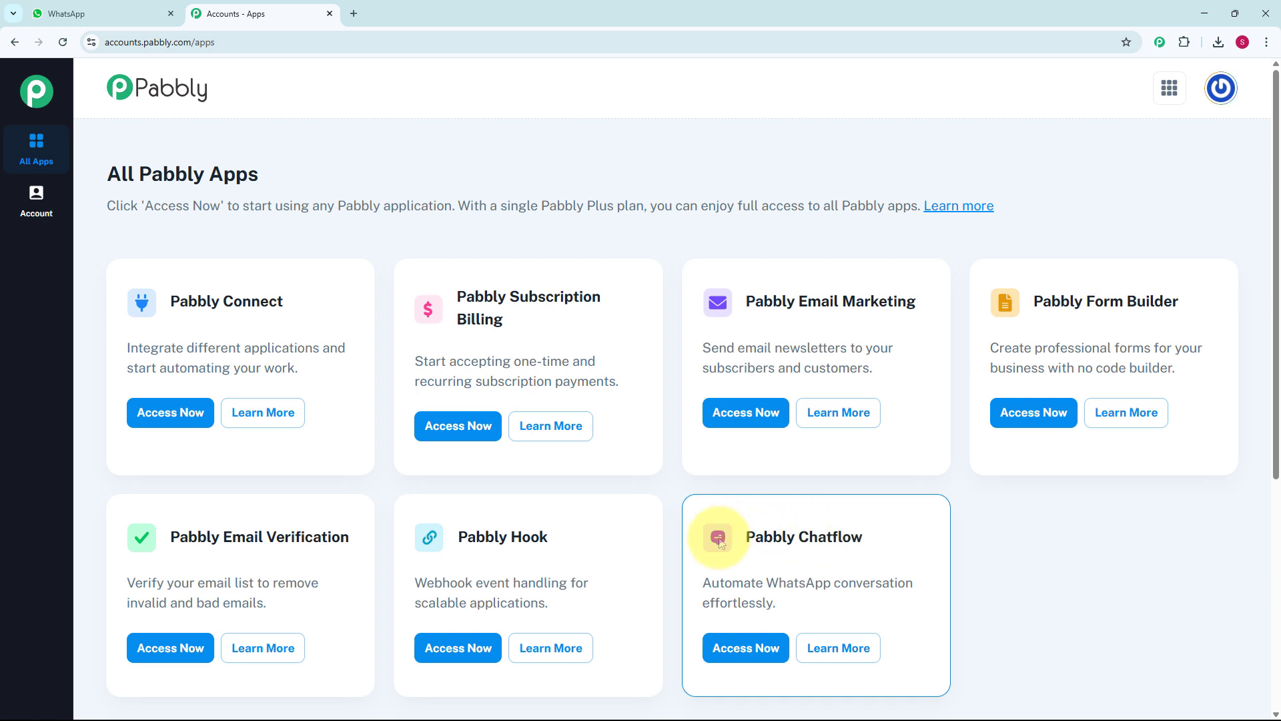
{"action": "left_click", "coordinate": [758, 661]}
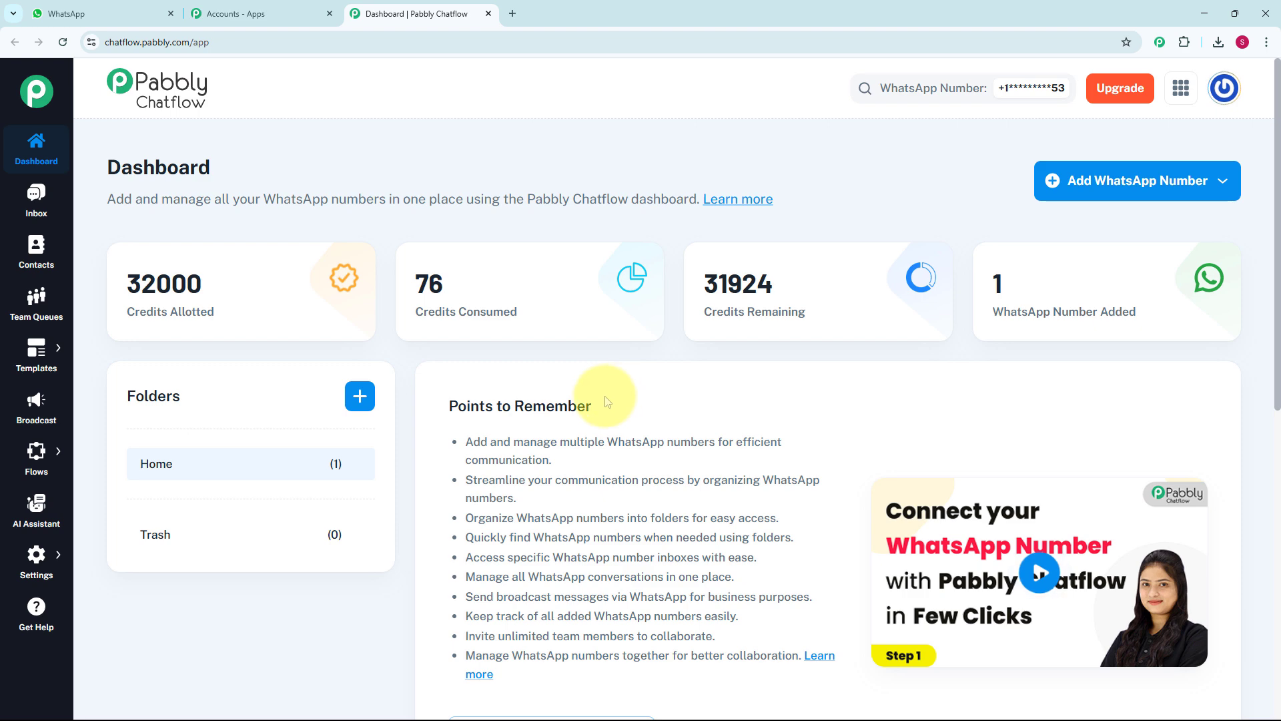
Step: Review the dashboard's connected WhatsApp number, the way to add a number and the available Chatflow sections
{"action": "scroll", "coordinate": [607, 400], "scroll_direction": "down", "scroll_amount": 8}
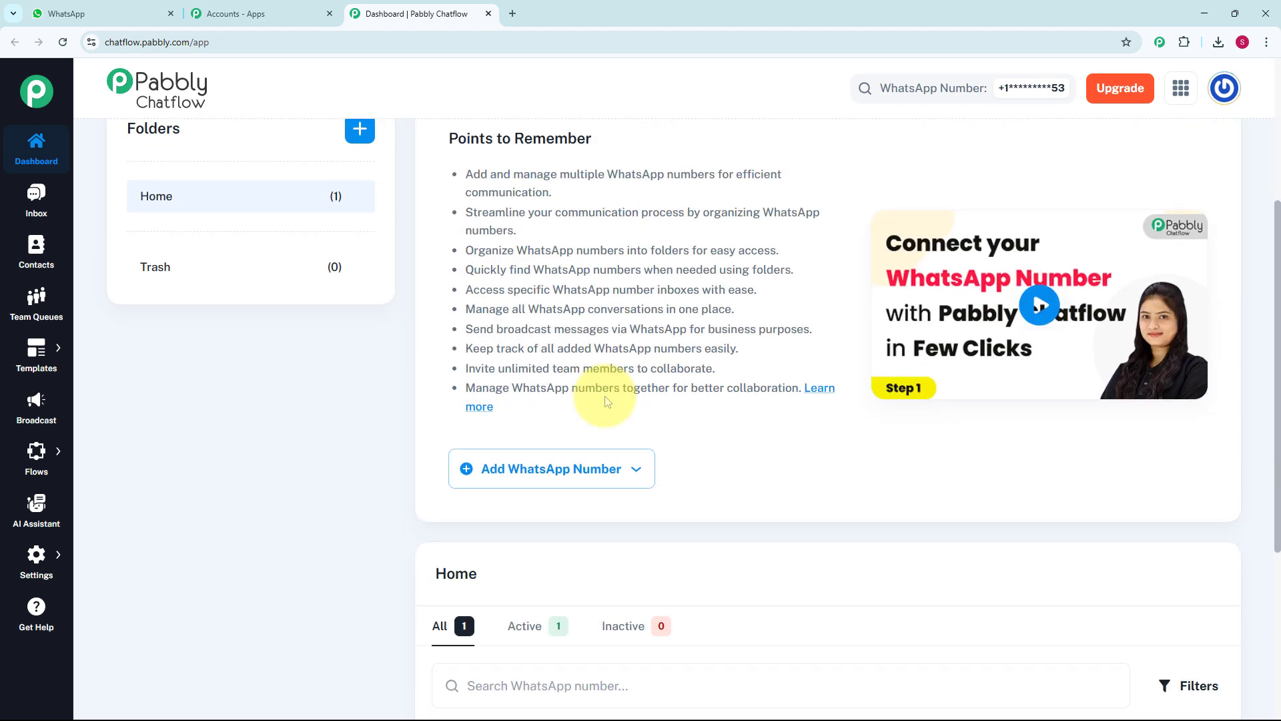
{"action": "scroll", "coordinate": [607, 400], "scroll_direction": "down", "scroll_amount": 1}
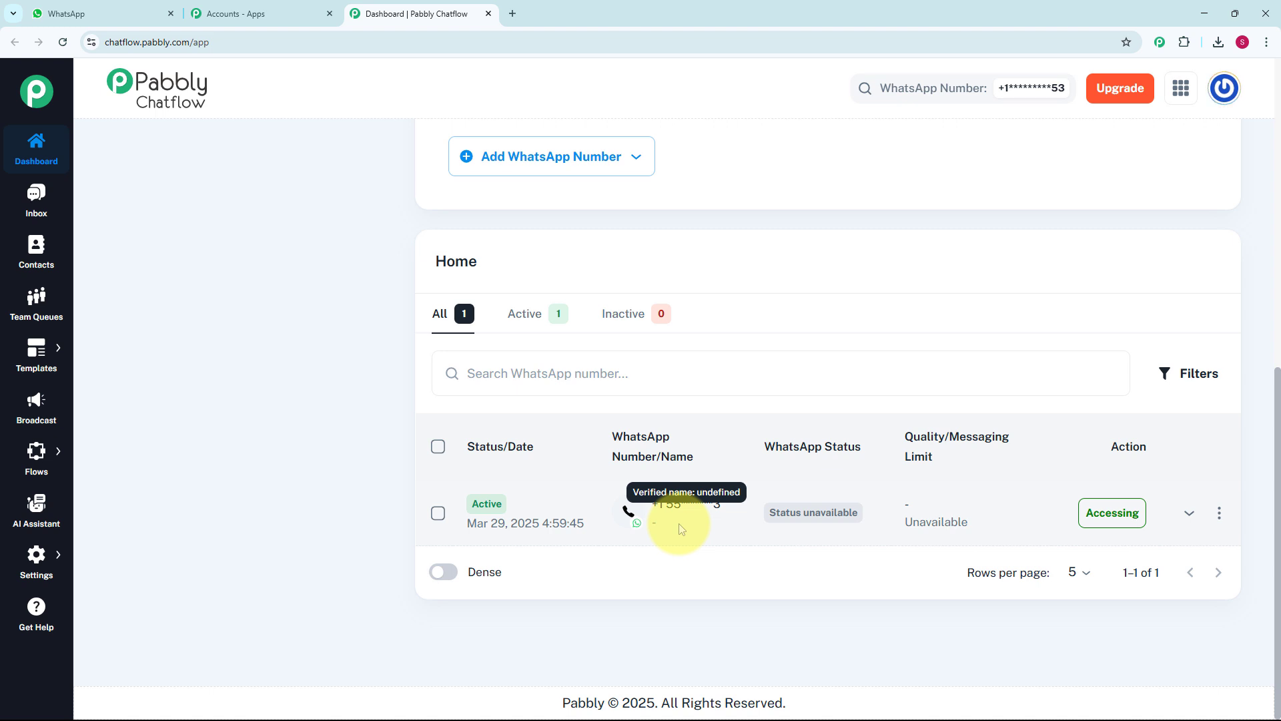
{"action": "scroll", "coordinate": [678, 523], "scroll_direction": "up", "scroll_amount": 9}
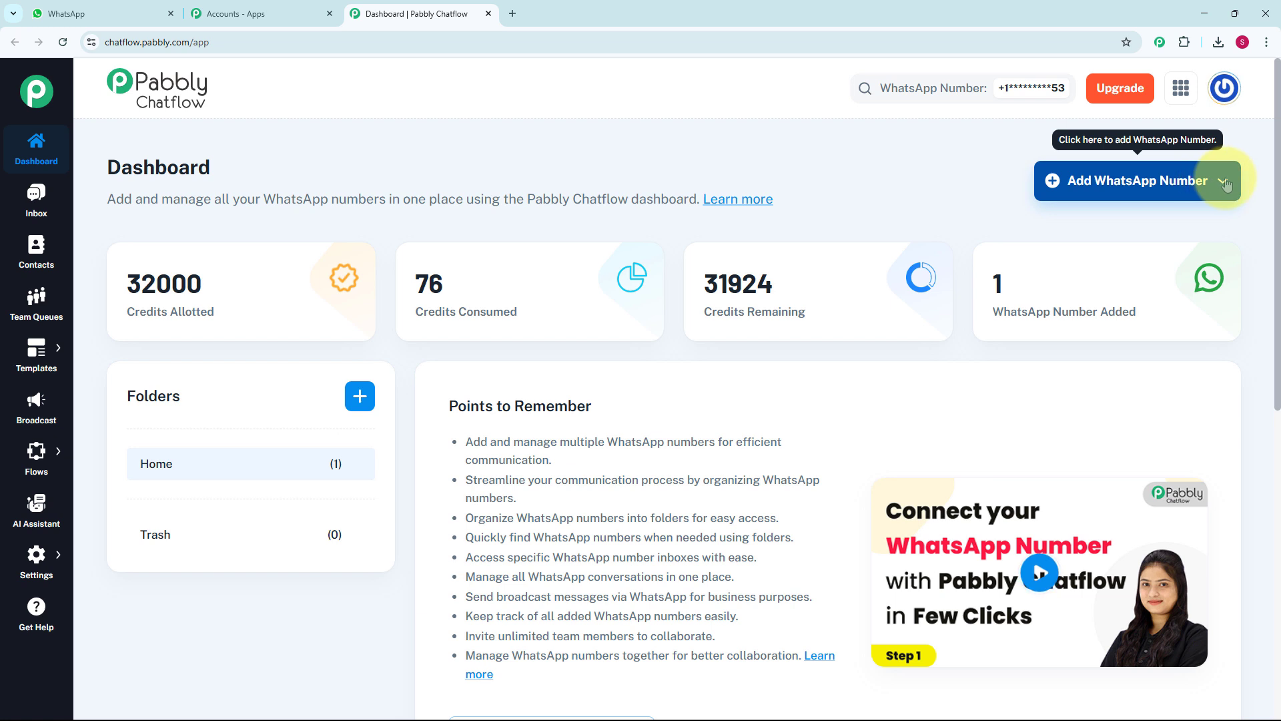
{"action": "left_click", "coordinate": [1223, 182]}
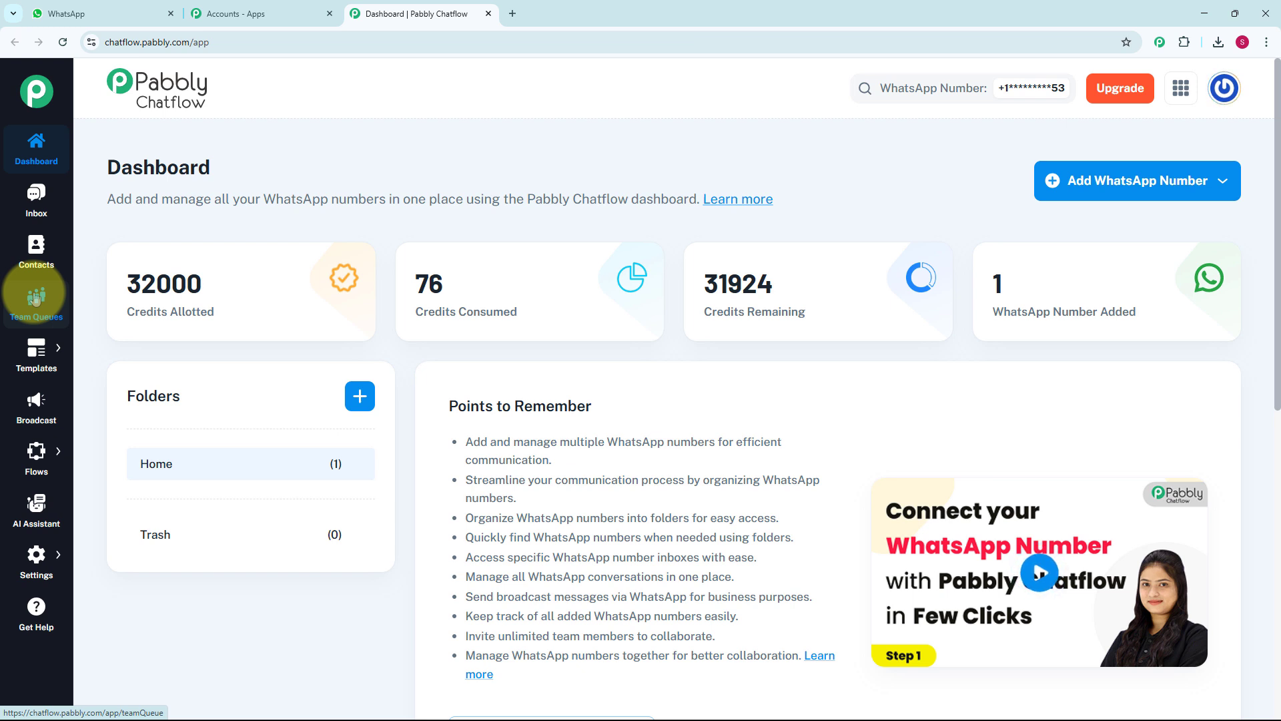
{"action": "mouse_move", "coordinate": [48, 365]}
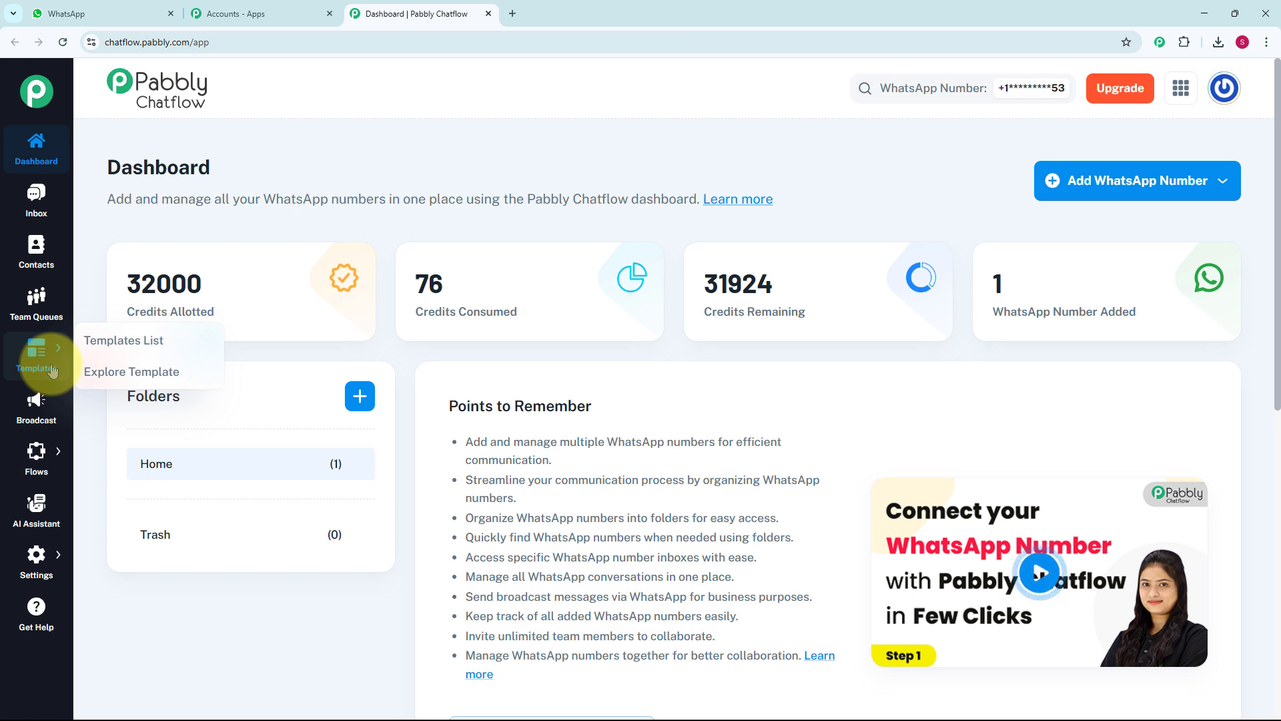
{"action": "mouse_move", "coordinate": [35, 454]}
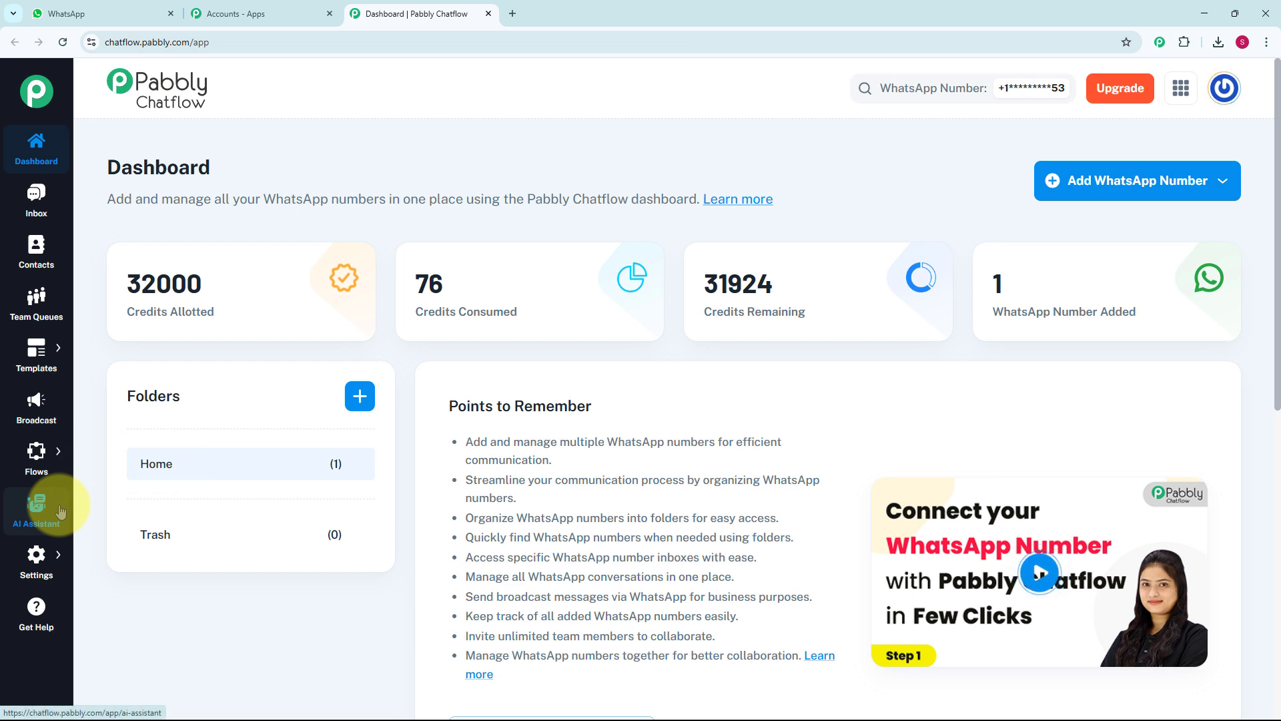
{"action": "mouse_move", "coordinate": [39, 559]}
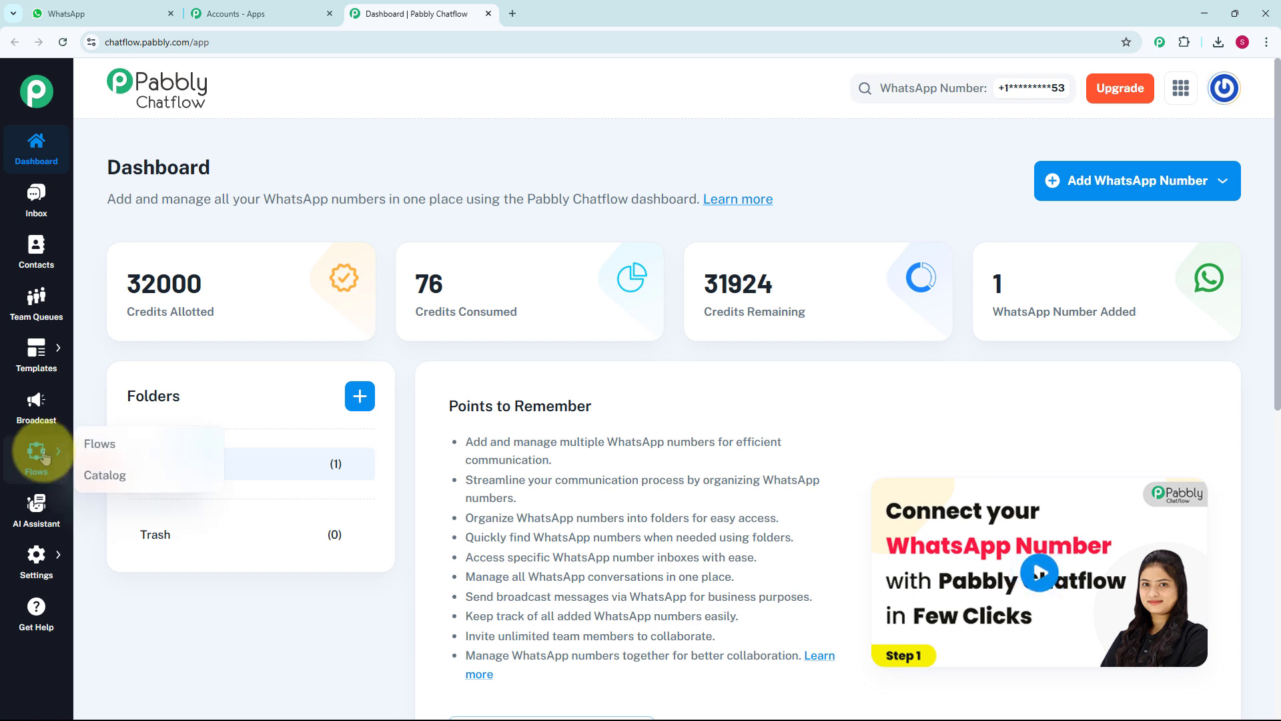
Step: Open the Flow Builder and add a new flow named "WhatsApp Chatbot for Banquet Hall Business"
{"action": "left_click", "coordinate": [108, 443]}
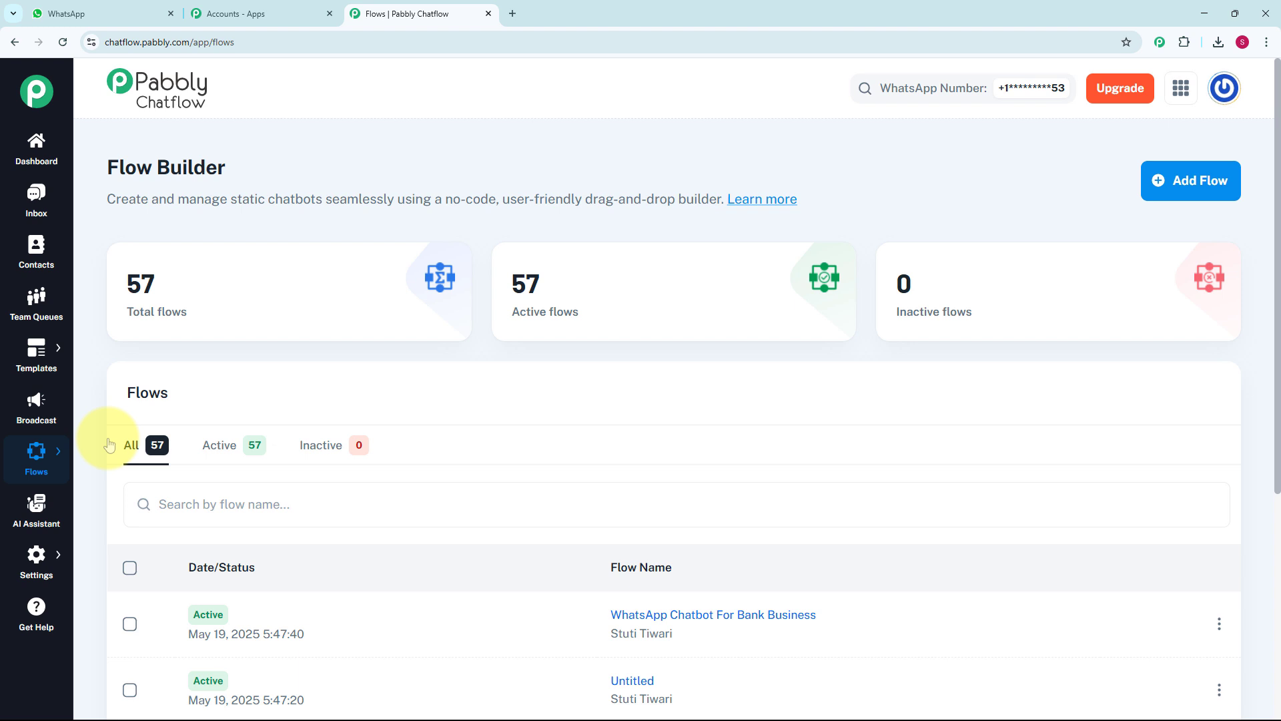
{"action": "scroll", "coordinate": [442, 608], "scroll_direction": "down", "scroll_amount": 1}
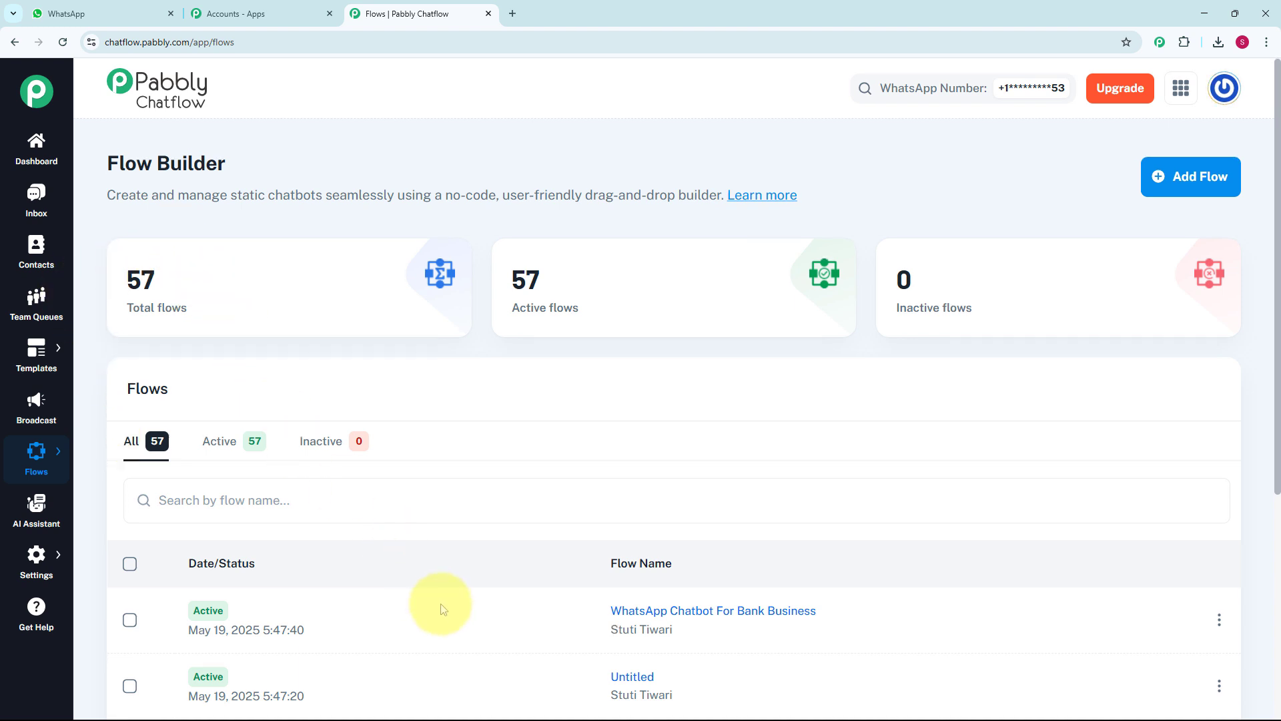
{"action": "scroll", "coordinate": [441, 607], "scroll_direction": "down", "scroll_amount": 5}
{"action": "scroll", "coordinate": [477, 502], "scroll_direction": "up", "scroll_amount": 5}
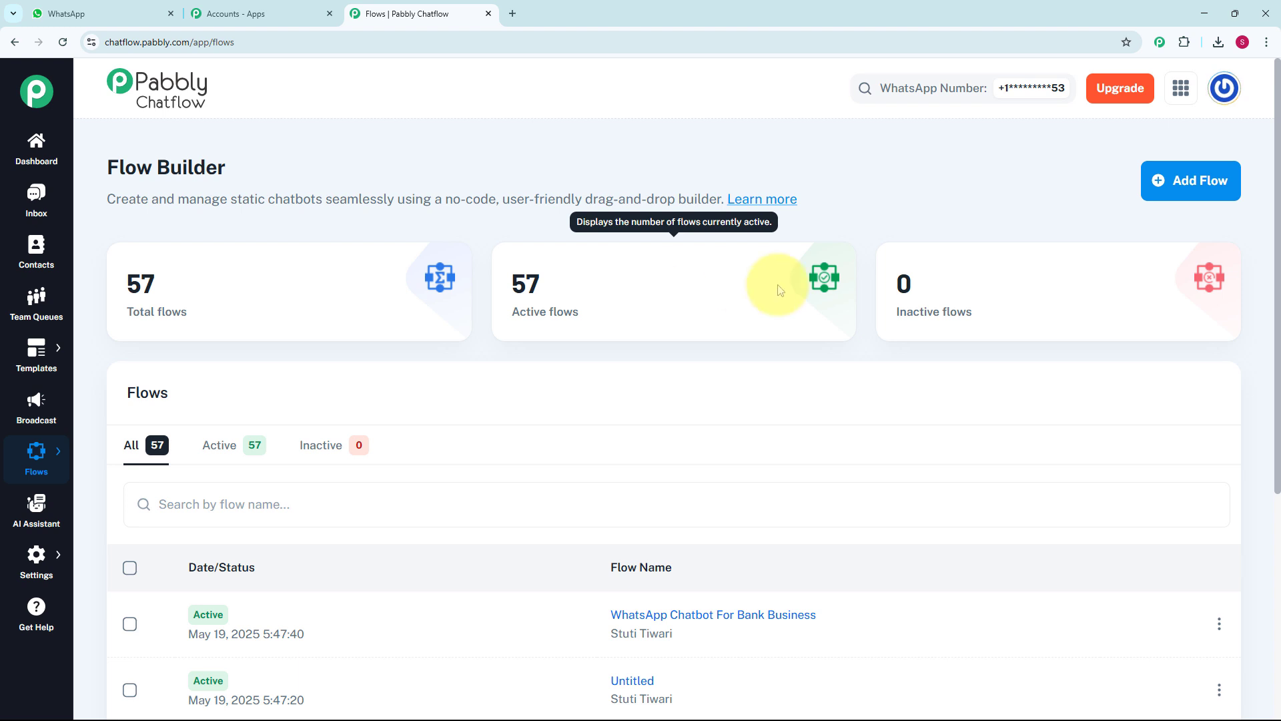
{"action": "left_click", "coordinate": [1169, 193]}
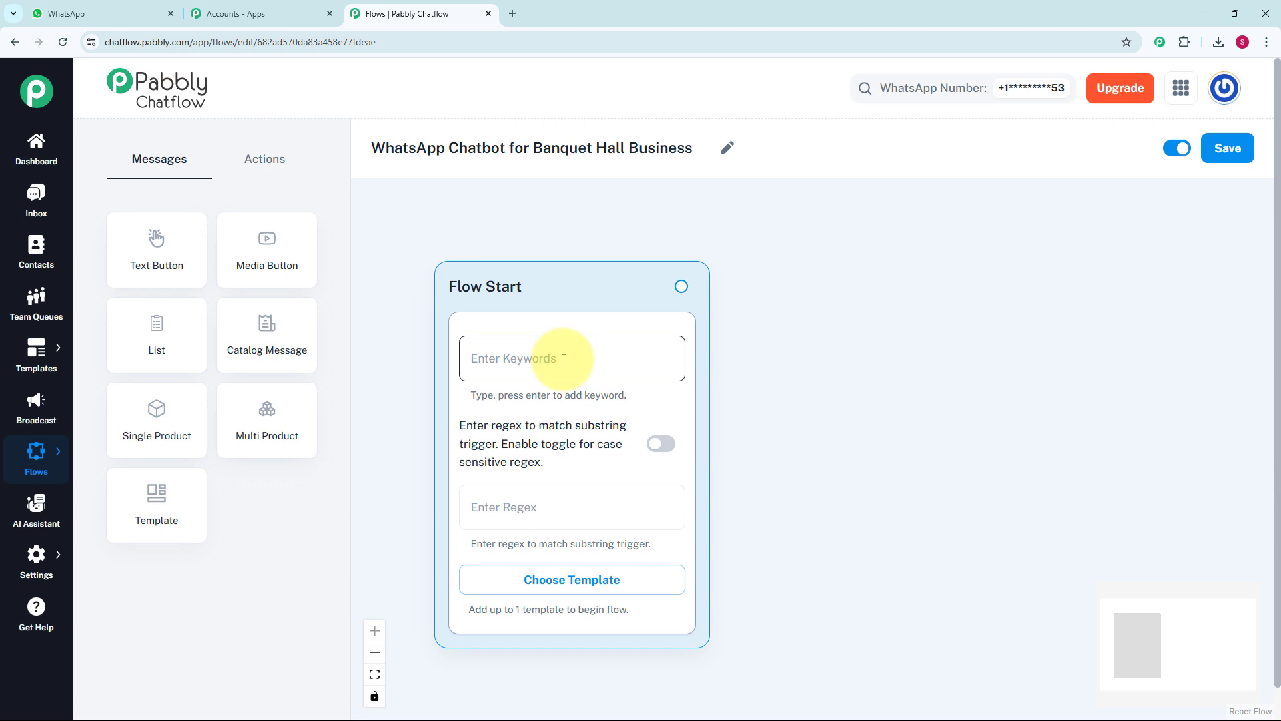
Step: Set the Flow Start node's regex trigger to [\s\S]+
{"action": "left_click", "coordinate": [530, 509]}
{"action": "type", "text": "[\\s\\S]+"}
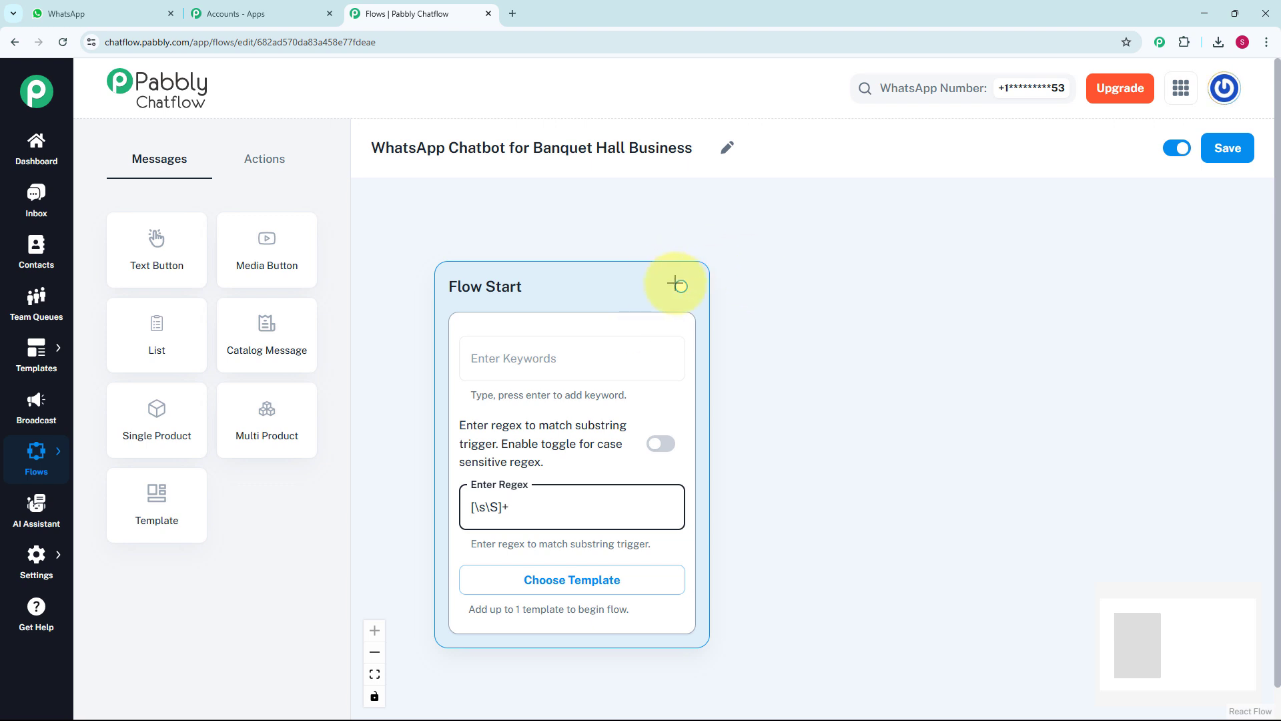
Step: Connect a new Text + Button message to the Flow Start node and place it beside that node
{"action": "left_click_drag", "start_coordinate": [680, 286], "coordinate": [768, 382]}
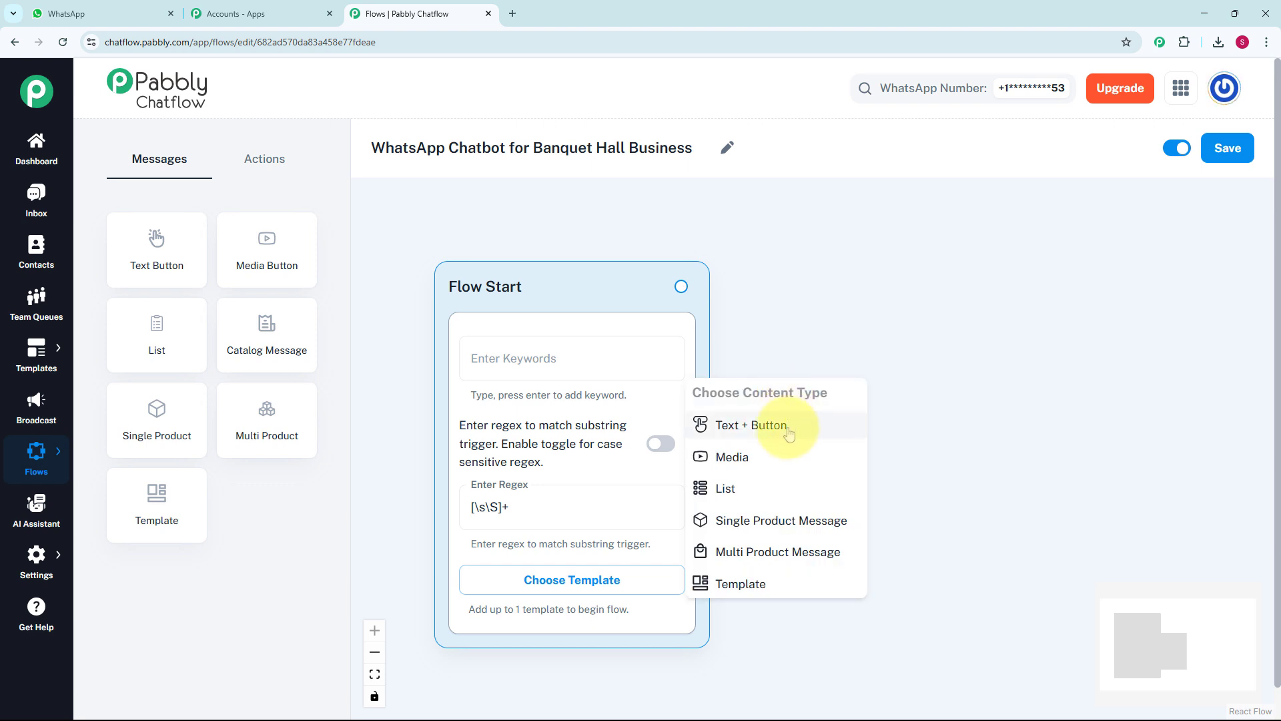
{"action": "left_click", "coordinate": [789, 432]}
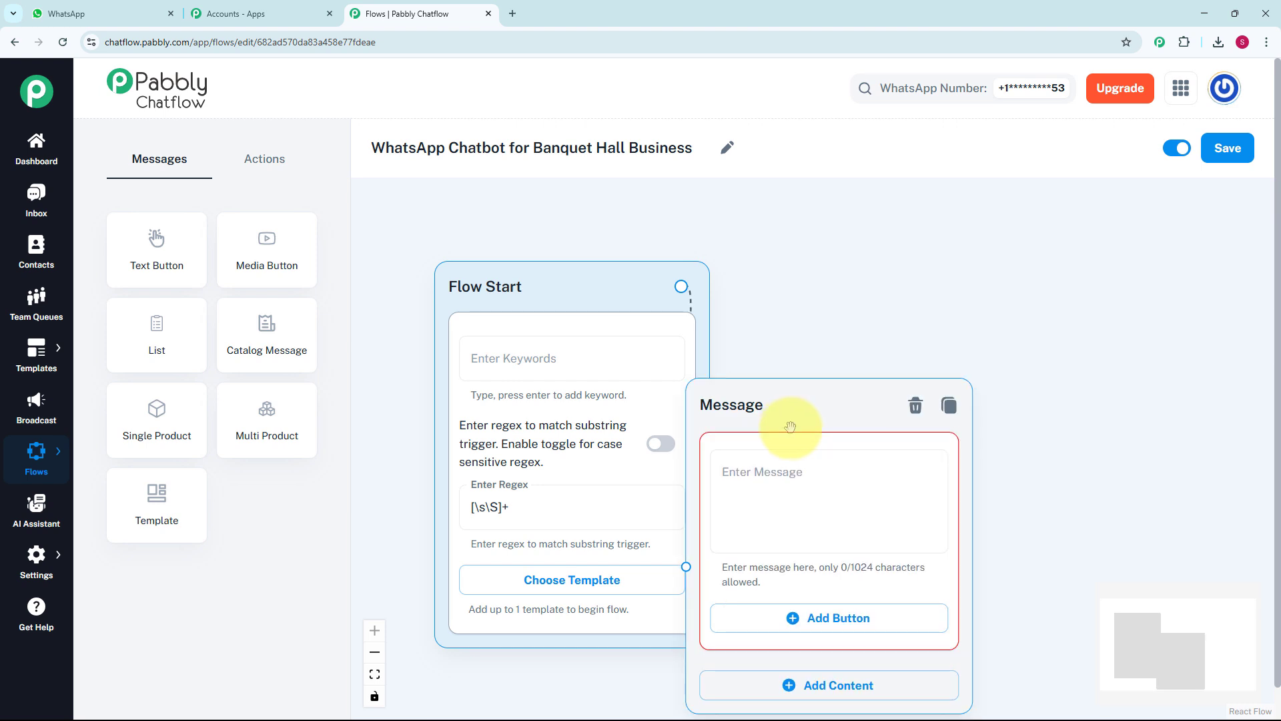
{"action": "left_click_drag", "start_coordinate": [810, 401], "coordinate": [892, 315]}
Step: Paste the greeting beginning "Hello! Welcome to *XYZ Banquets* – where celebrations become unforgettable!" as the text of the first message
{"action": "left_click", "coordinate": [863, 418]}
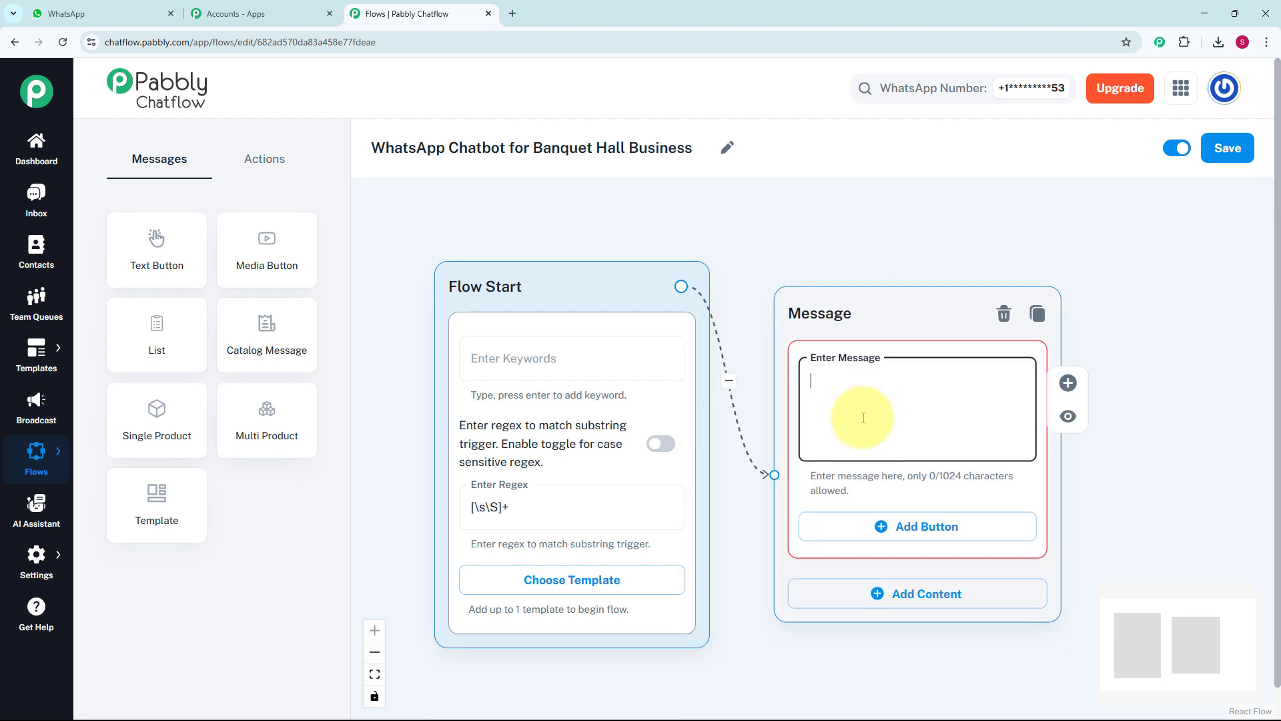
{"action": "key", "text": "ctrl+v"}
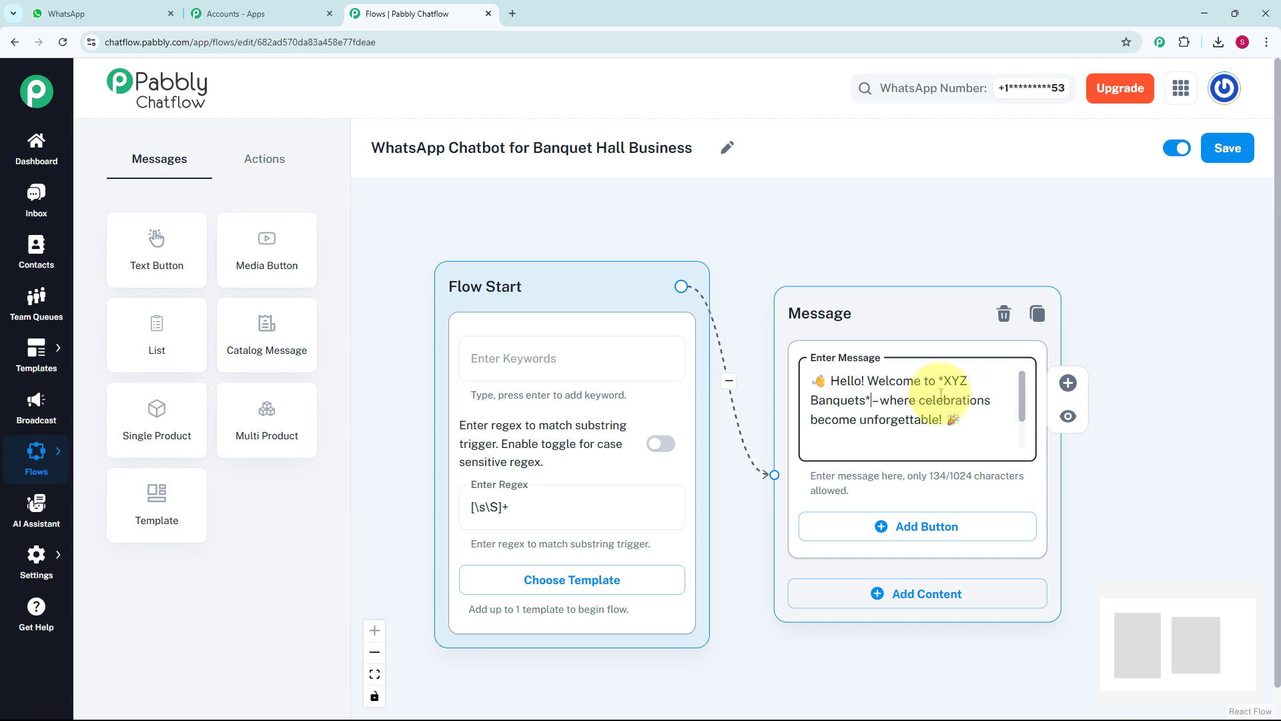
{"action": "left_click", "coordinate": [870, 400]}
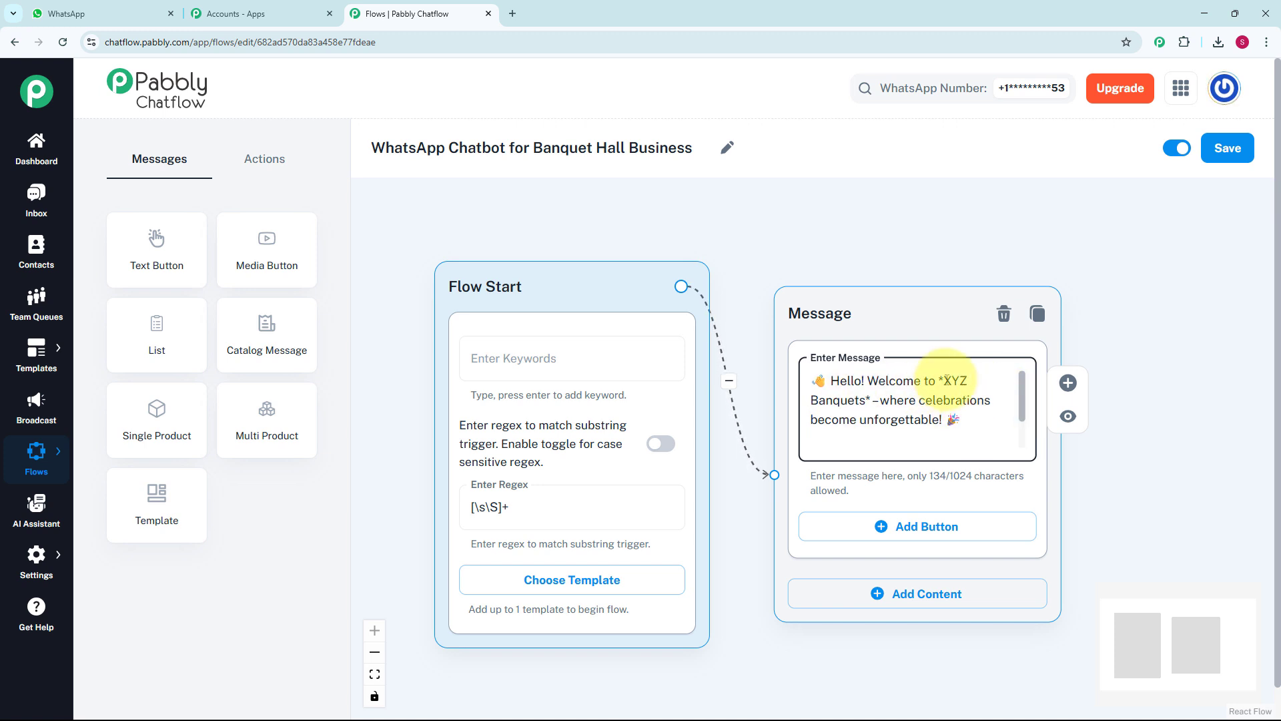
{"action": "scroll", "coordinate": [869, 409], "scroll_direction": "down", "scroll_amount": 2}
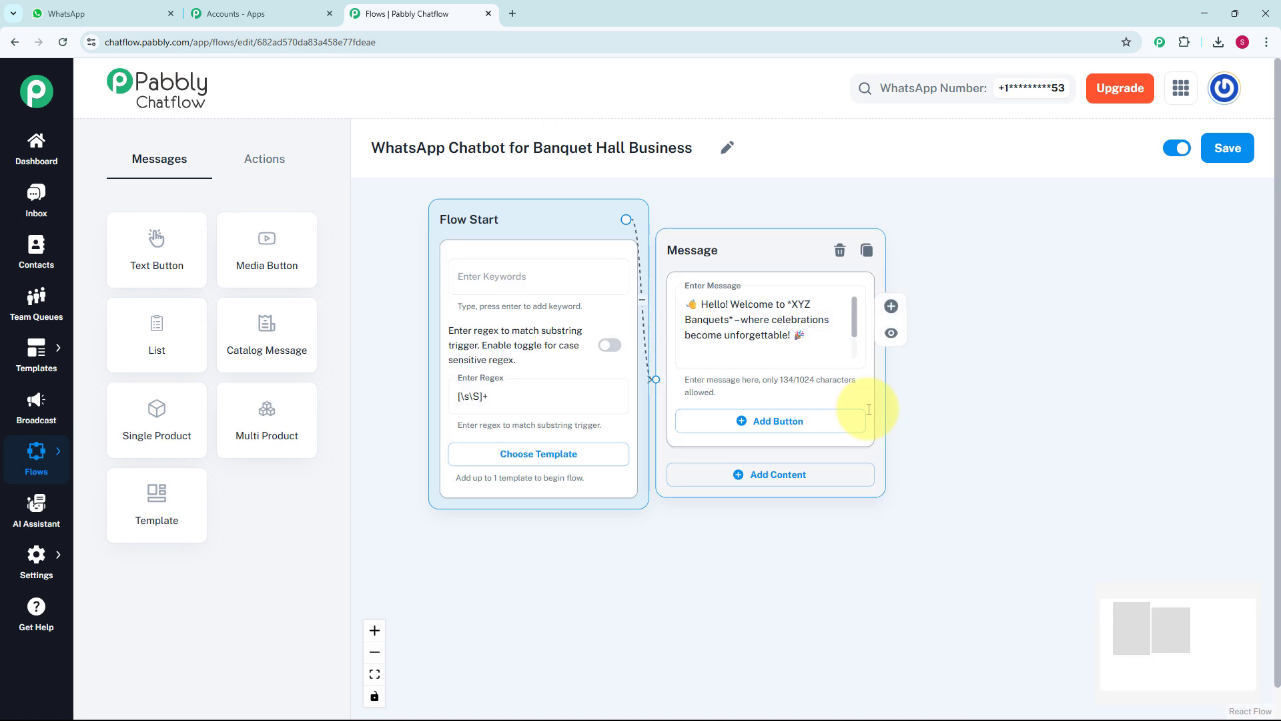
Step: Add three buttons to the welcome message: "Check Availability📅", "View Packages💼" and "Contact Support☎️"
{"action": "left_click", "coordinate": [803, 422]}
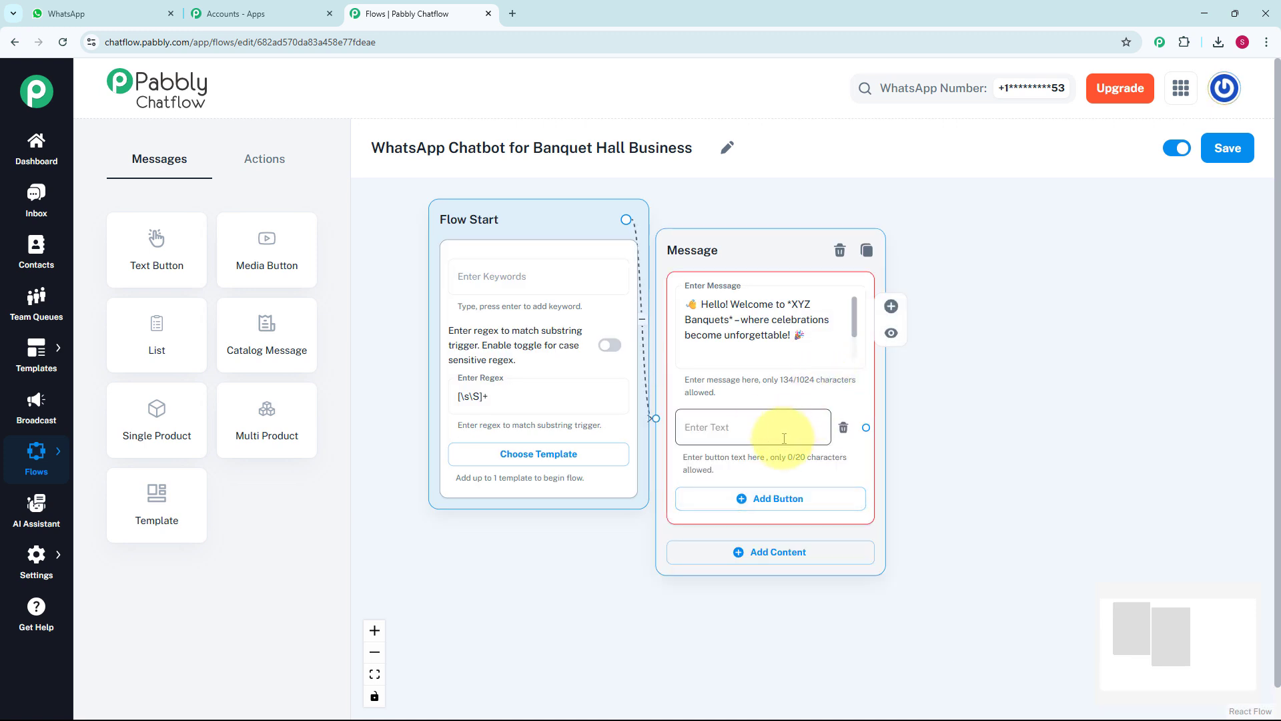
{"action": "left_click", "coordinate": [767, 427]}
{"action": "type", "text": "Check Availability📅"}
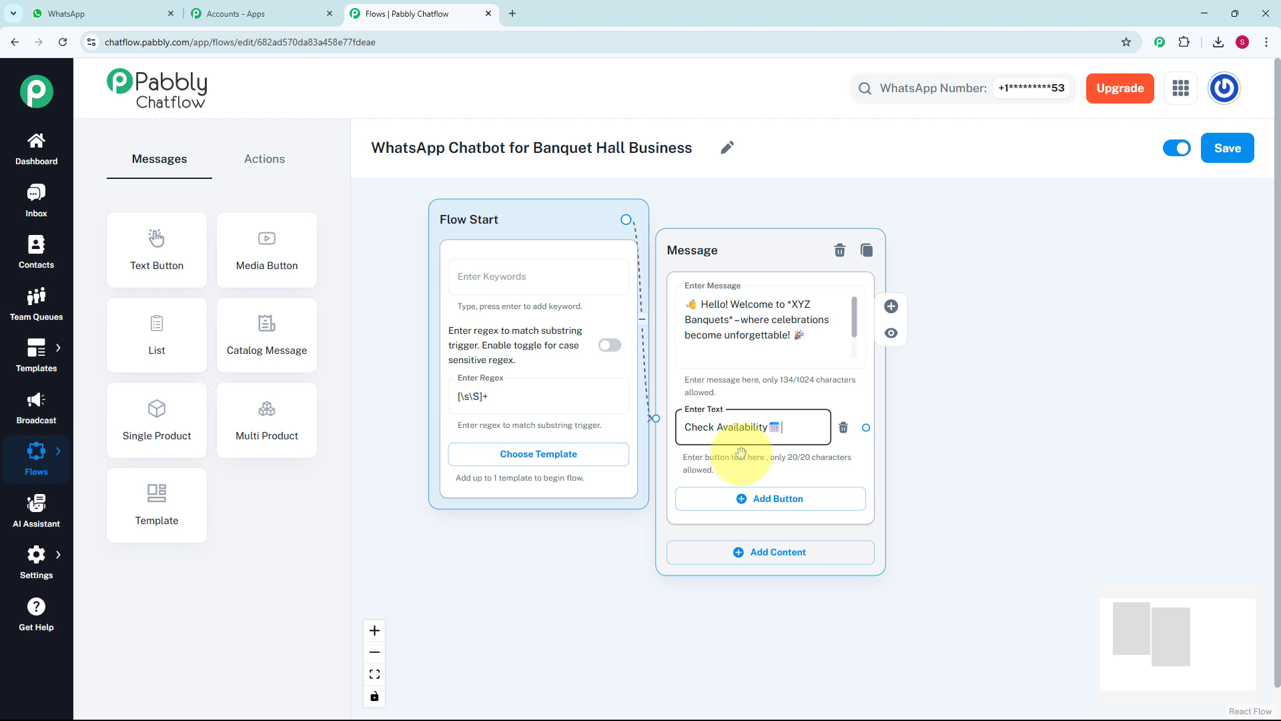
{"action": "left_click", "coordinate": [723, 499]}
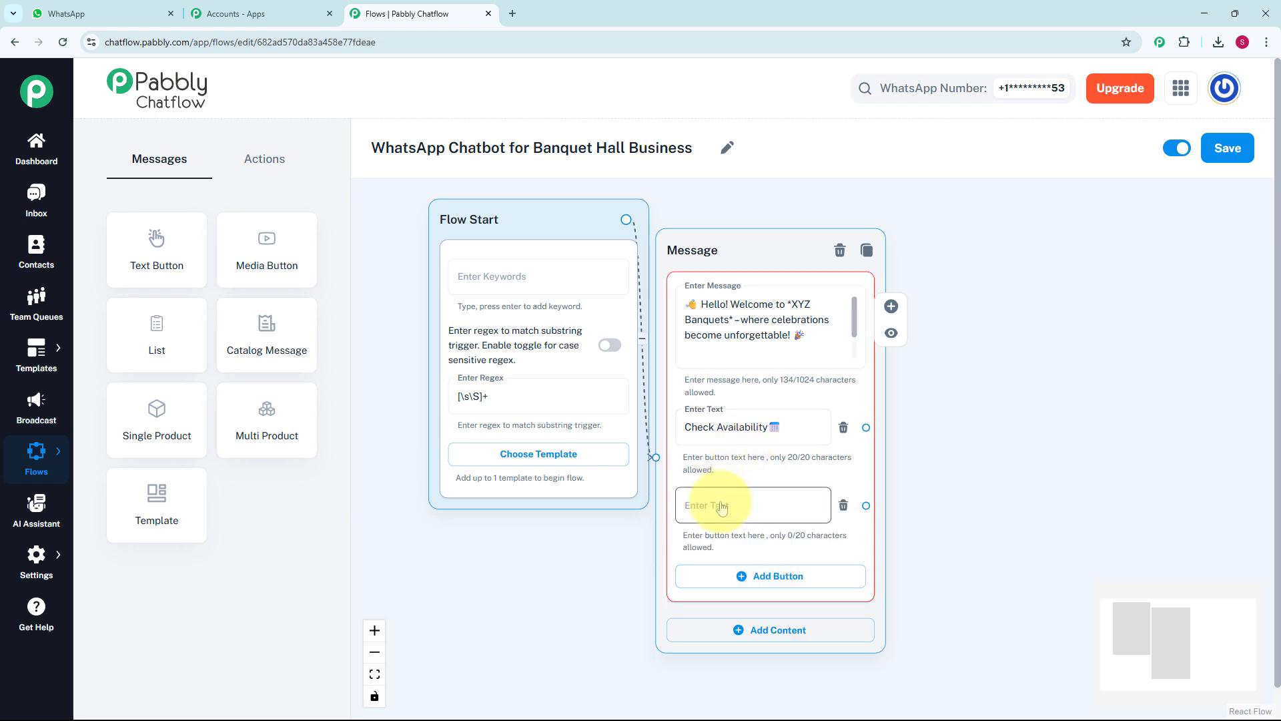
{"action": "left_click", "coordinate": [721, 502]}
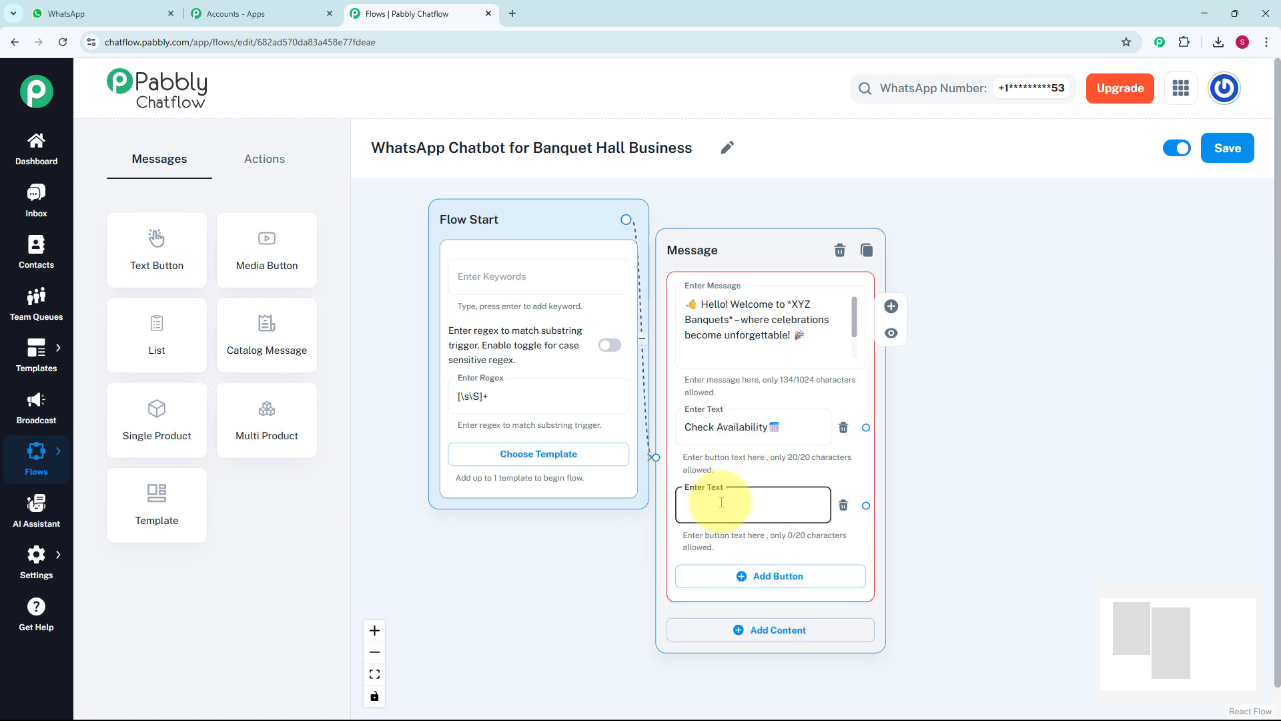
{"action": "type", "text": "View Packages💼"}
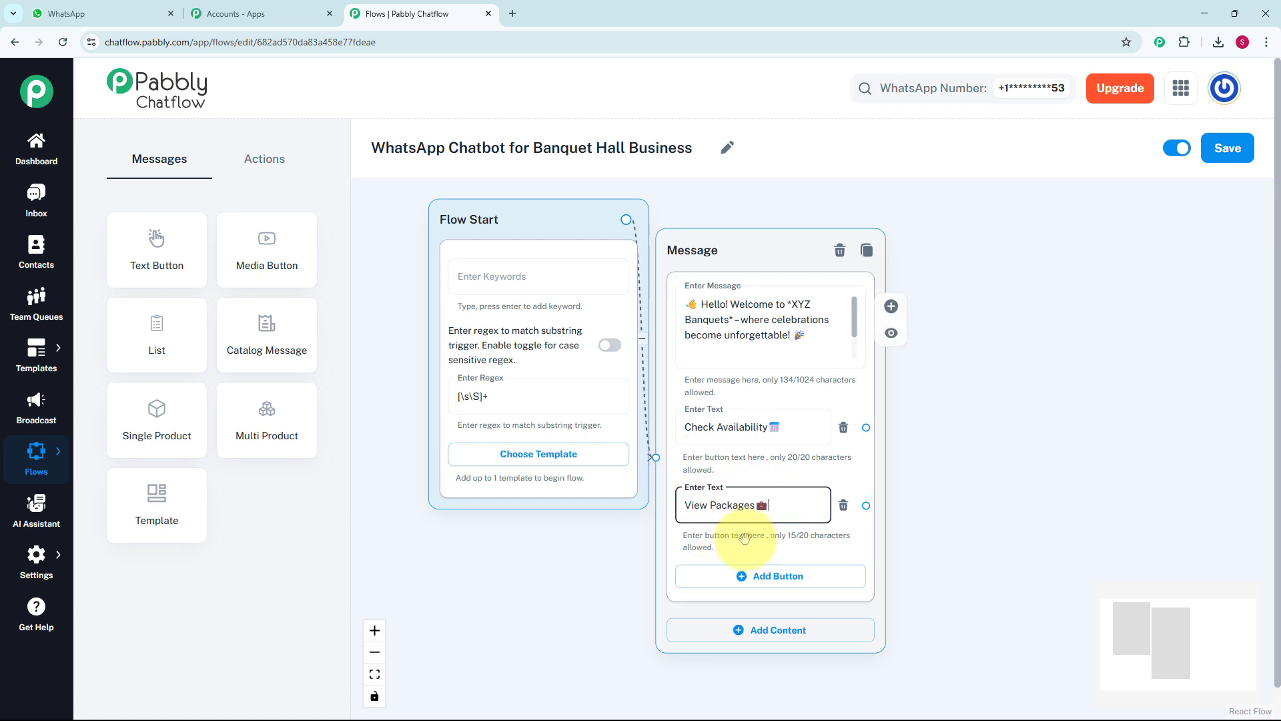
{"action": "left_click", "coordinate": [747, 575]}
{"action": "type", "text": "Contact Support☎️"}
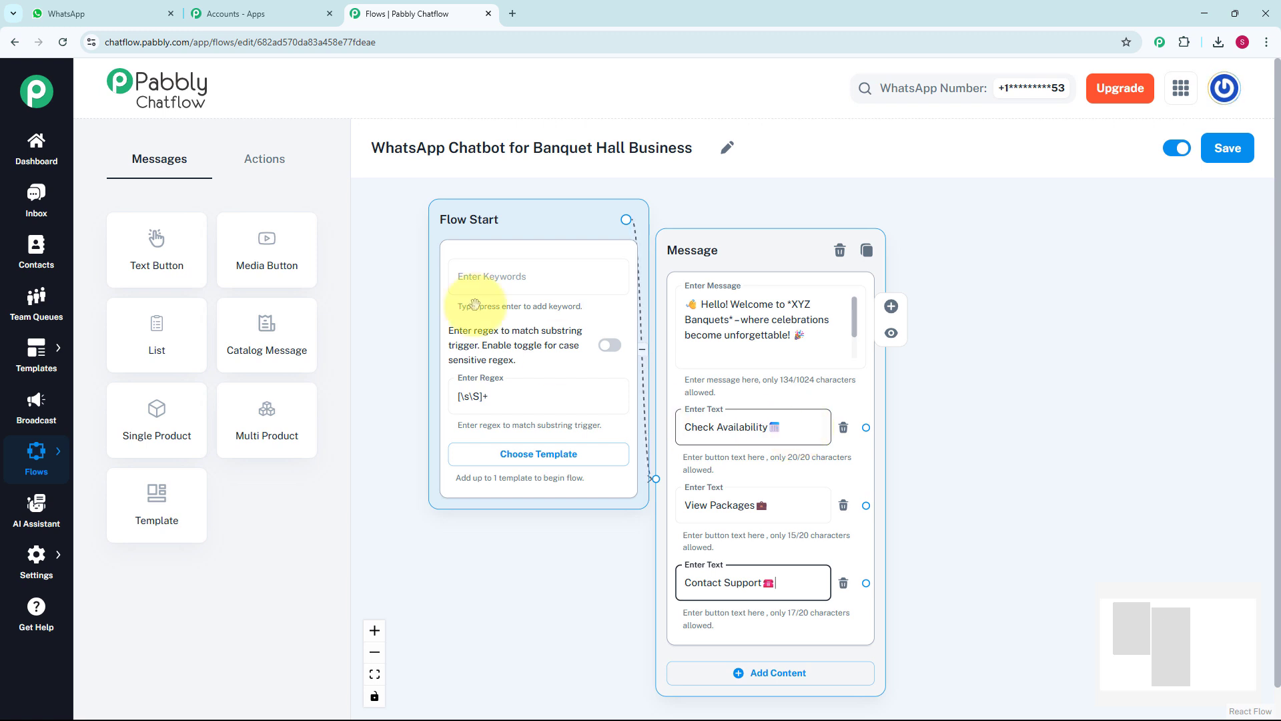
Step: Connect an Ask Question node to the Check Availability button with the message "Please type the event date you have in mind ."
{"action": "left_click", "coordinate": [270, 163]}
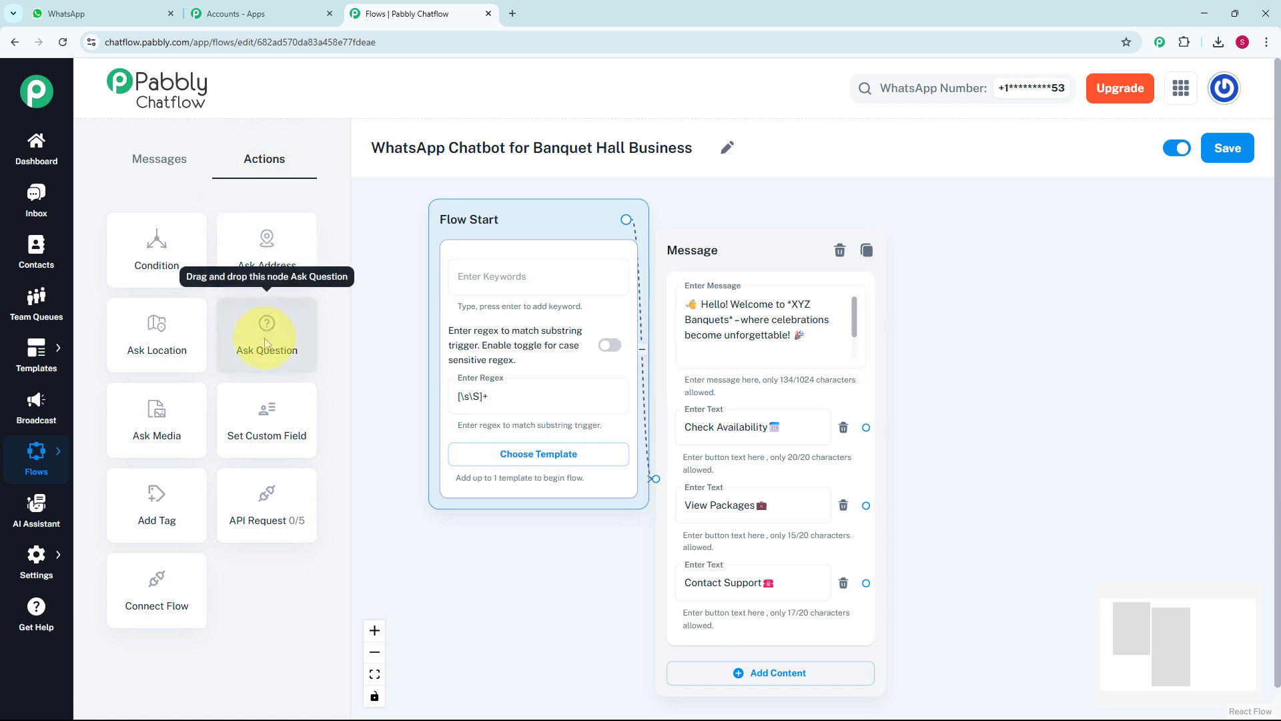
{"action": "left_click_drag", "start_coordinate": [265, 342], "coordinate": [975, 249]}
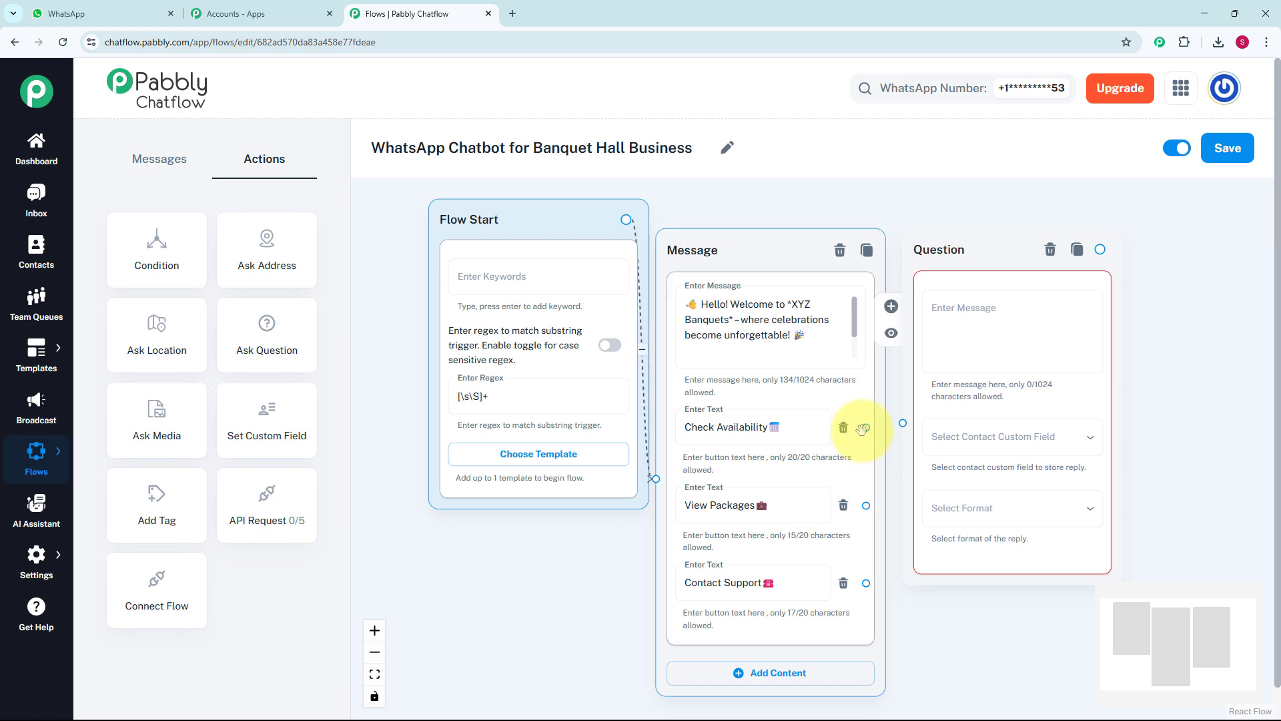
{"action": "left_click_drag", "start_coordinate": [865, 427], "coordinate": [903, 421]}
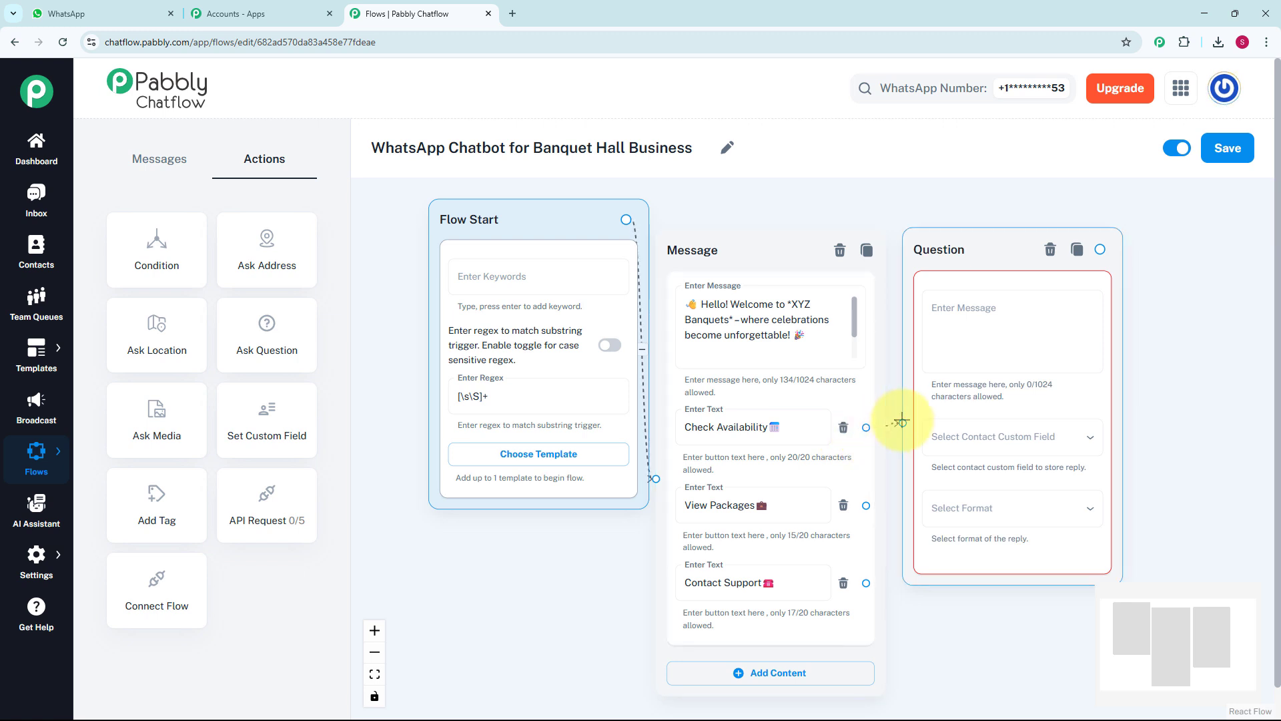
{"action": "left_click", "coordinate": [1053, 333]}
{"action": "type", "text": "Please type the event date you have in mind ."}
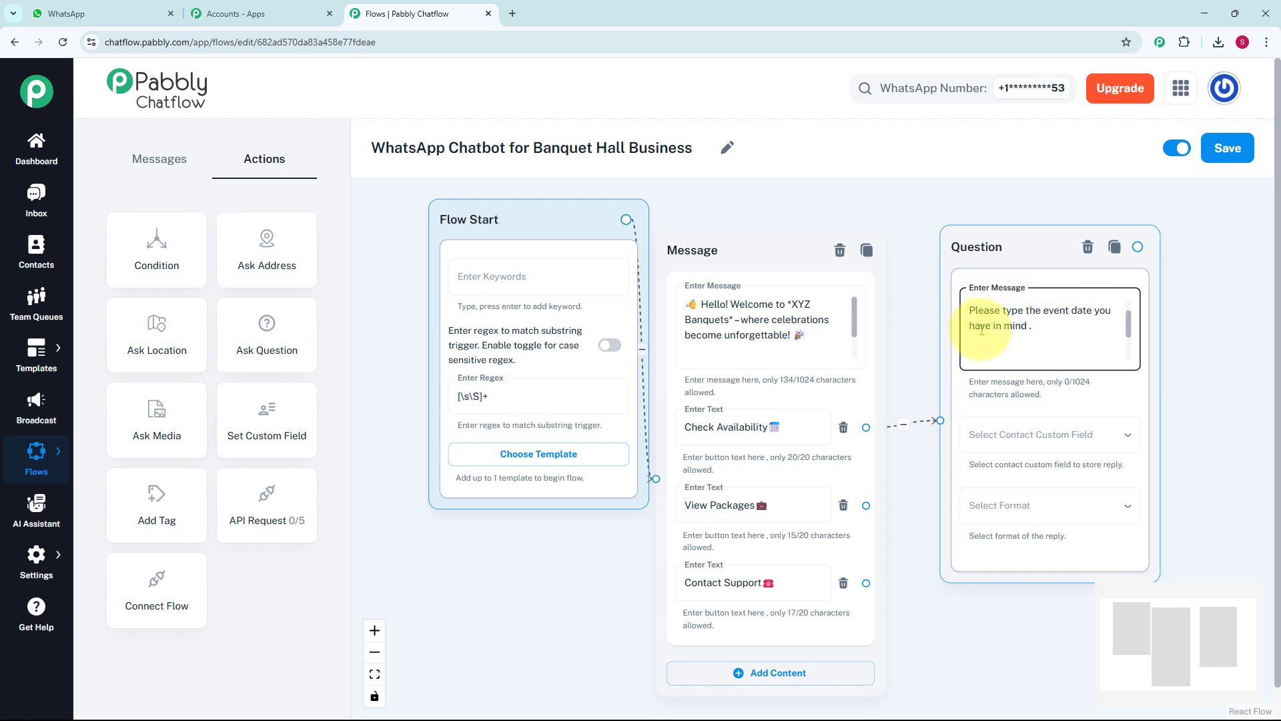
{"action": "scroll", "coordinate": [975, 347], "scroll_direction": "down", "scroll_amount": 3}
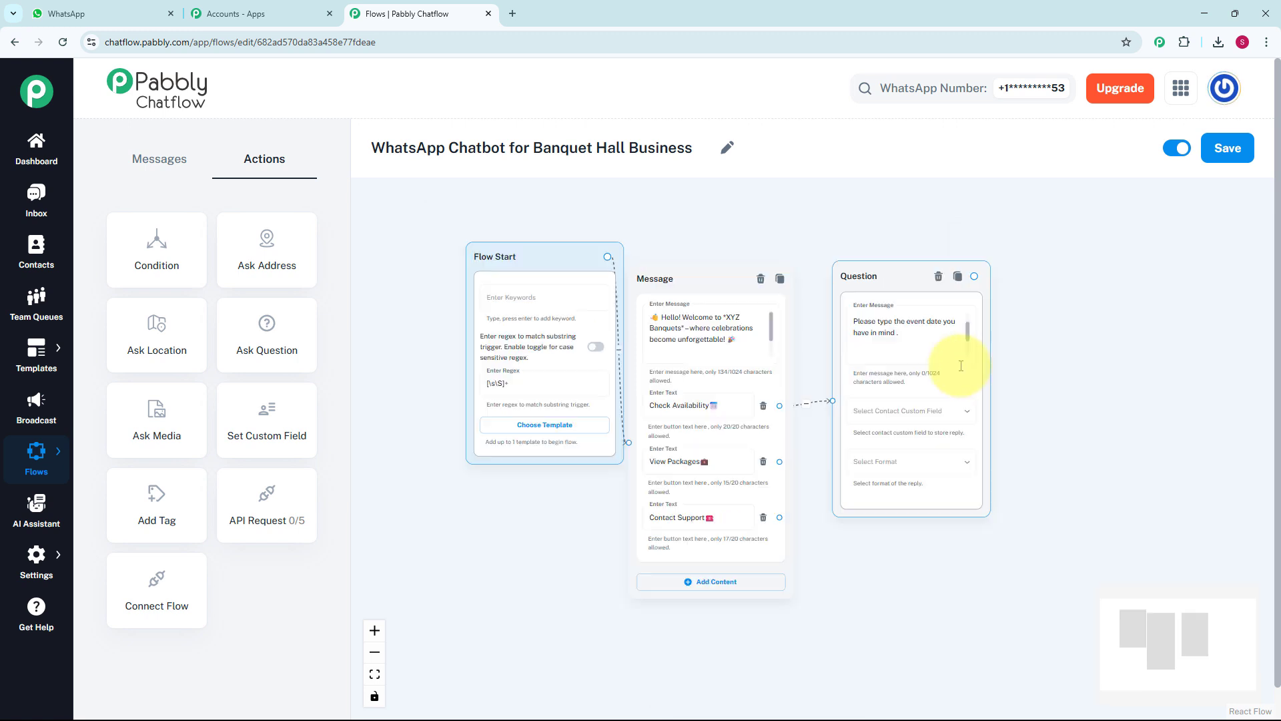
Step: Store the event date question's reply in the Date contact custom field and set its reply format to Date
{"action": "left_click", "coordinate": [924, 415]}
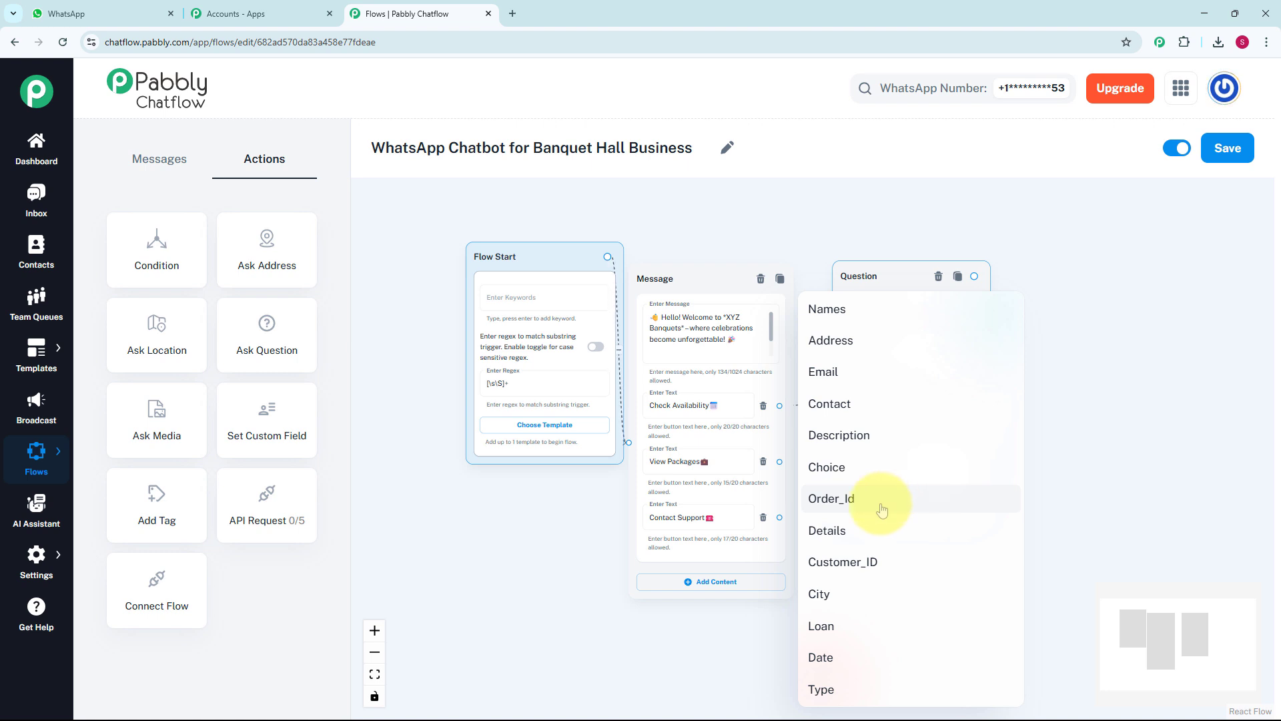
{"action": "left_click", "coordinate": [58, 558]}
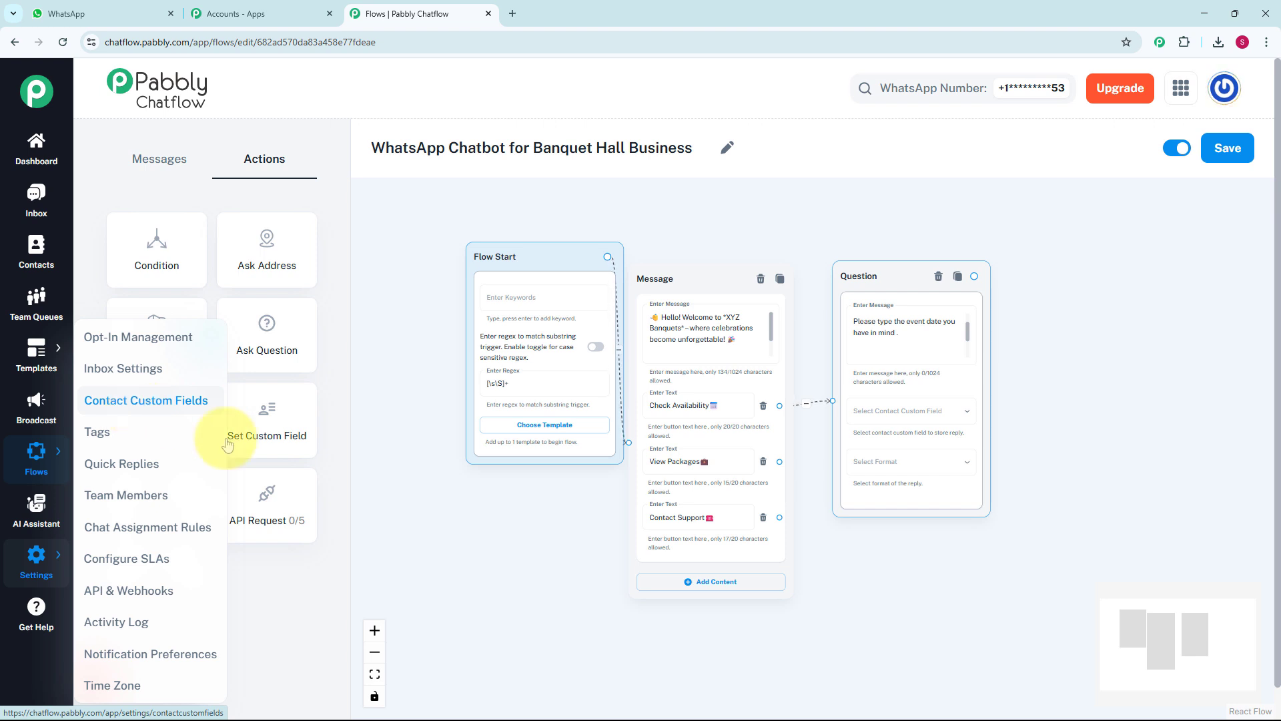
{"action": "left_click", "coordinate": [889, 417]}
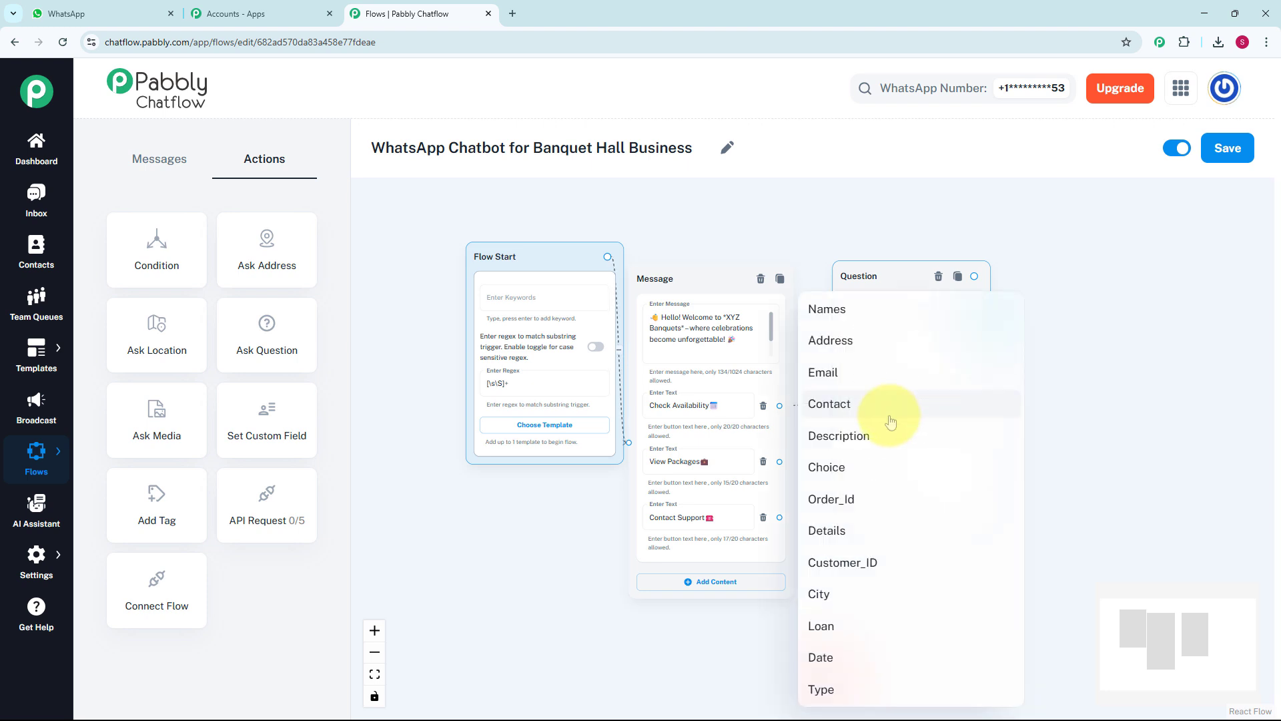
{"action": "left_click", "coordinate": [819, 658]}
{"action": "left_click", "coordinate": [909, 464]}
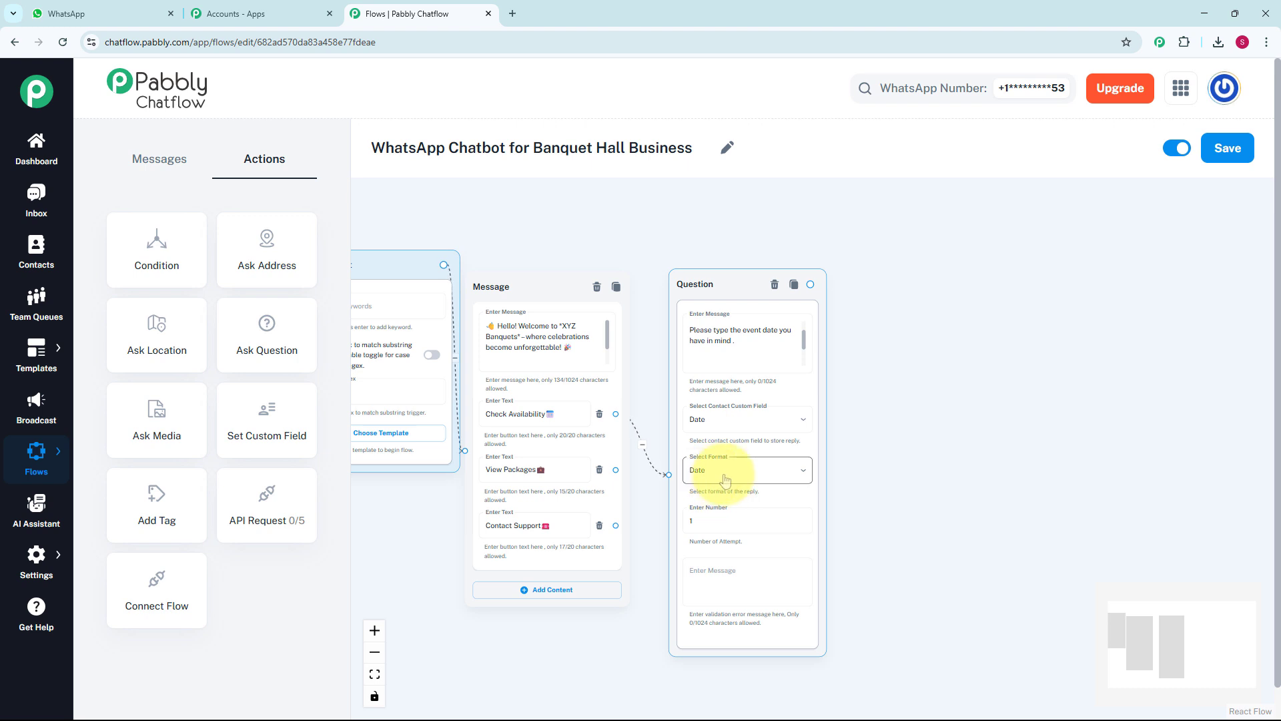
{"action": "left_click", "coordinate": [753, 514]}
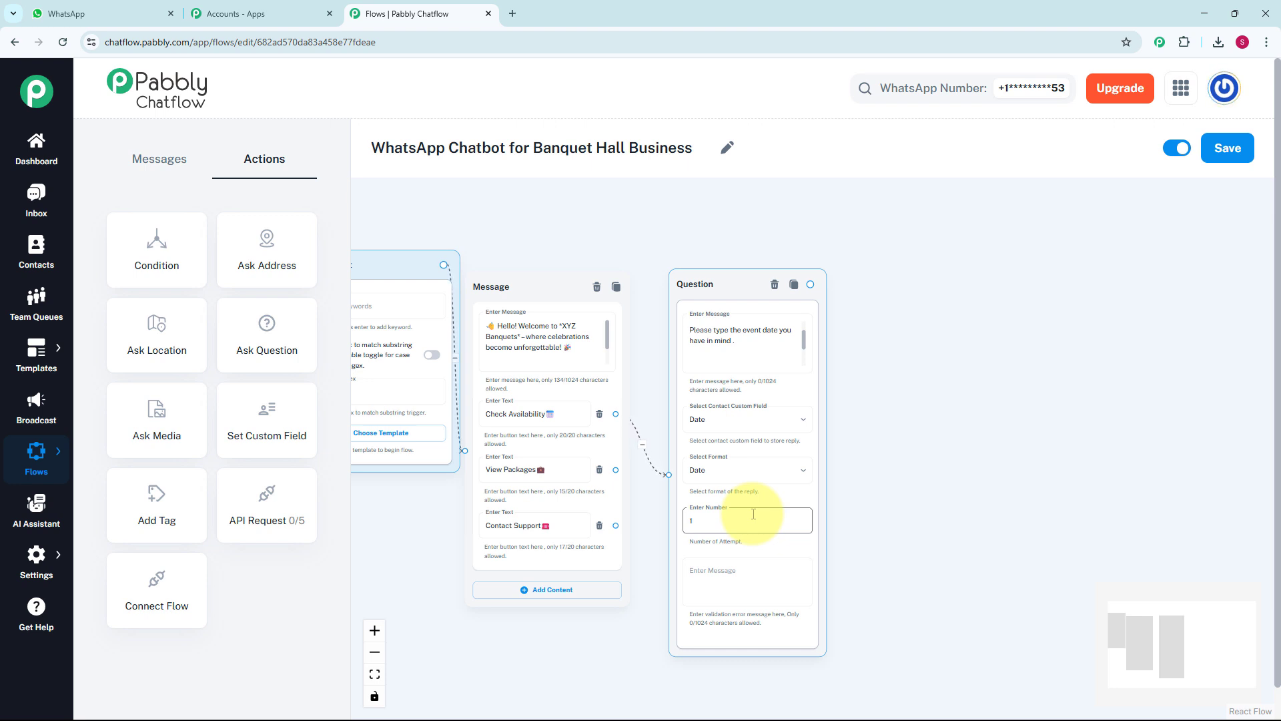
{"action": "left_click", "coordinate": [894, 434]}
Step: Connect a new Text + Button message to the output of the event date question
{"action": "scroll", "coordinate": [894, 434], "scroll_direction": "up", "scroll_amount": 1}
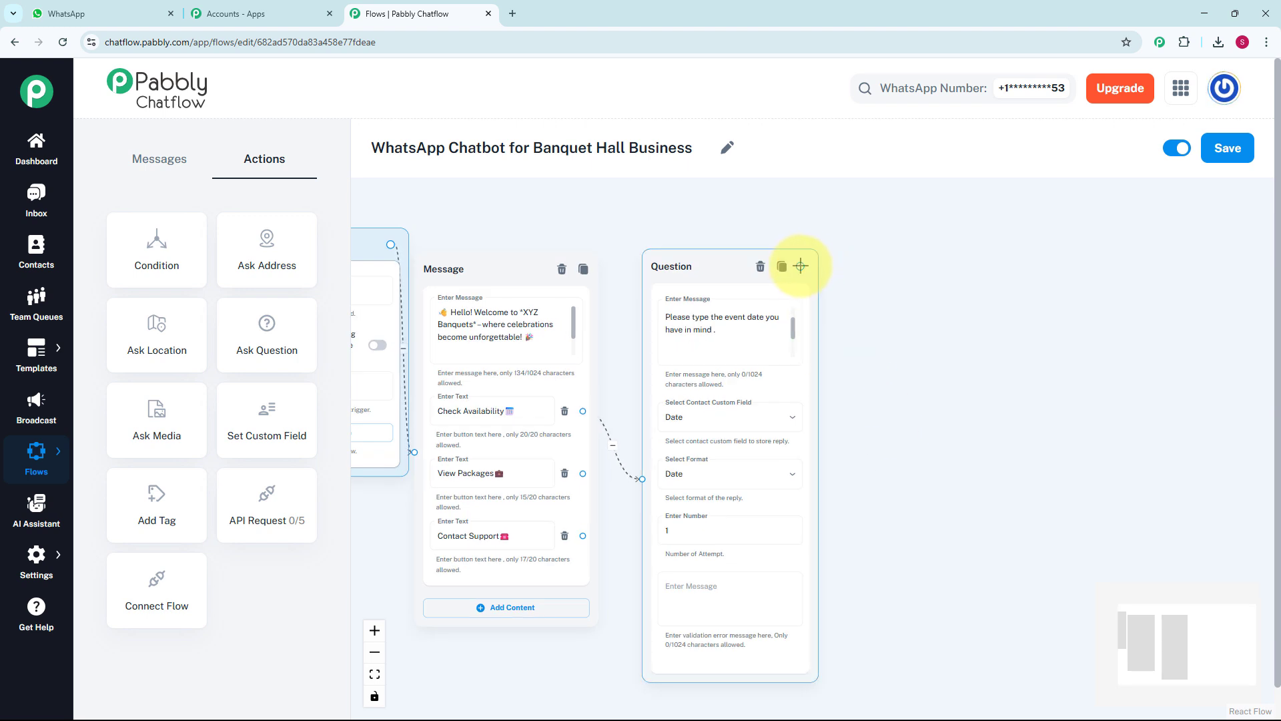
{"action": "left_click_drag", "start_coordinate": [800, 266], "coordinate": [924, 349]}
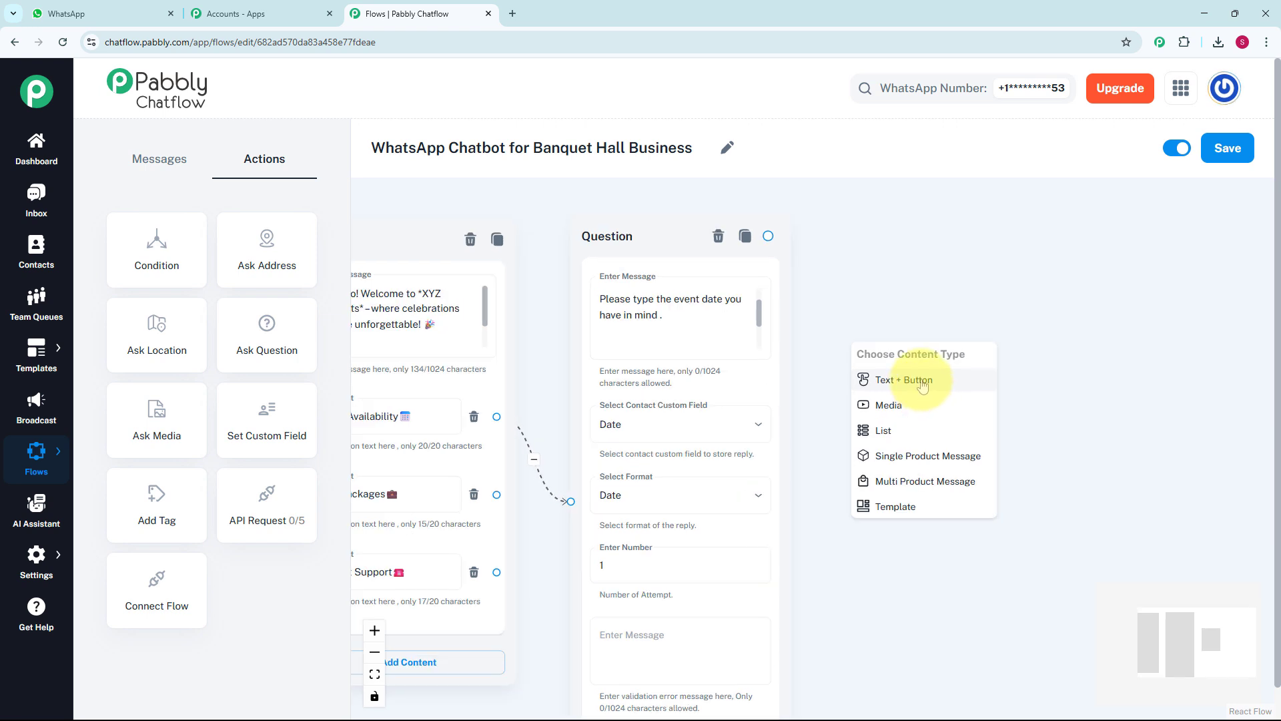
{"action": "left_click", "coordinate": [922, 386]}
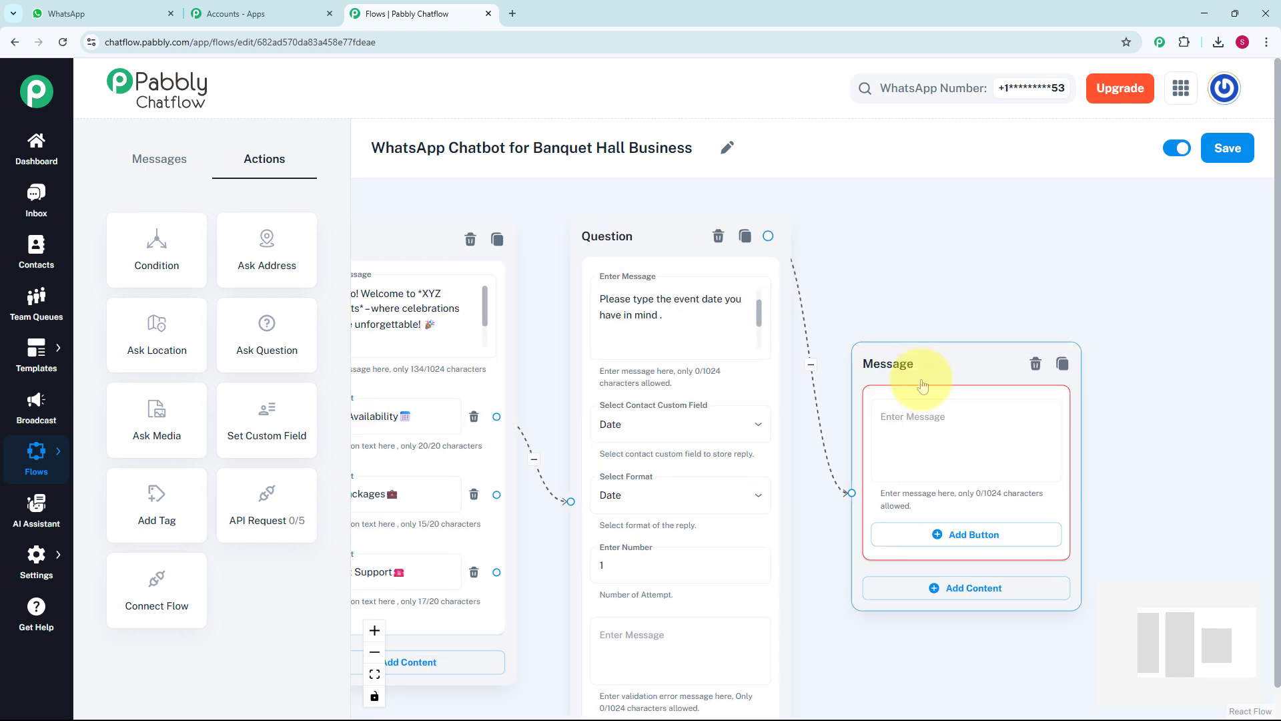
Step: Paste the "Great news! Hall is AVAILABLE!" text into the new message and add a "Schedule a Visit" button
{"action": "left_click", "coordinate": [929, 395]}
{"action": "key", "text": "ctrl+v"}
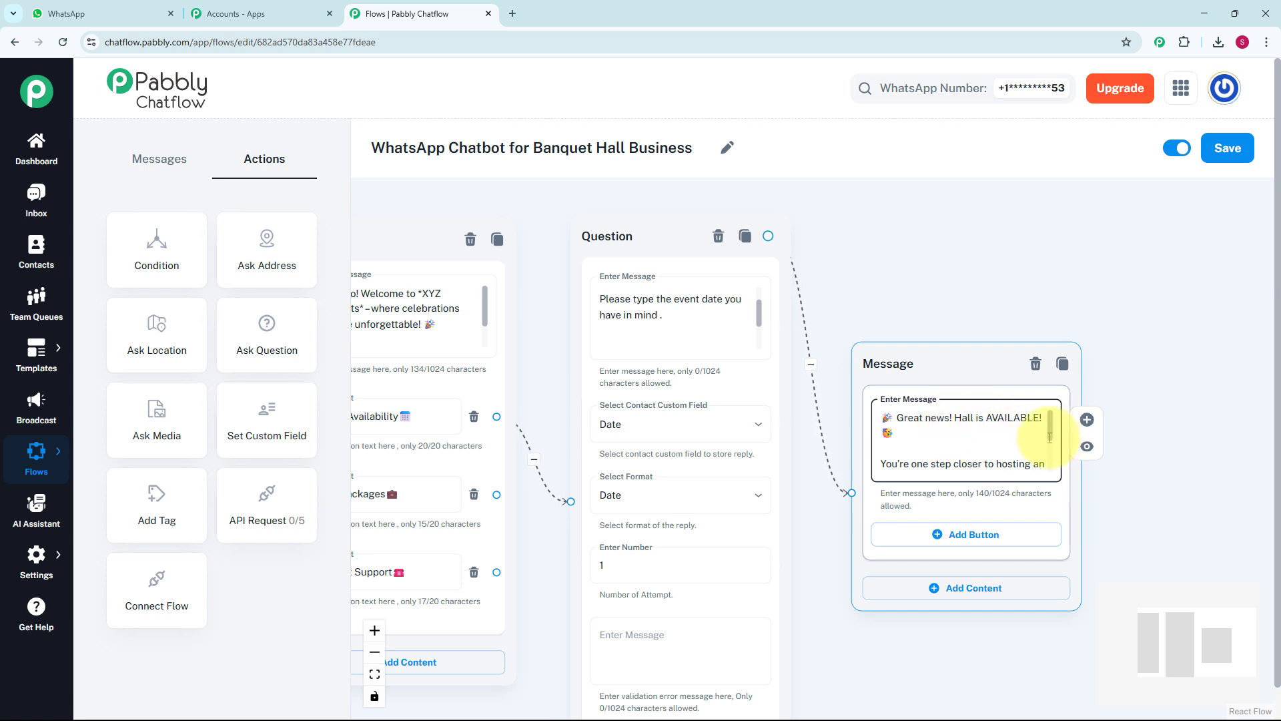
{"action": "scroll", "coordinate": [1049, 441], "scroll_direction": "down", "scroll_amount": 1}
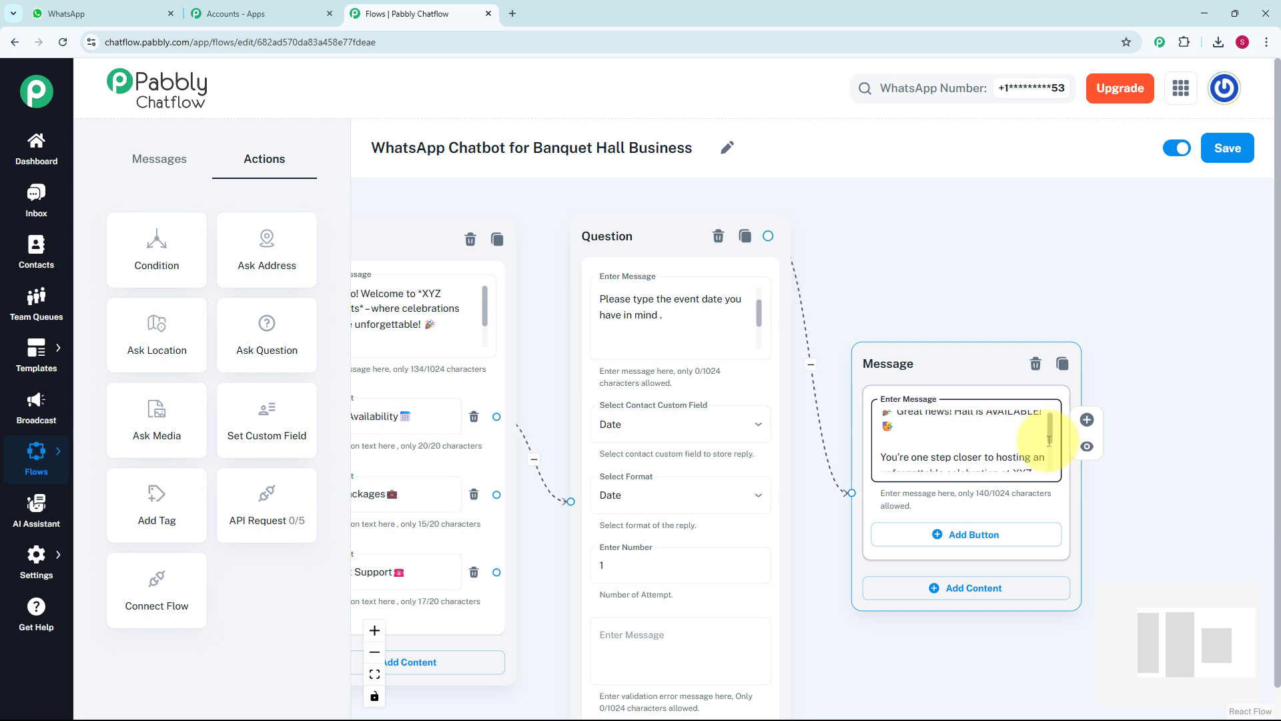
{"action": "left_click", "coordinate": [973, 536]}
{"action": "left_click", "coordinate": [973, 537]}
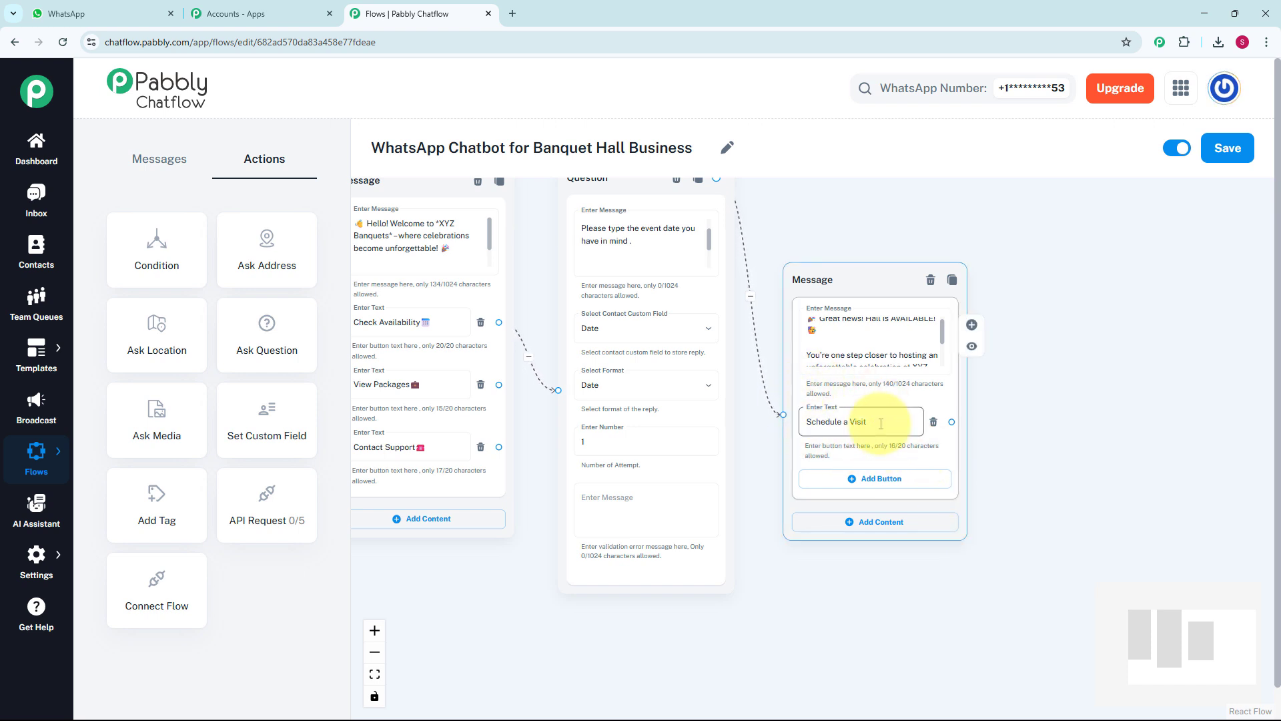
Step: Connect an Ask Question node to the Schedule a Visit button, requesting Full Name, Preferred Date for Visit and Contact Number
{"action": "scroll", "coordinate": [962, 506], "scroll_direction": "up", "scroll_amount": 2}
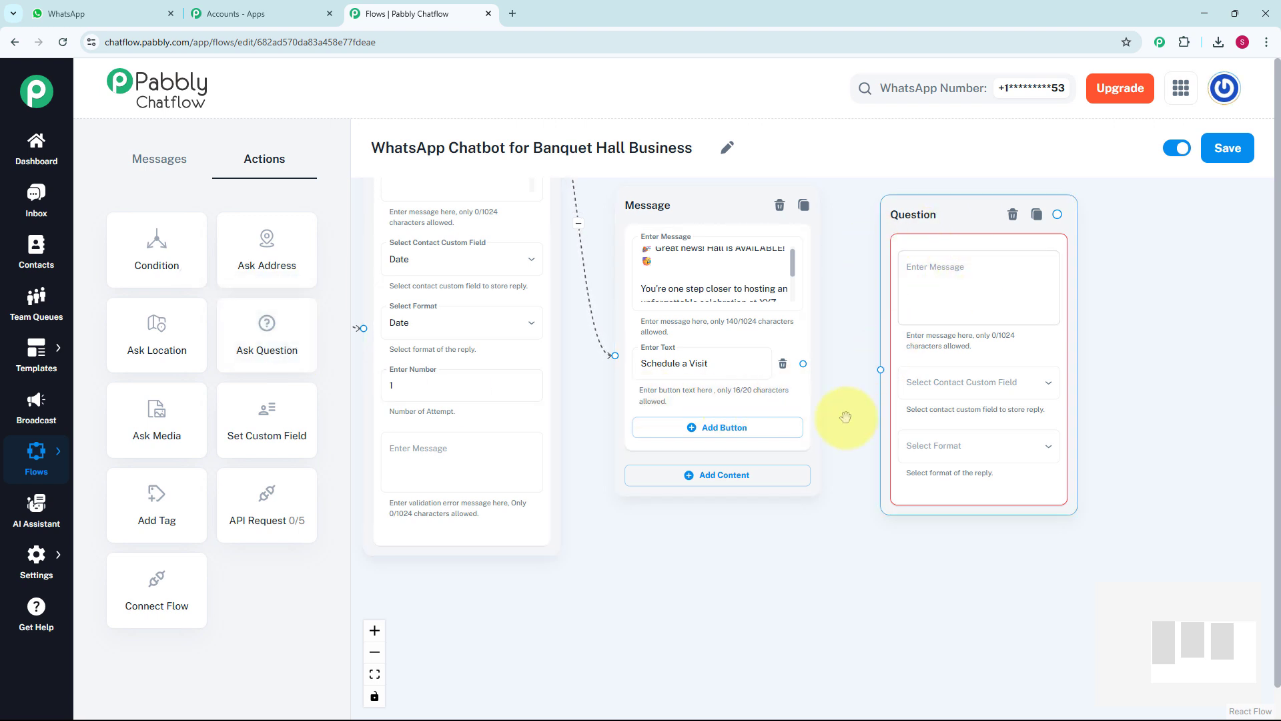
{"action": "left_click", "coordinate": [940, 277]}
{"action": "left_click", "coordinate": [939, 280]}
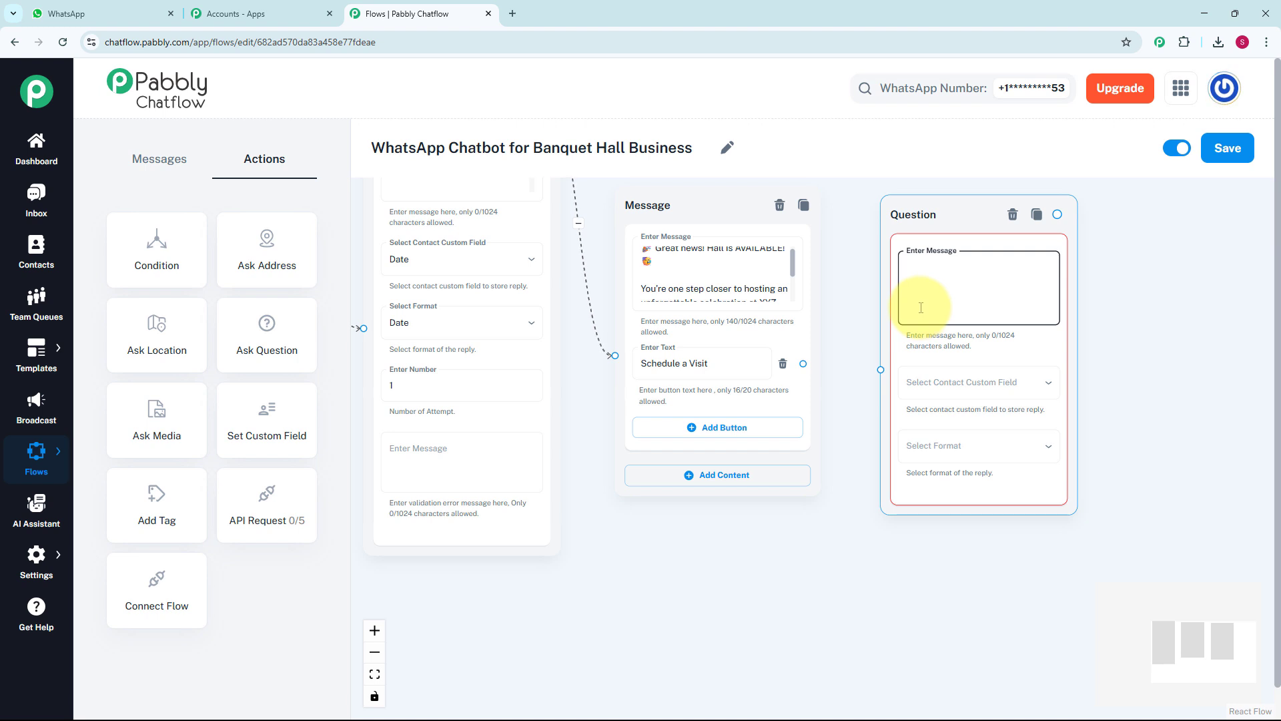
{"action": "key", "text": "ctrl+v"}
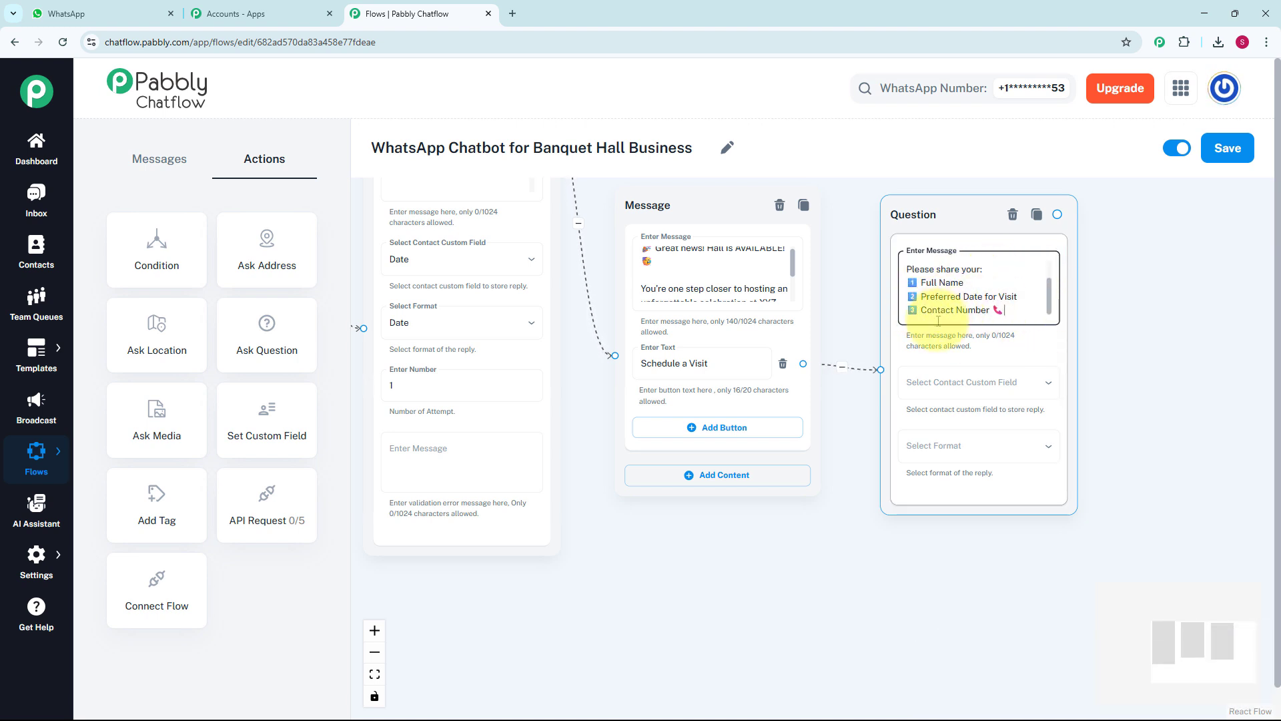
Step: Store the visit question's reply in the Details custom field with format Any, and connect a follow-up message to its output
{"action": "left_click", "coordinate": [985, 395]}
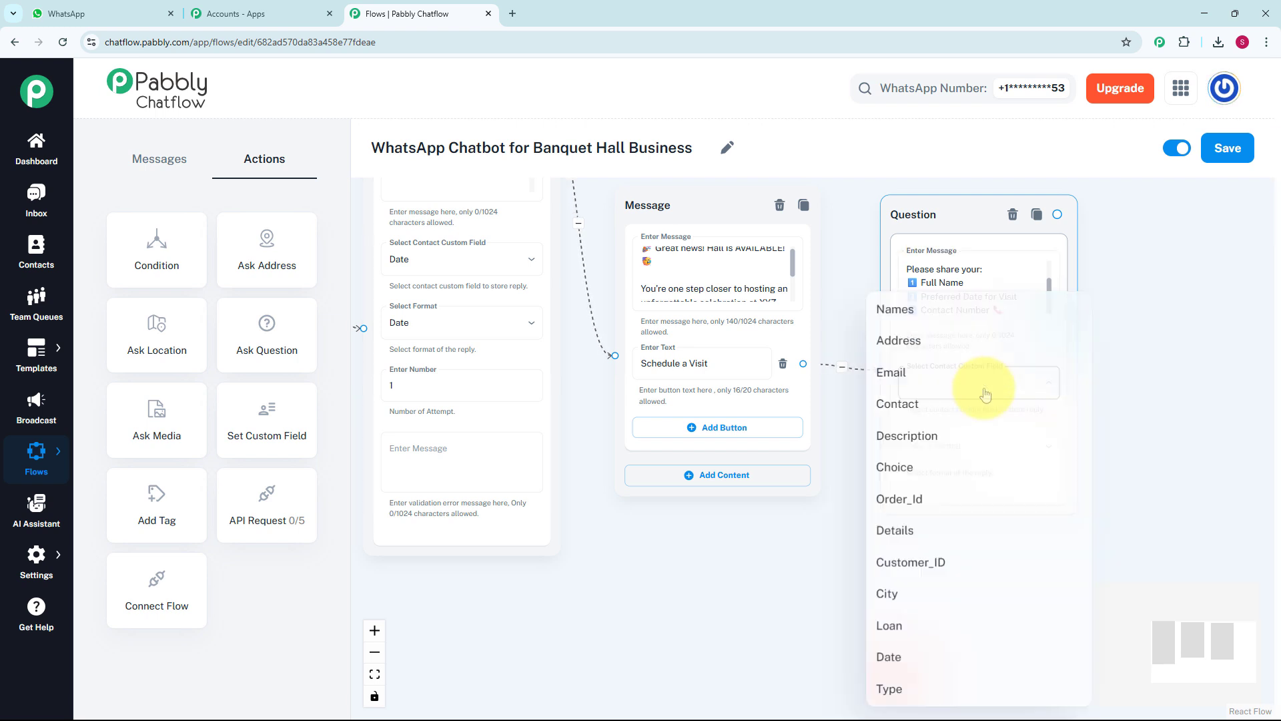
{"action": "left_click", "coordinate": [890, 537]}
{"action": "left_click", "coordinate": [926, 450]}
{"action": "left_click", "coordinate": [890, 480]}
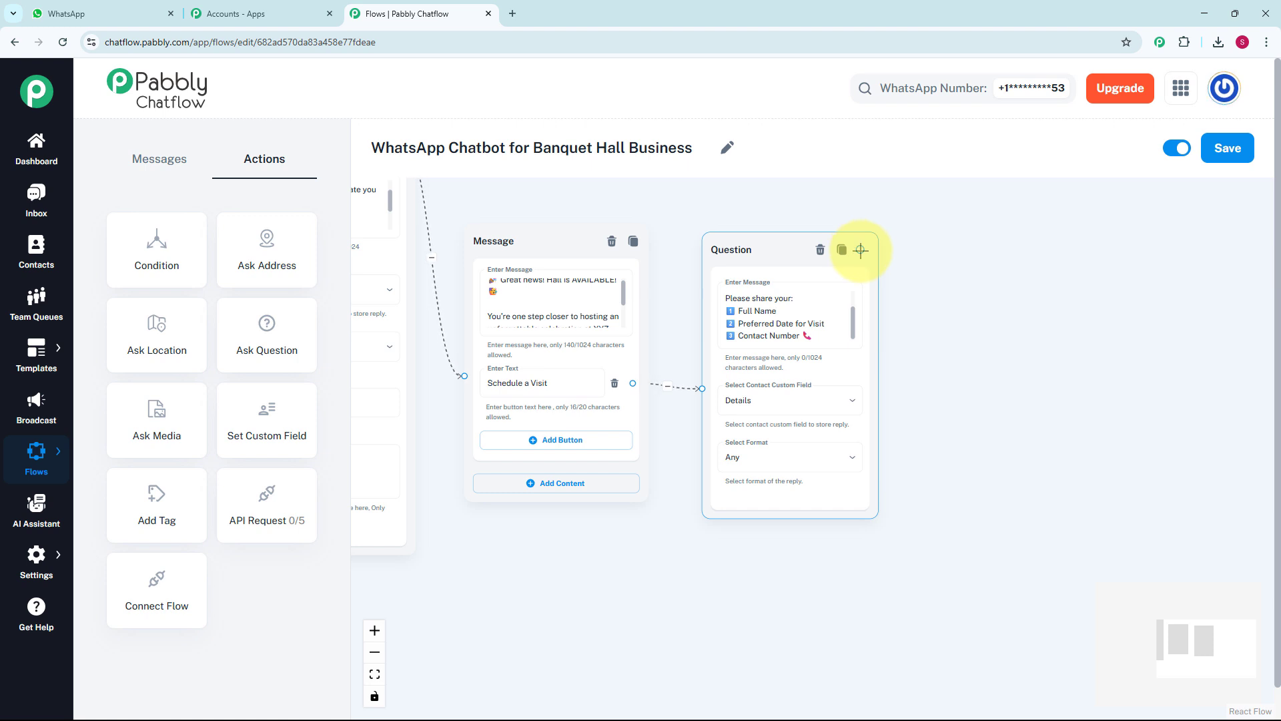
{"action": "left_click_drag", "start_coordinate": [860, 248], "coordinate": [944, 301]}
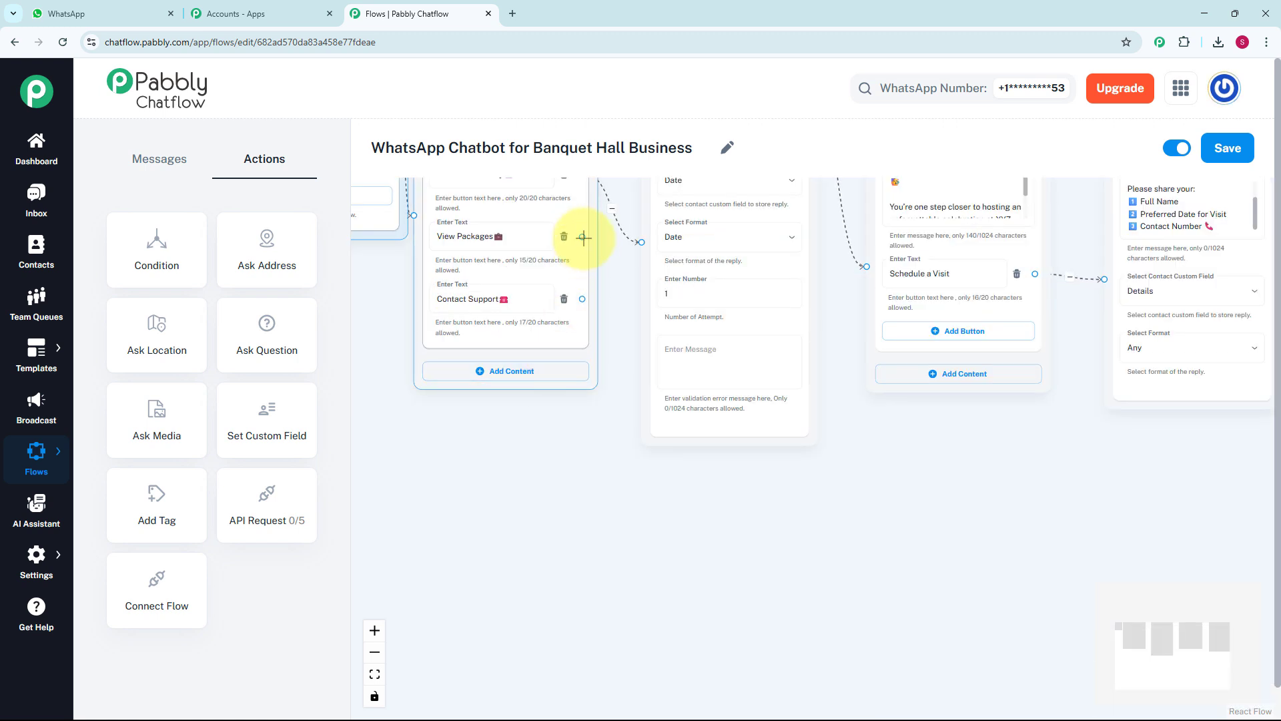
Step: Connect a new List message to the View Packages button, placed below the existing nodes
{"action": "left_click_drag", "start_coordinate": [583, 236], "coordinate": [609, 507]}
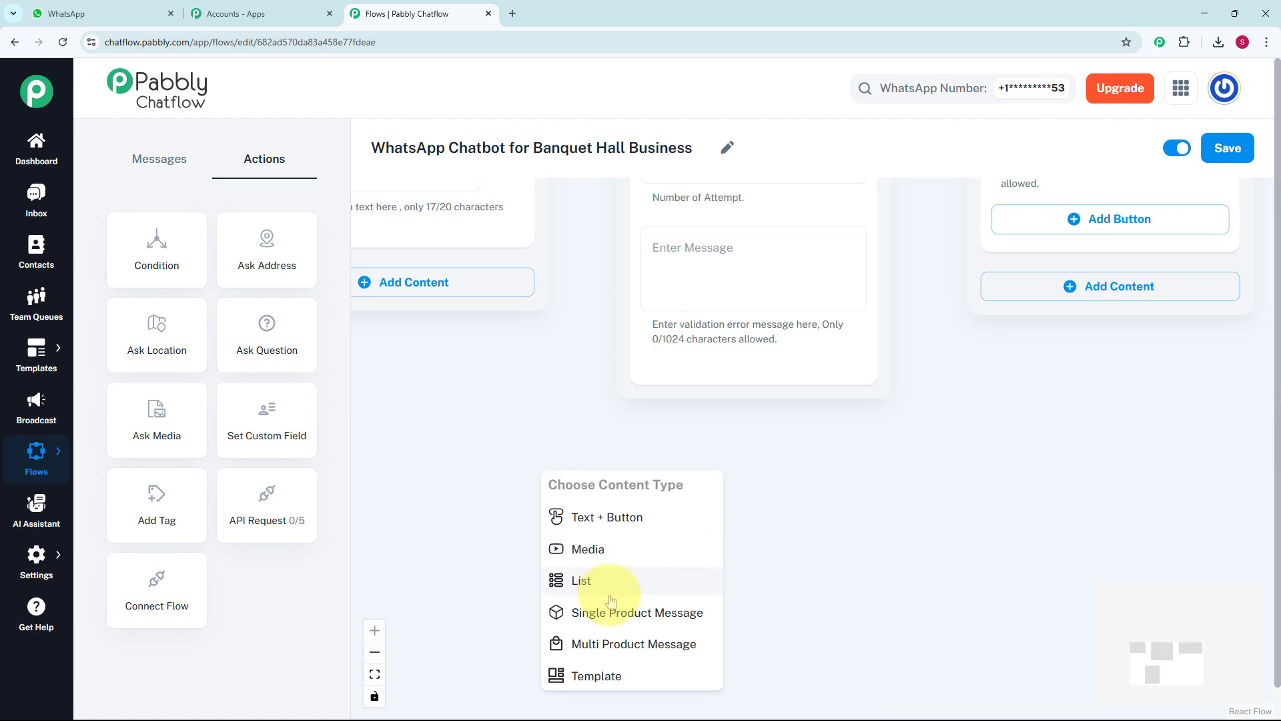
{"action": "left_click", "coordinate": [603, 592]}
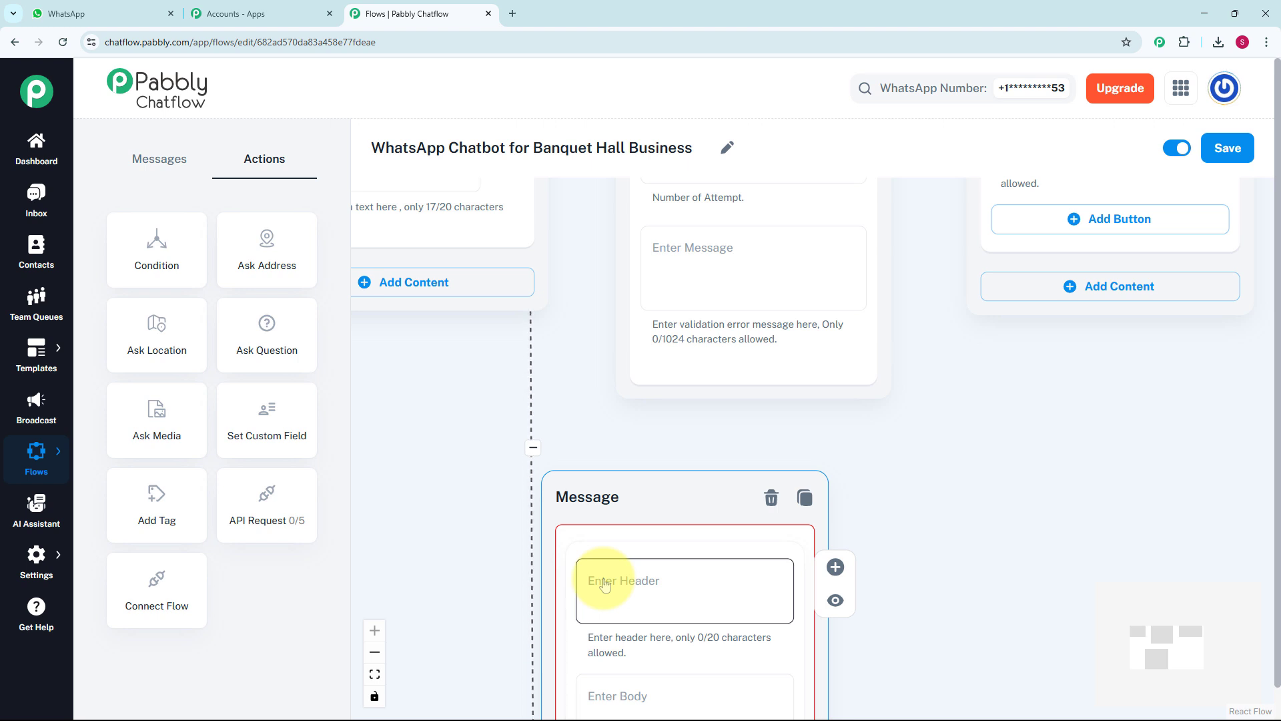
{"action": "scroll", "coordinate": [761, 514], "scroll_direction": "up", "scroll_amount": 2}
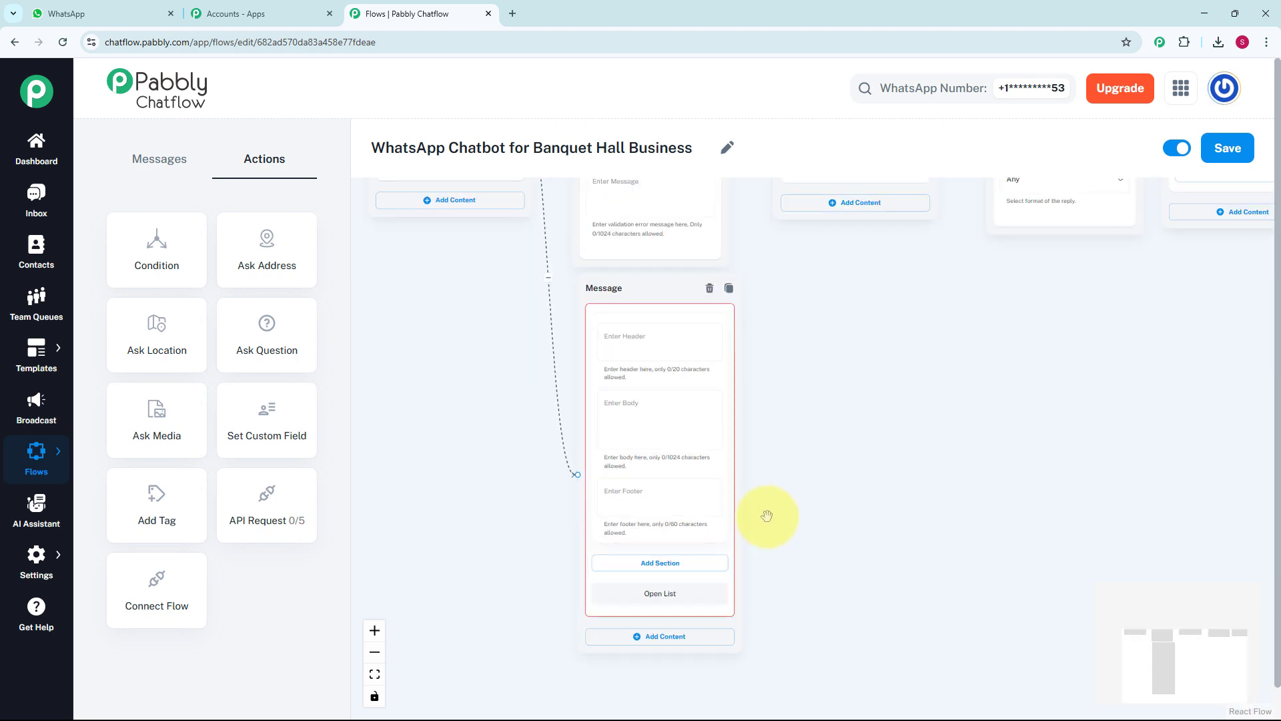
Step: Set the new list message's body text to "💼 Our Packages"
{"action": "left_click", "coordinate": [680, 331]}
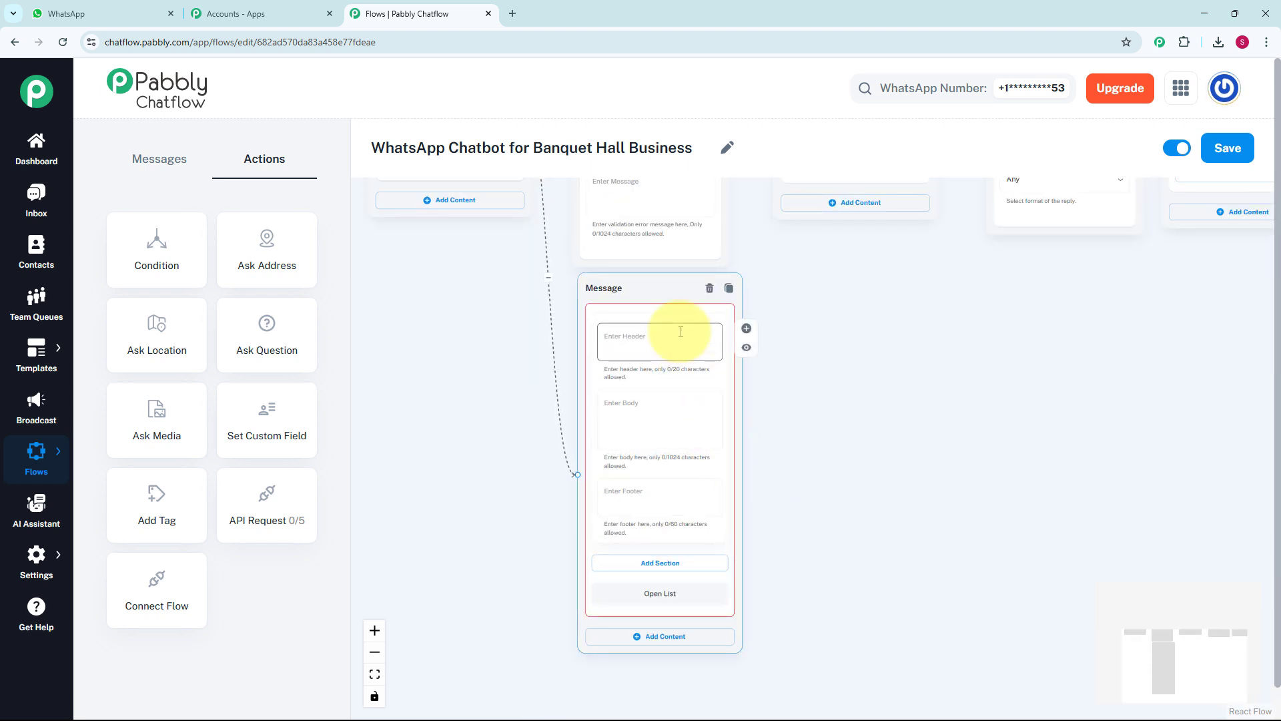
{"action": "left_click", "coordinate": [635, 416]}
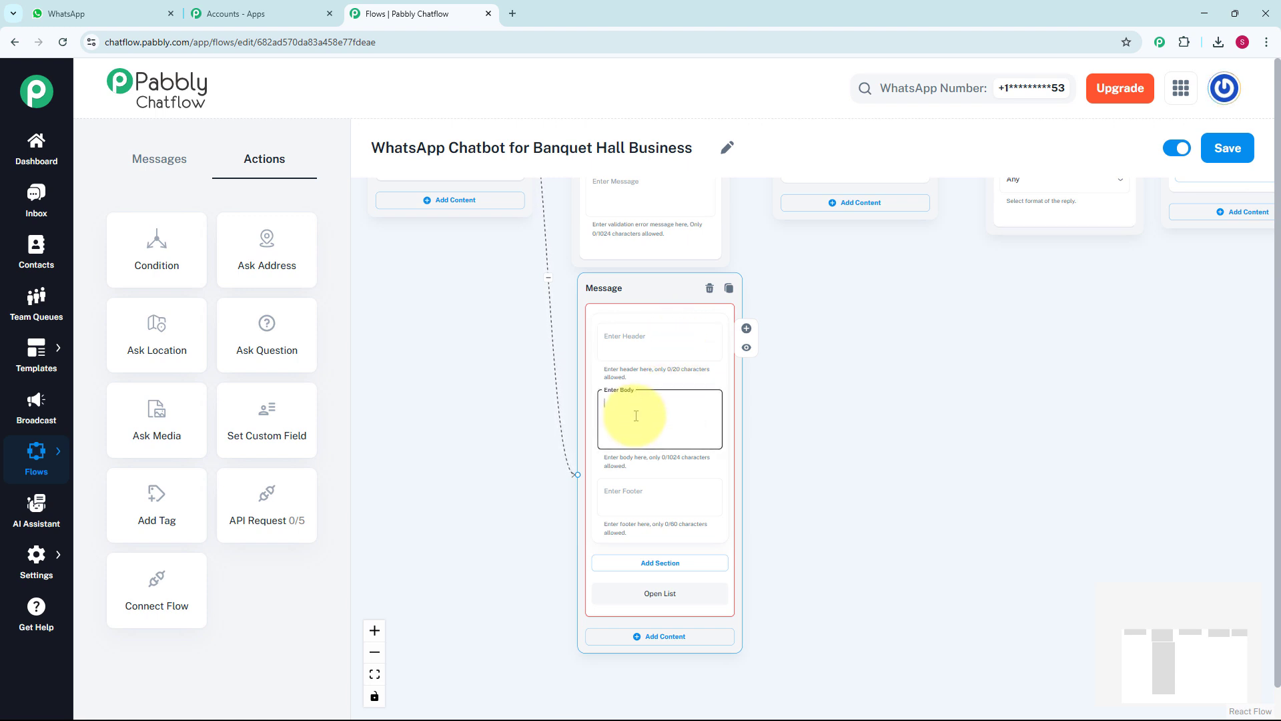
{"action": "type", "text": "💼 Our Packages"}
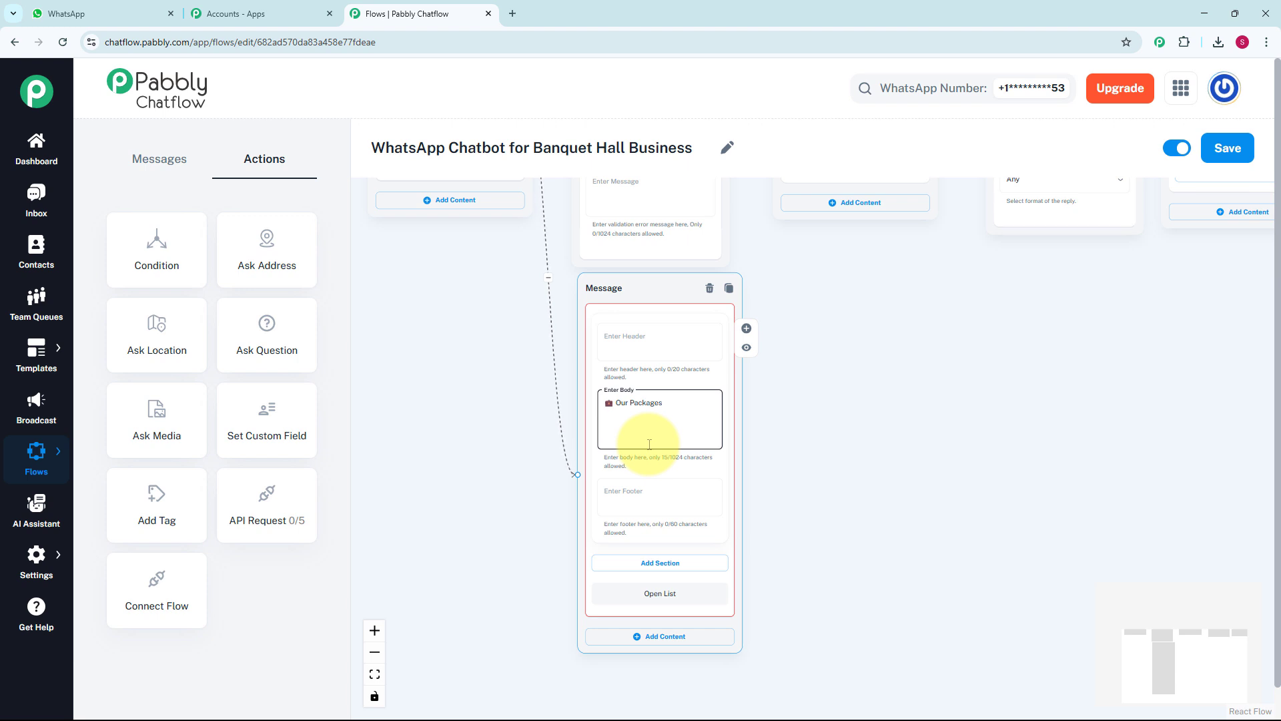
Step: Add a section titled "Packages" to the Our Packages list message
{"action": "left_click_drag", "start_coordinate": [825, 591], "coordinate": [790, 520]}
{"action": "scroll", "coordinate": [790, 520], "scroll_direction": "up", "scroll_amount": 2}
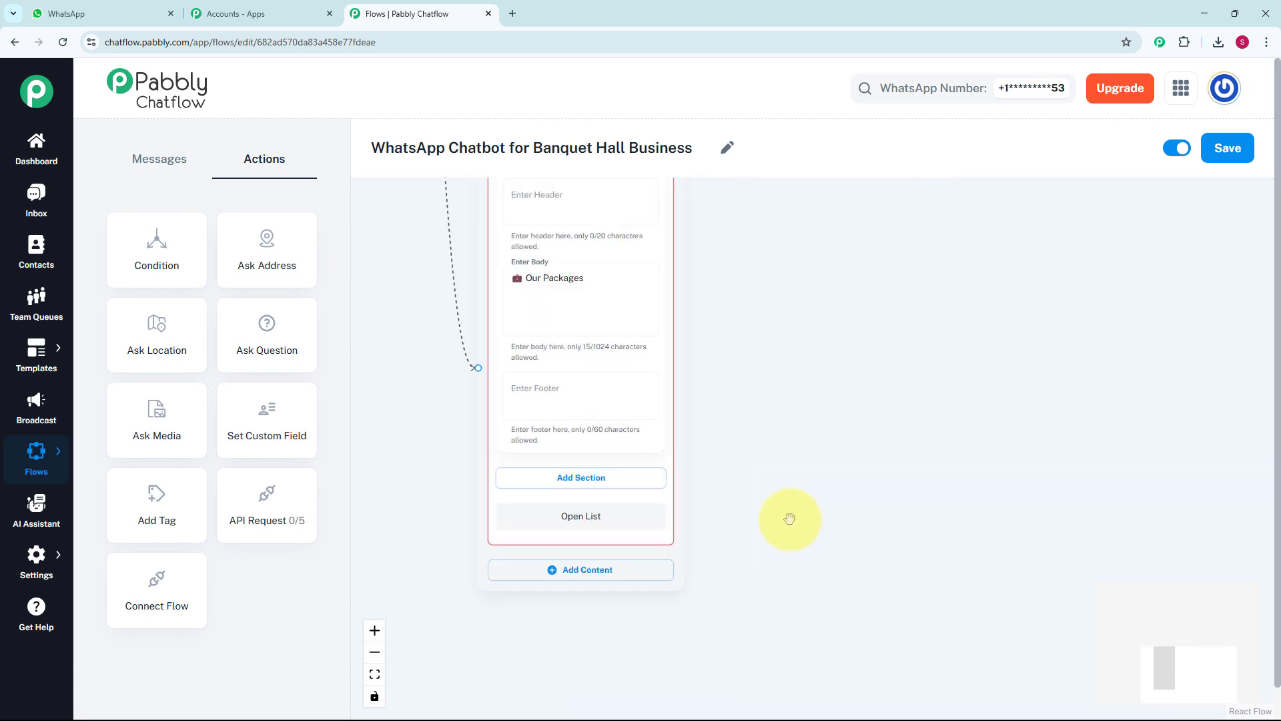
{"action": "left_click", "coordinate": [576, 482]}
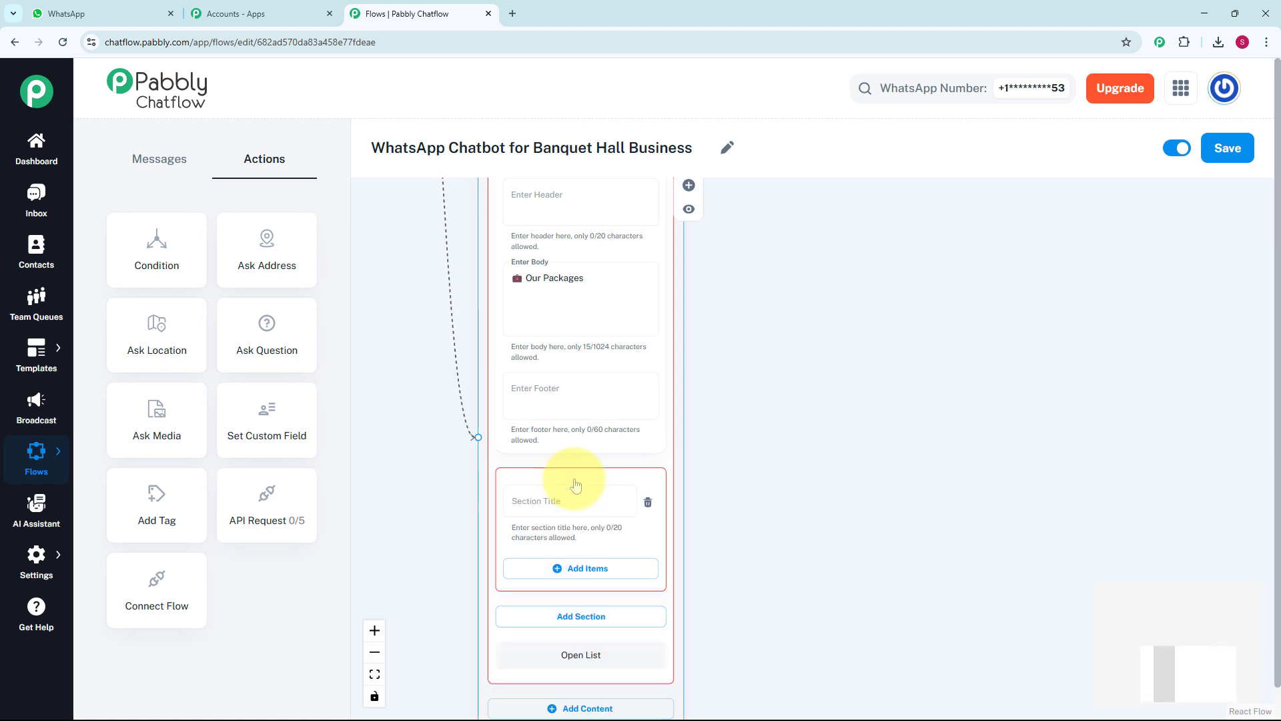
{"action": "scroll", "coordinate": [719, 488], "scroll_direction": "down", "scroll_amount": 1}
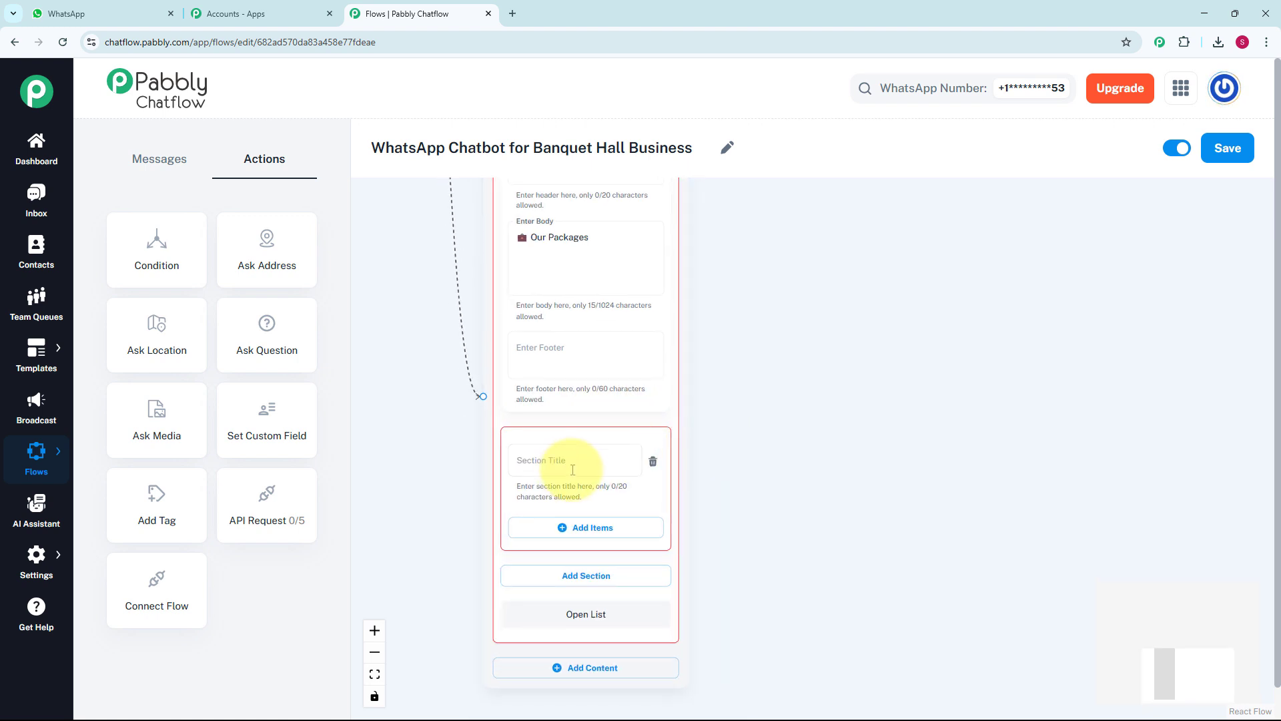
{"action": "left_click", "coordinate": [567, 471]}
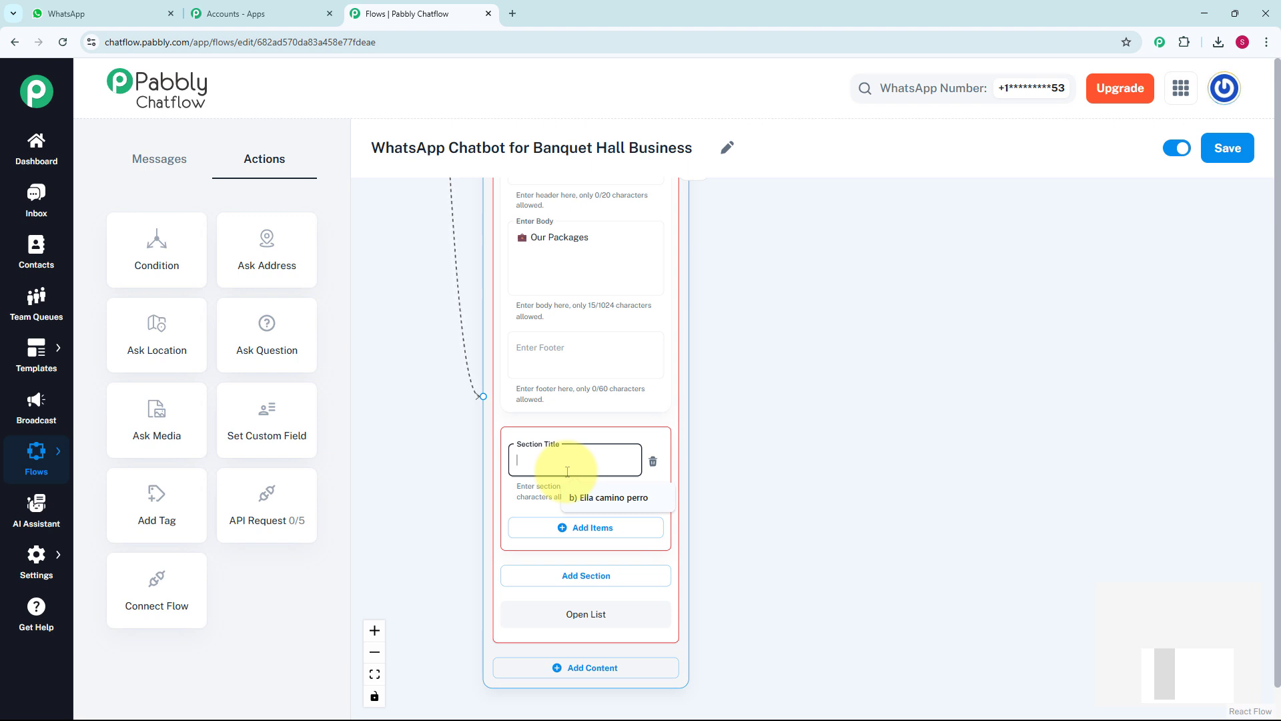
{"action": "type", "text": "Packages"}
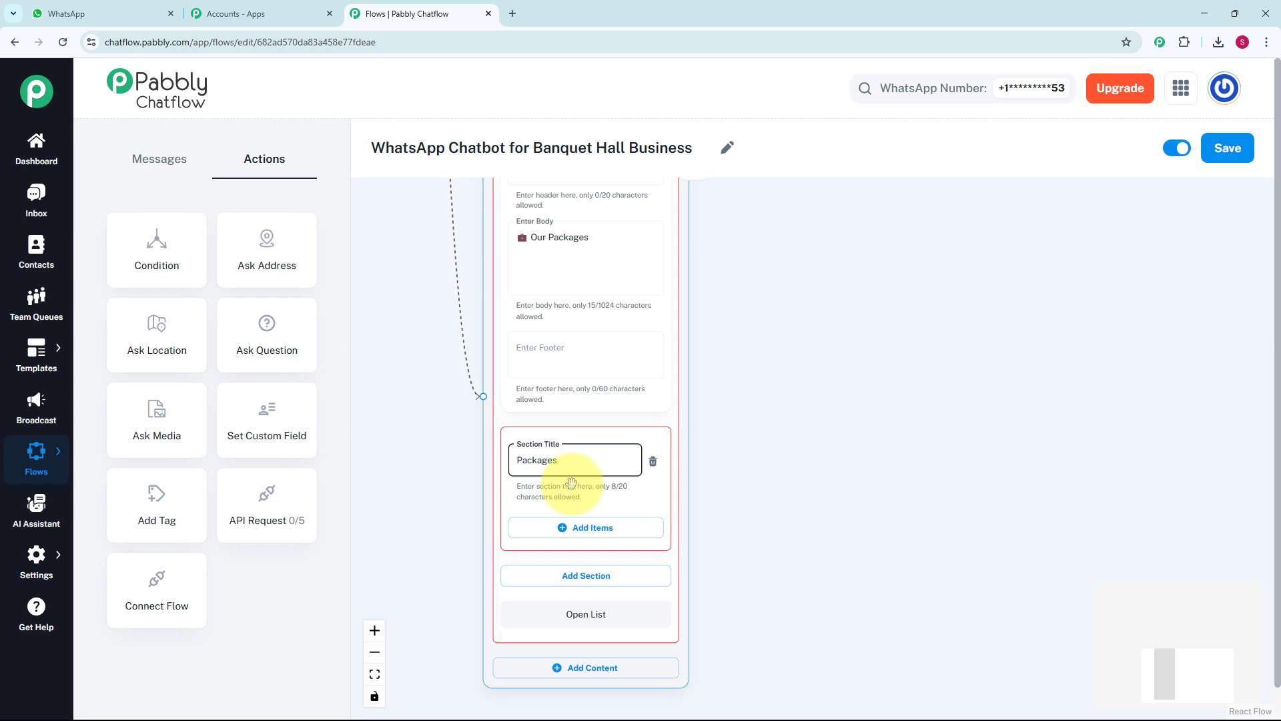
Step: Add Silver Package, Gold Package and Platinum Package items to the Packages section, each with a description of its inclusions
{"action": "left_click", "coordinate": [565, 527]}
{"action": "left_click", "coordinate": [560, 549]}
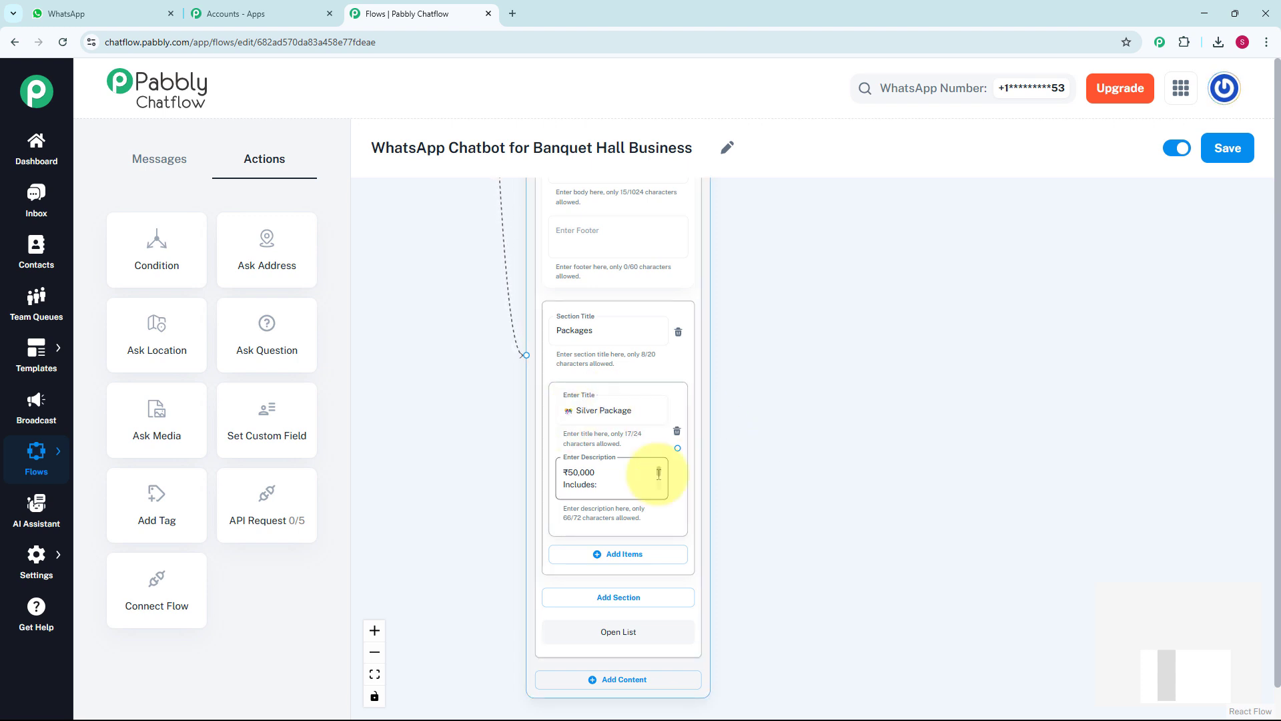
{"action": "left_click", "coordinate": [602, 467]}
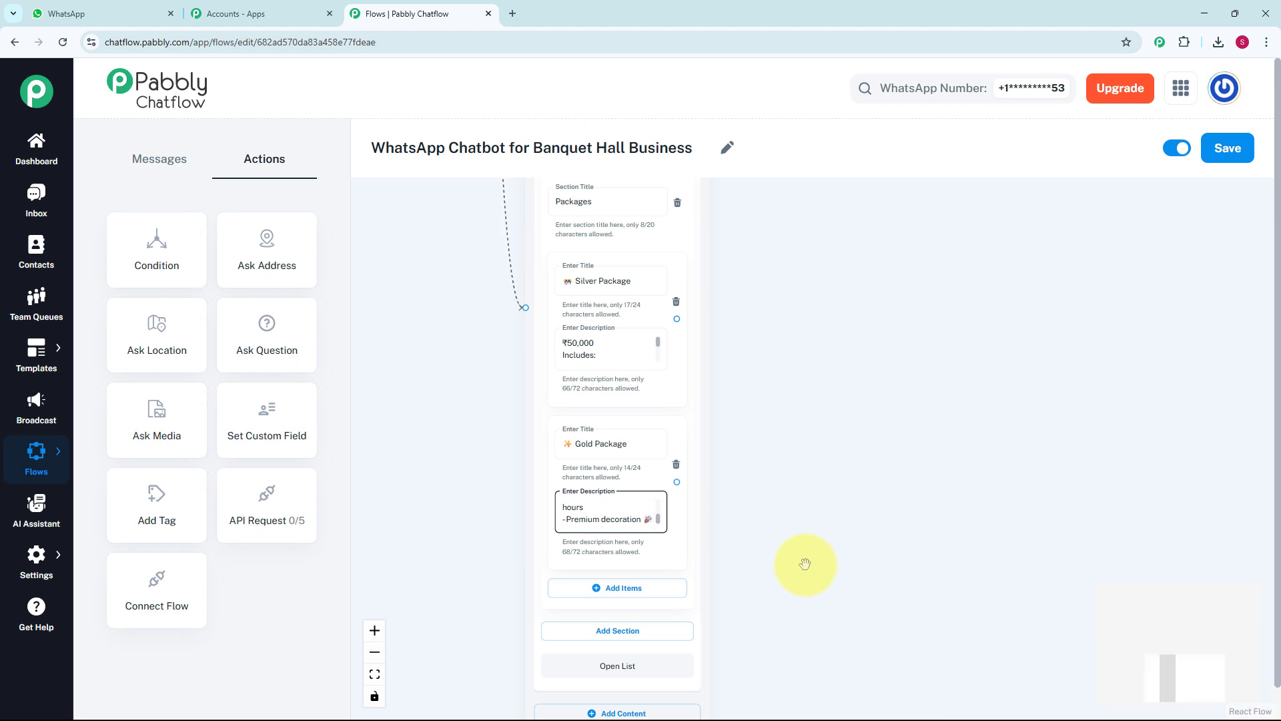
{"action": "scroll", "coordinate": [807, 554], "scroll_direction": "down", "scroll_amount": 3}
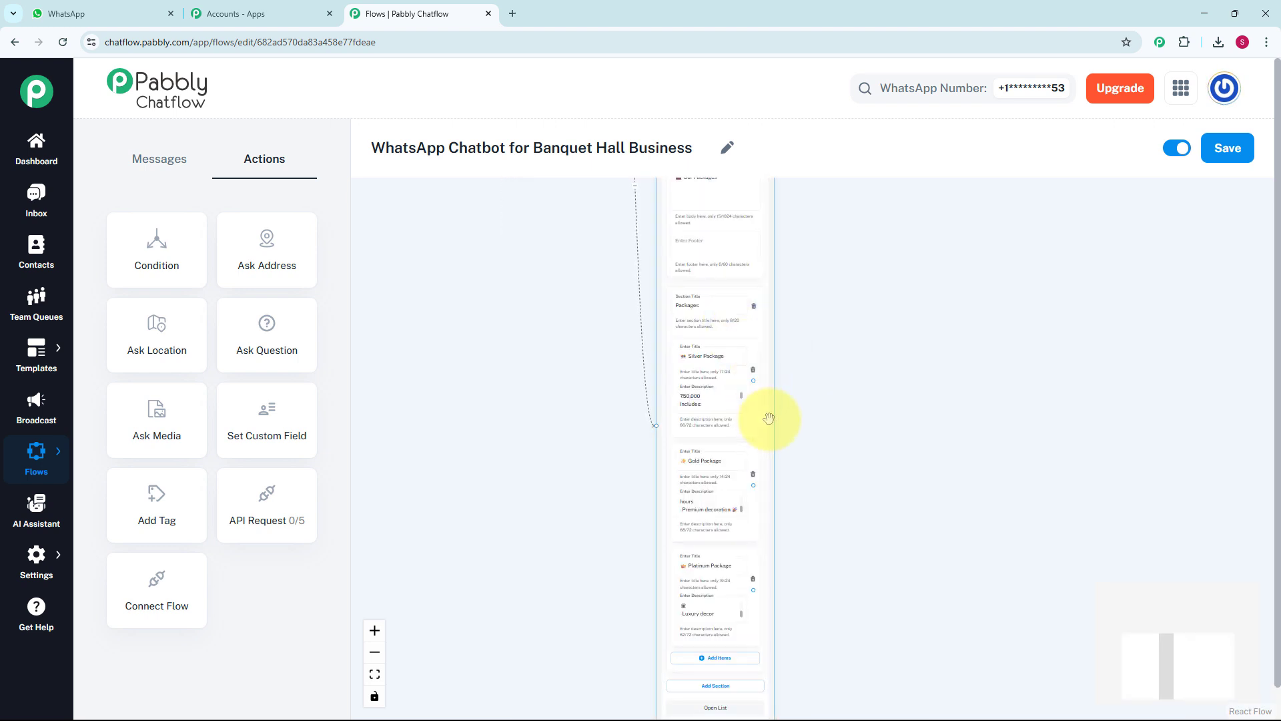
Step: Connect a new Media message to the output of the Silver Package item
{"action": "scroll", "coordinate": [768, 419], "scroll_direction": "up", "scroll_amount": 2}
{"action": "left_click", "coordinate": [683, 558]}
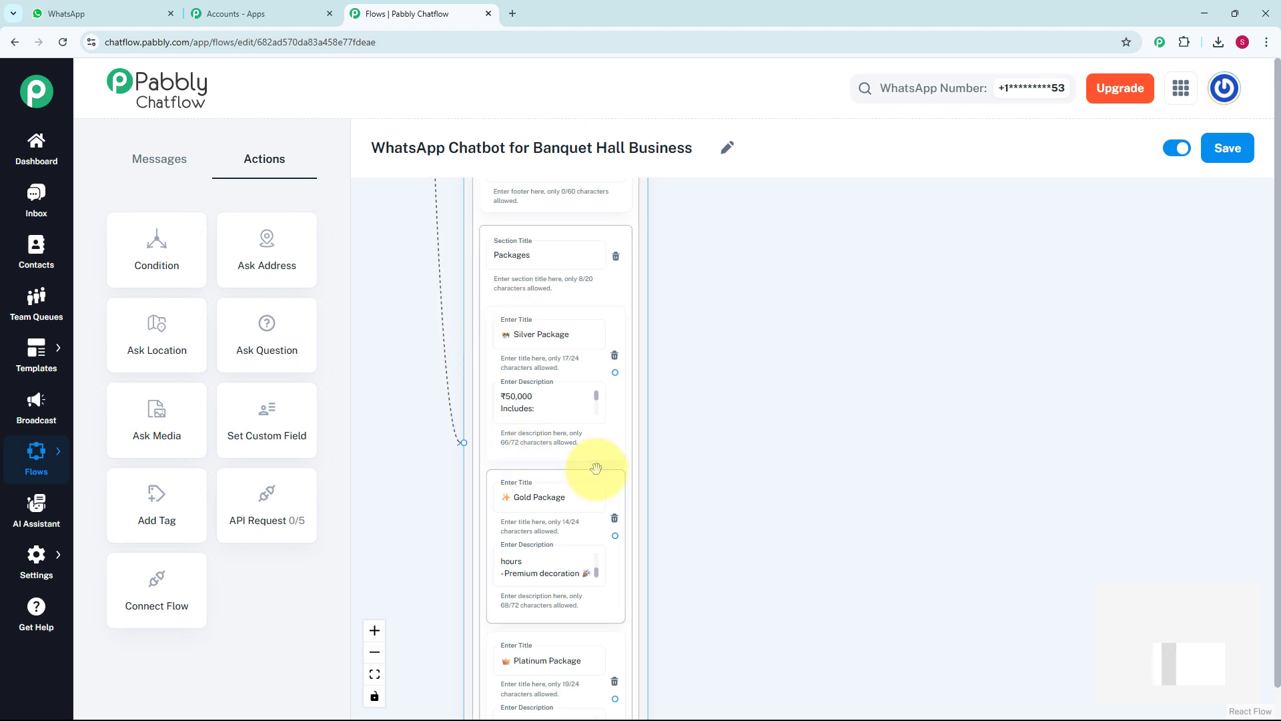
{"action": "scroll", "coordinate": [596, 467], "scroll_direction": "up", "scroll_amount": 2}
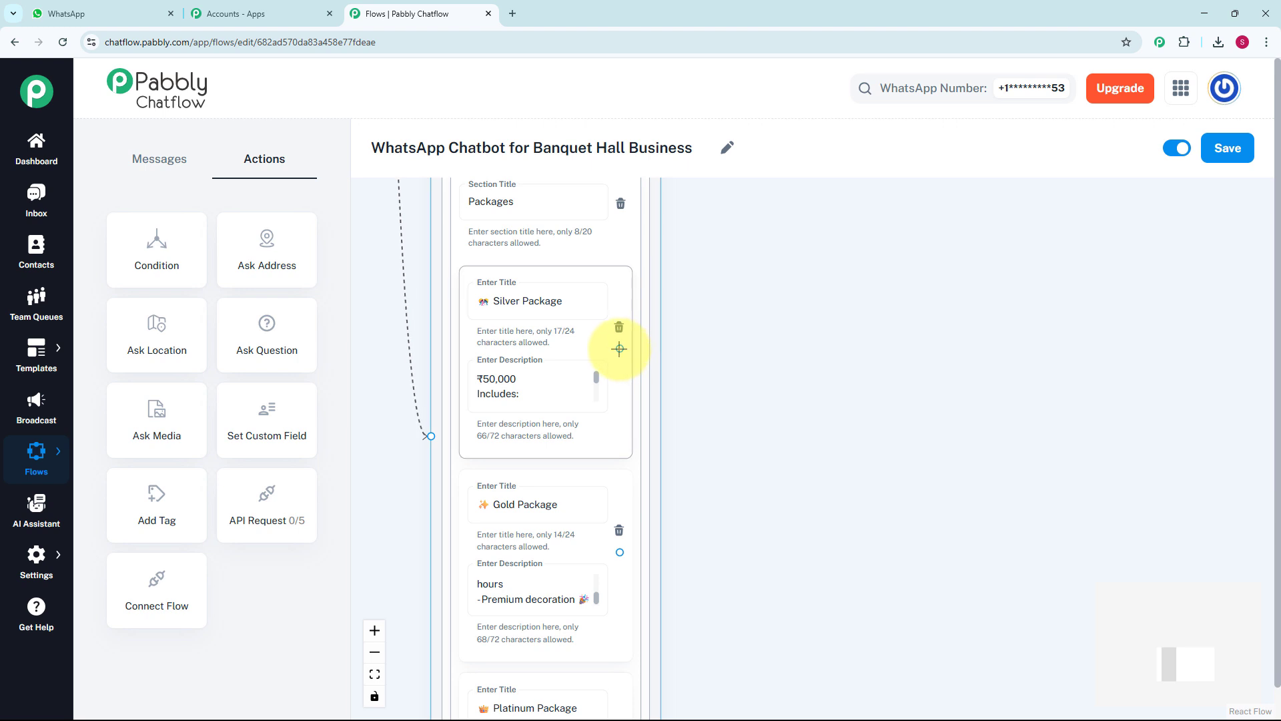
{"action": "left_click_drag", "start_coordinate": [620, 348], "coordinate": [726, 348]}
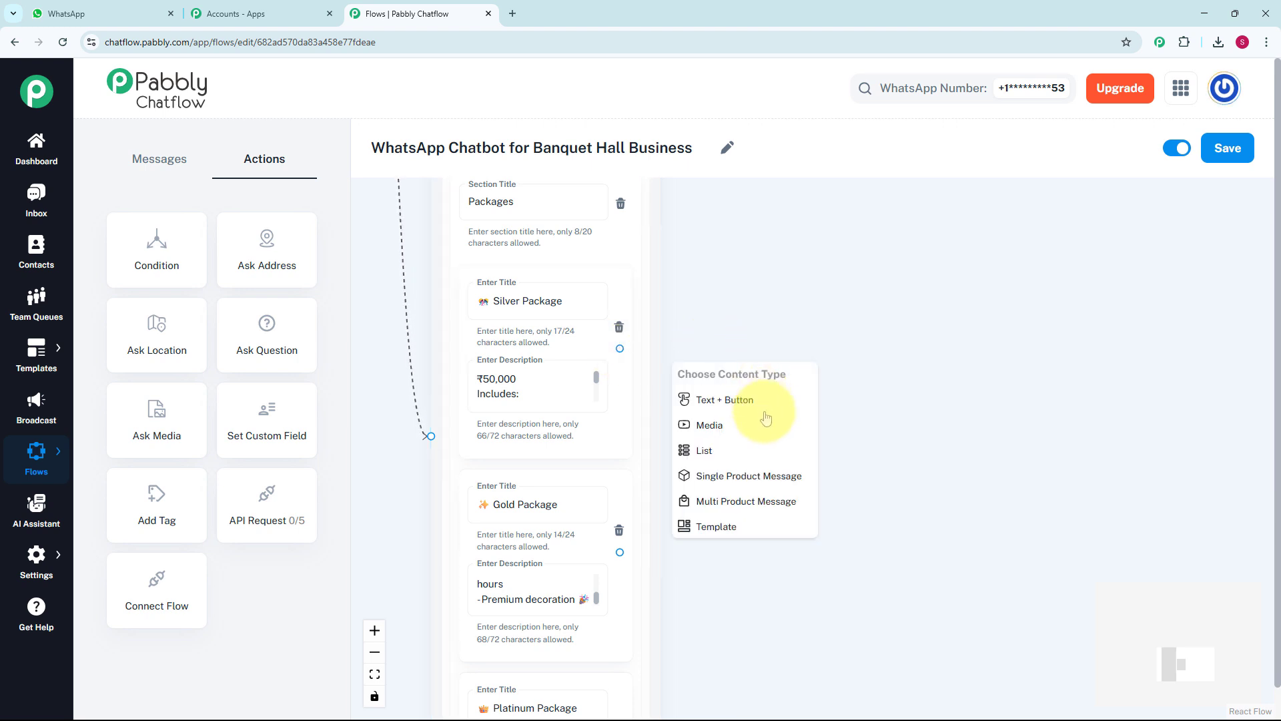
{"action": "left_click", "coordinate": [722, 434]}
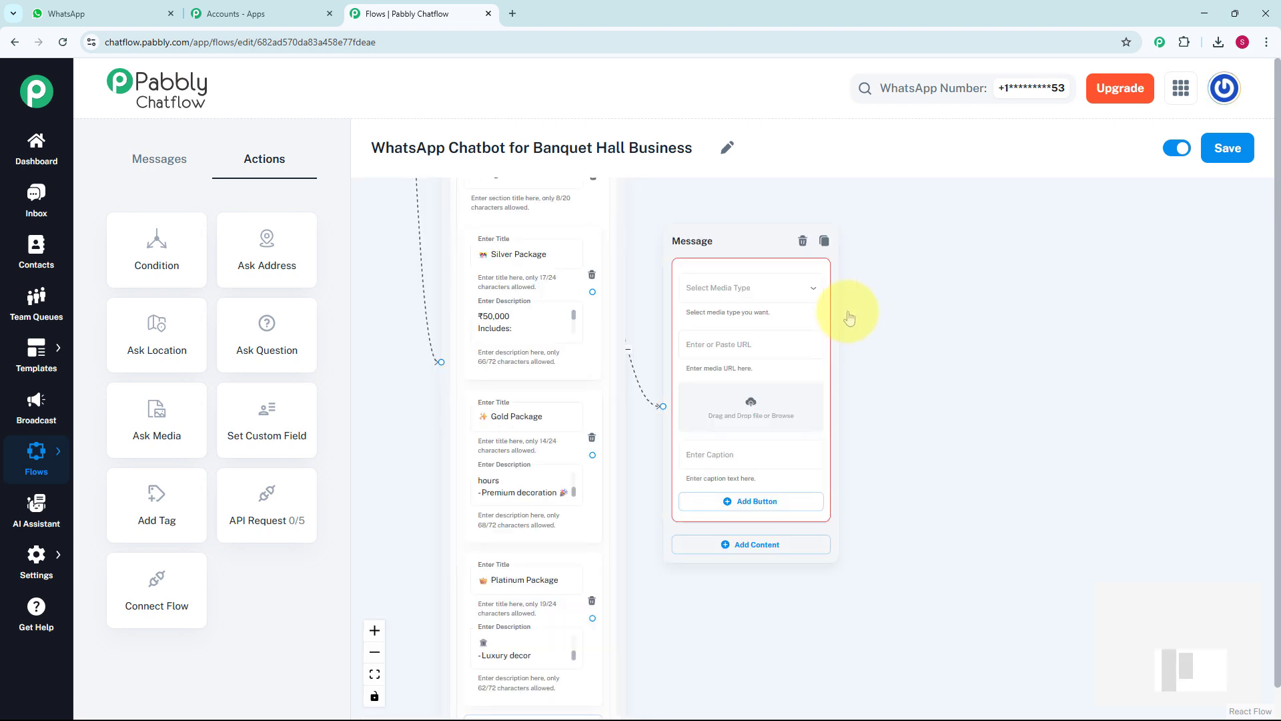
Step: Set the media type to Image, upload the "banquet hall" picture and caption it "Banquet Hall"
{"action": "left_click", "coordinate": [734, 295]}
{"action": "left_click", "coordinate": [707, 299]}
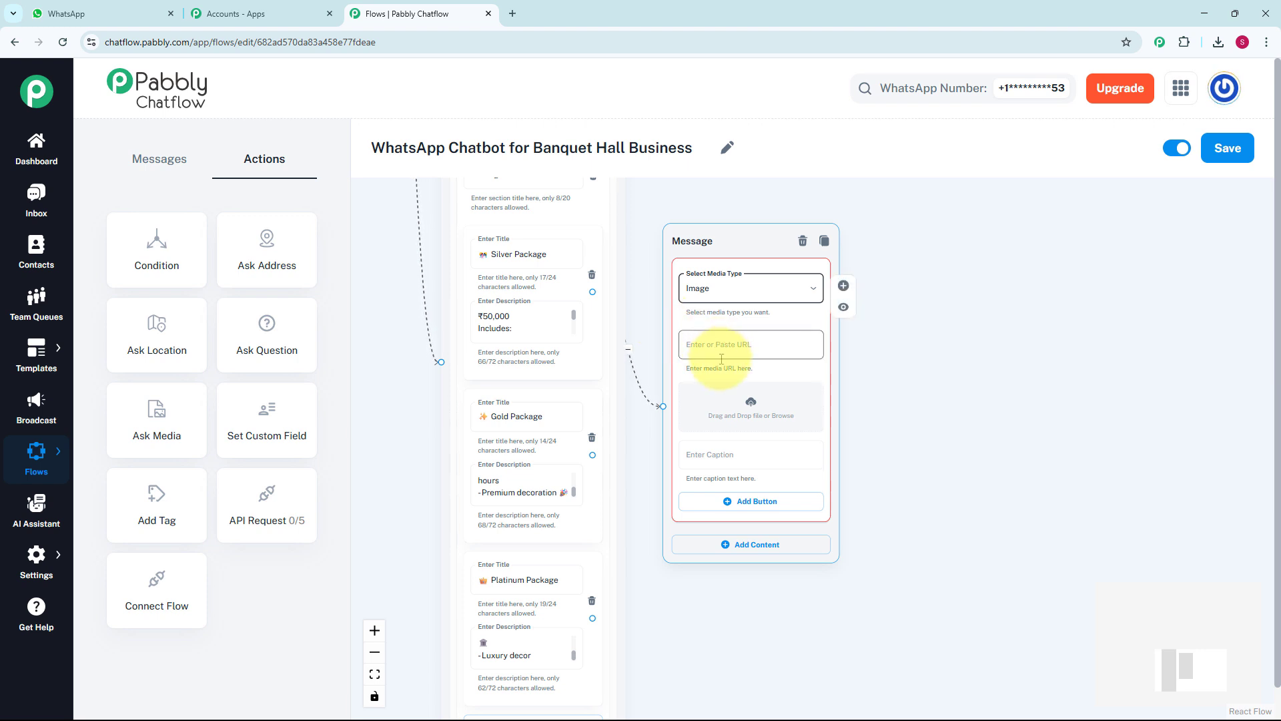
{"action": "left_click", "coordinate": [749, 409]}
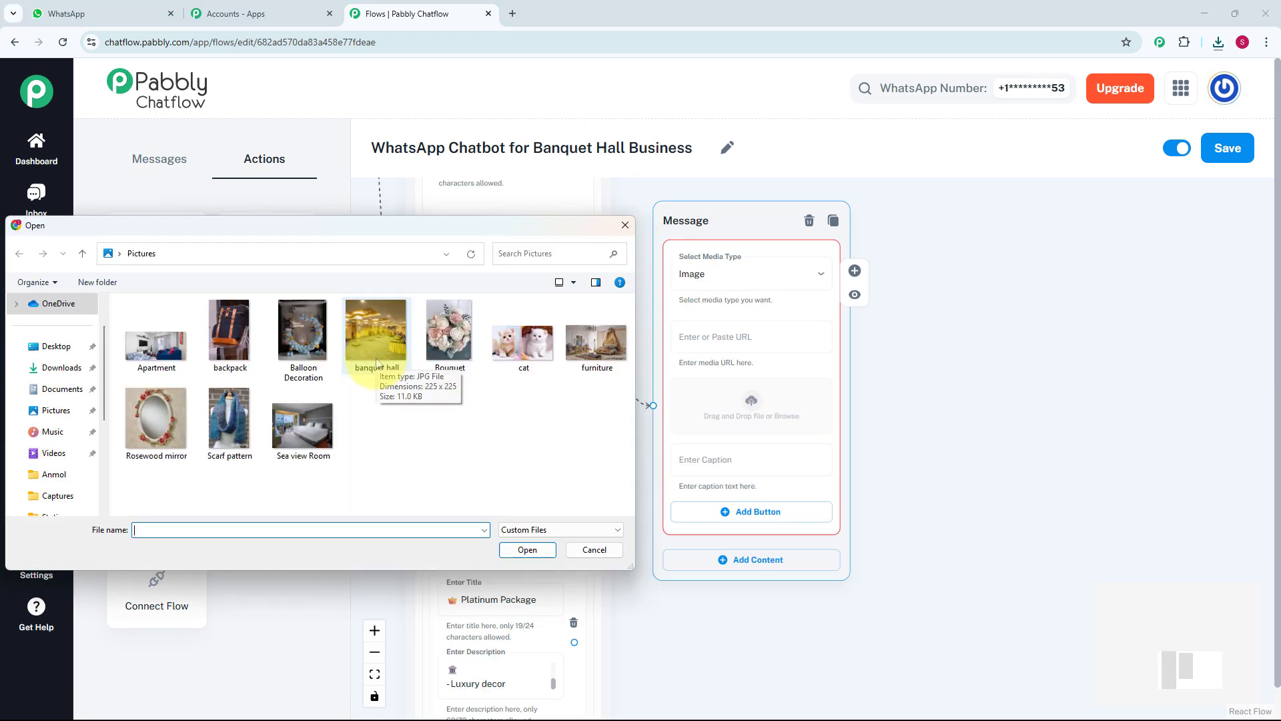
{"action": "left_click", "coordinate": [376, 364]}
{"action": "left_click", "coordinate": [511, 550]}
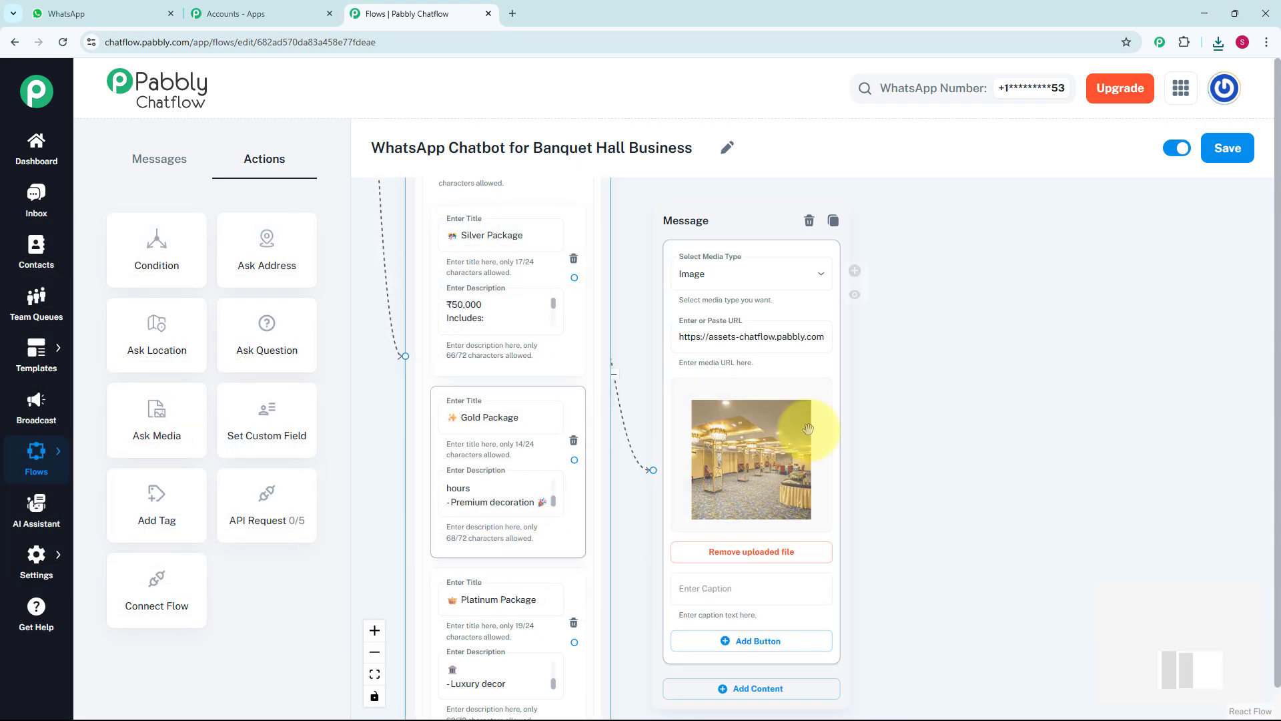
{"action": "left_click", "coordinate": [780, 594]}
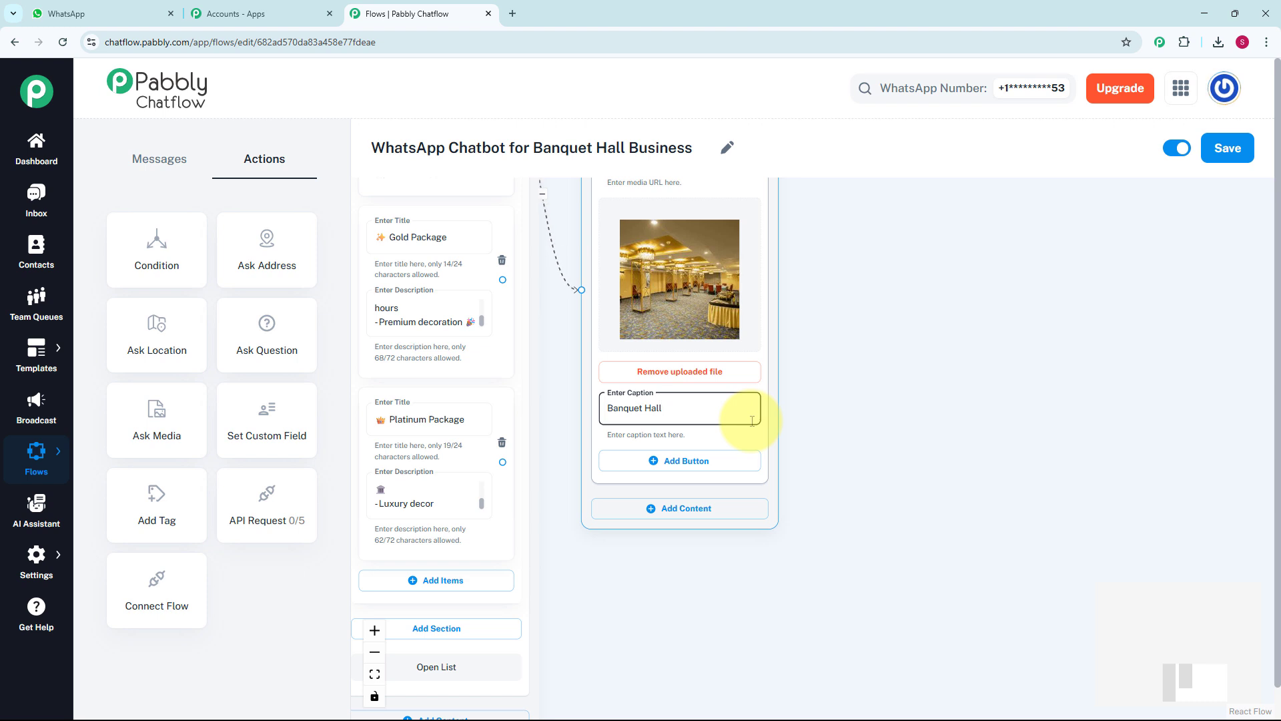
Step: Add a "Schedule a Visit" button to the image message and connect it to the existing question that collects visit details
{"action": "left_click", "coordinate": [721, 460]}
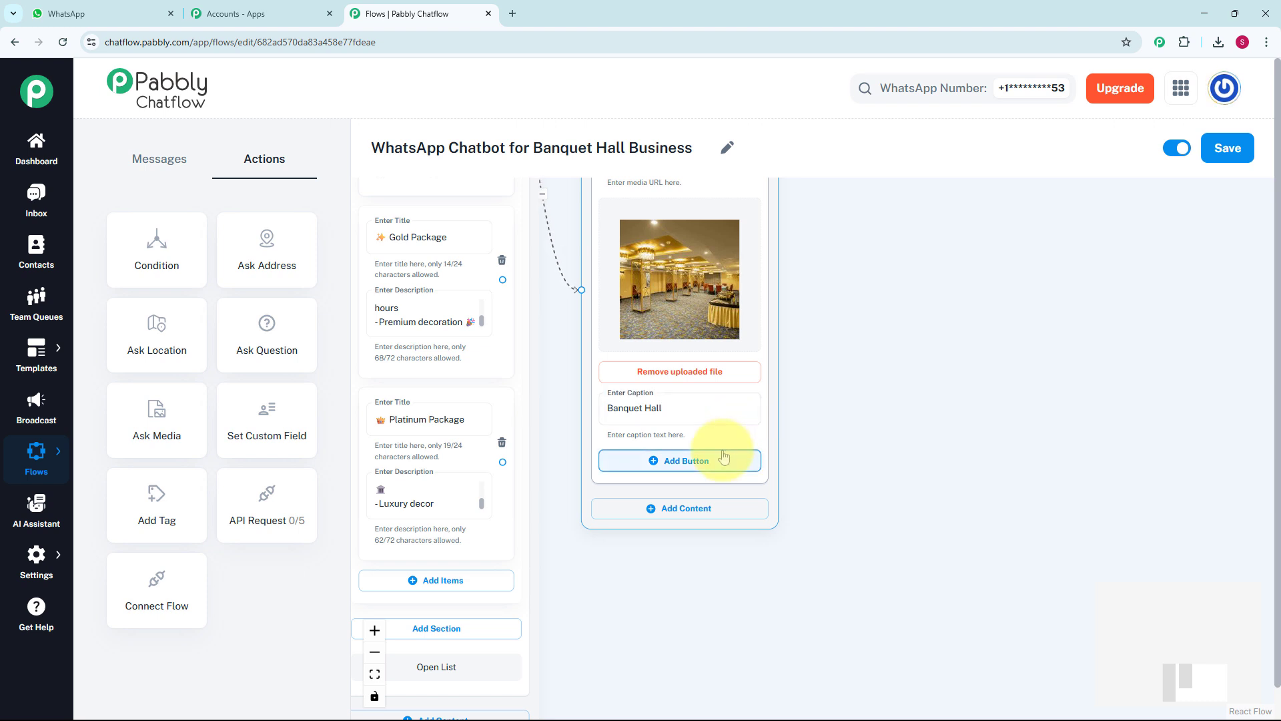
{"action": "left_click", "coordinate": [677, 466]}
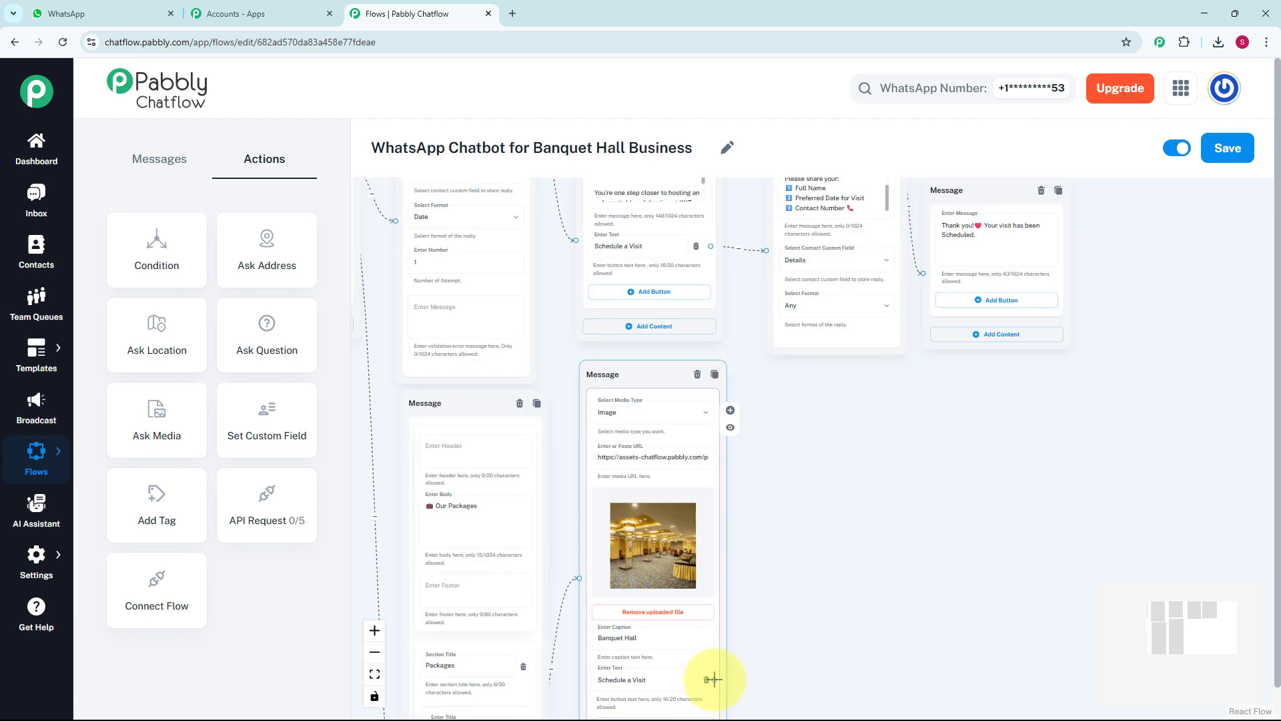
{"action": "left_click_drag", "start_coordinate": [714, 679], "coordinate": [759, 252]}
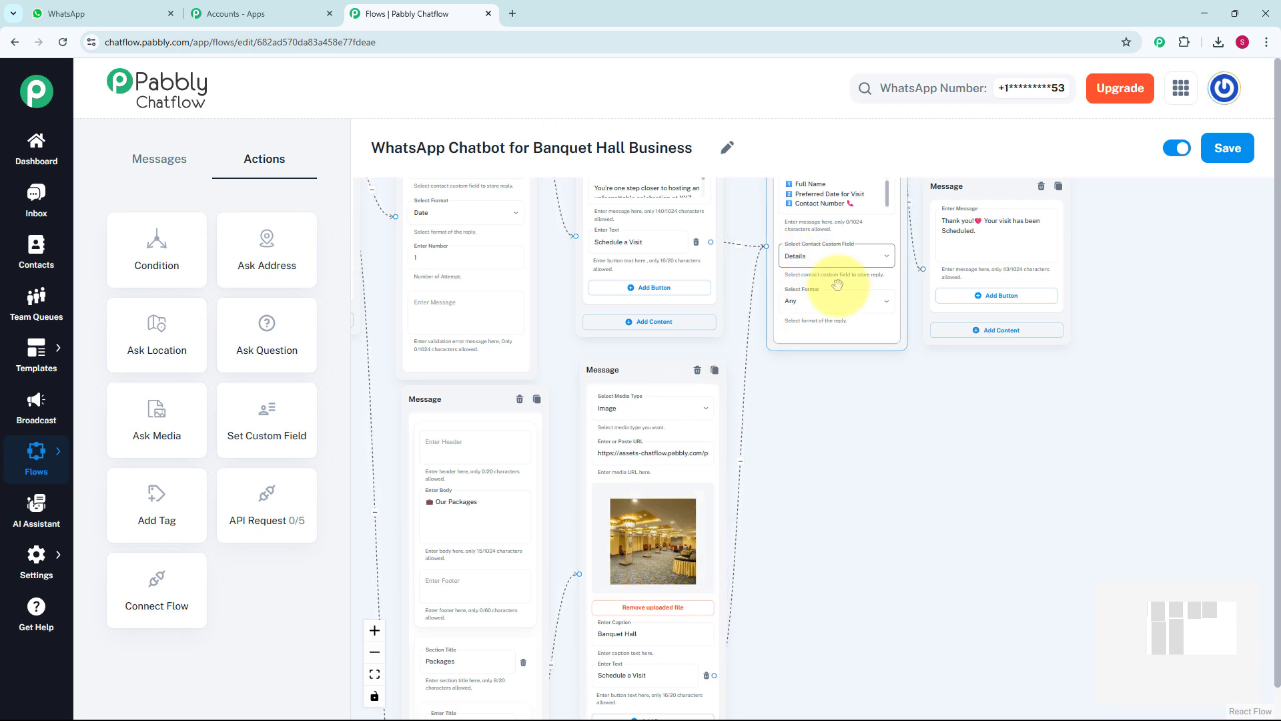
Step: Connect a new Text + Button message to the Contact Support button and enter the support contact number and e-mail as its text
{"action": "left_click", "coordinate": [945, 229]}
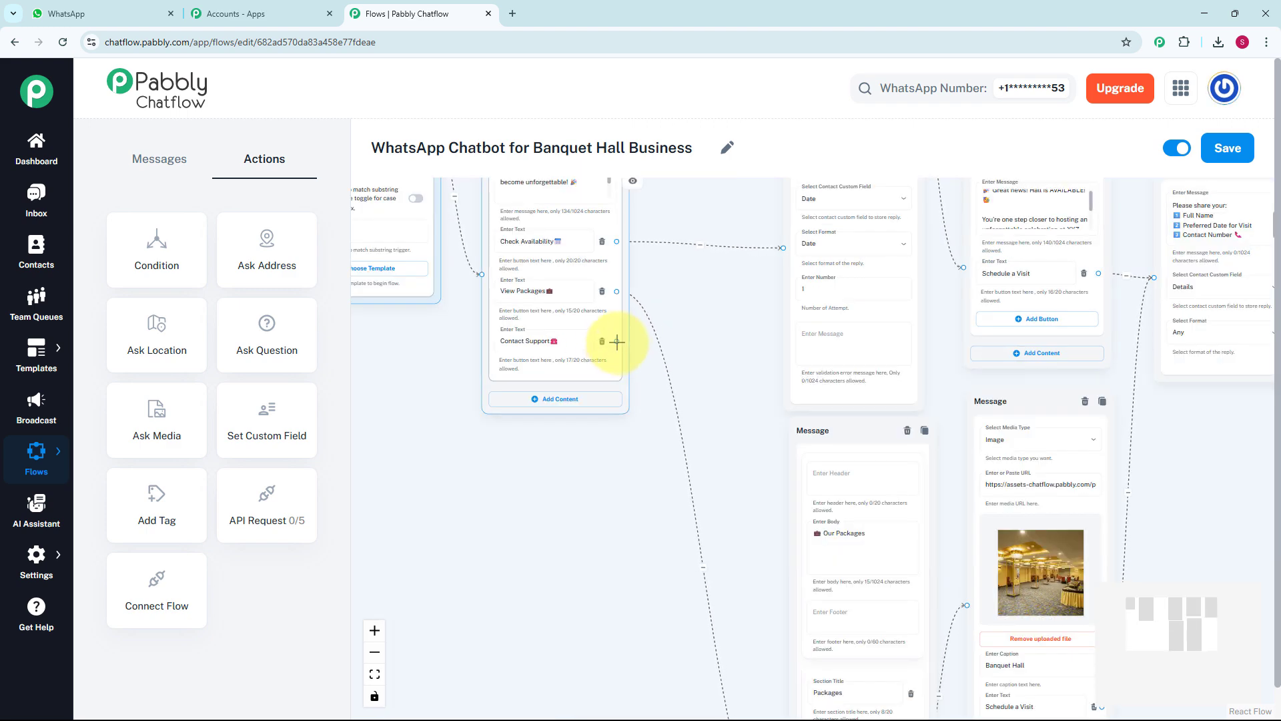
{"action": "left_click_drag", "start_coordinate": [616, 341], "coordinate": [600, 514]}
{"action": "scroll", "coordinate": [601, 514], "scroll_direction": "up", "scroll_amount": 3}
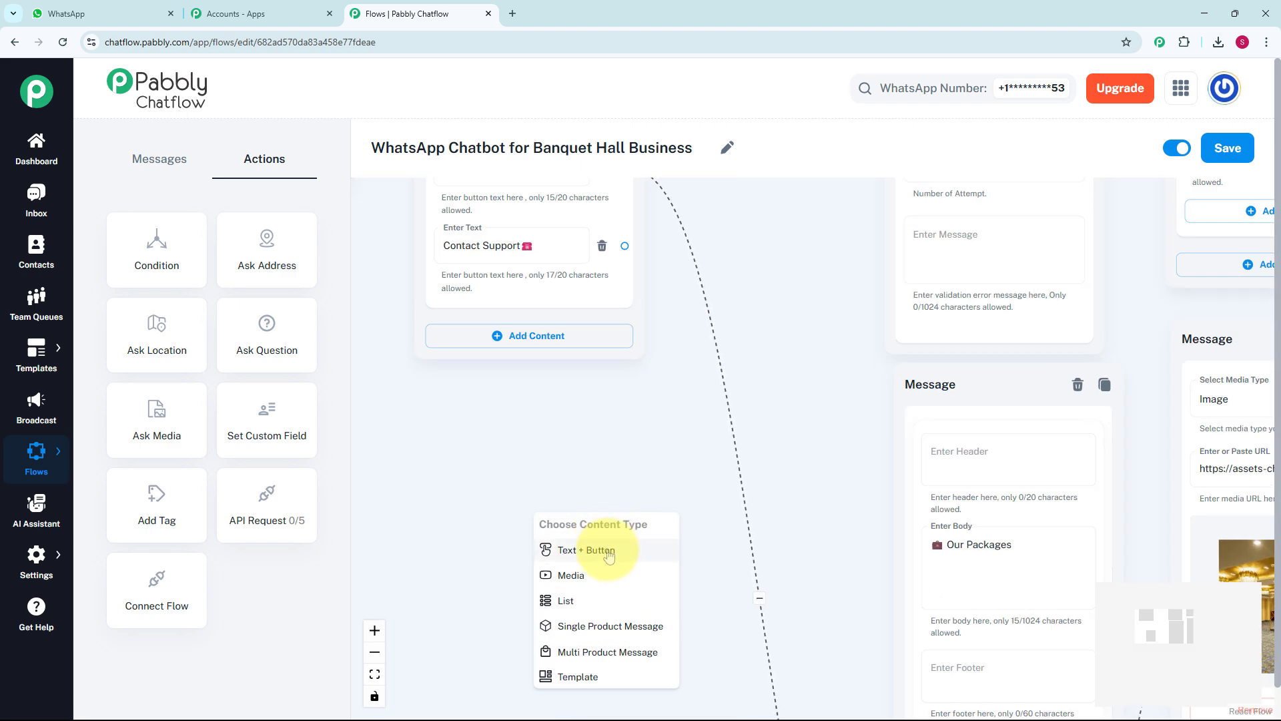
{"action": "left_click", "coordinate": [608, 541]}
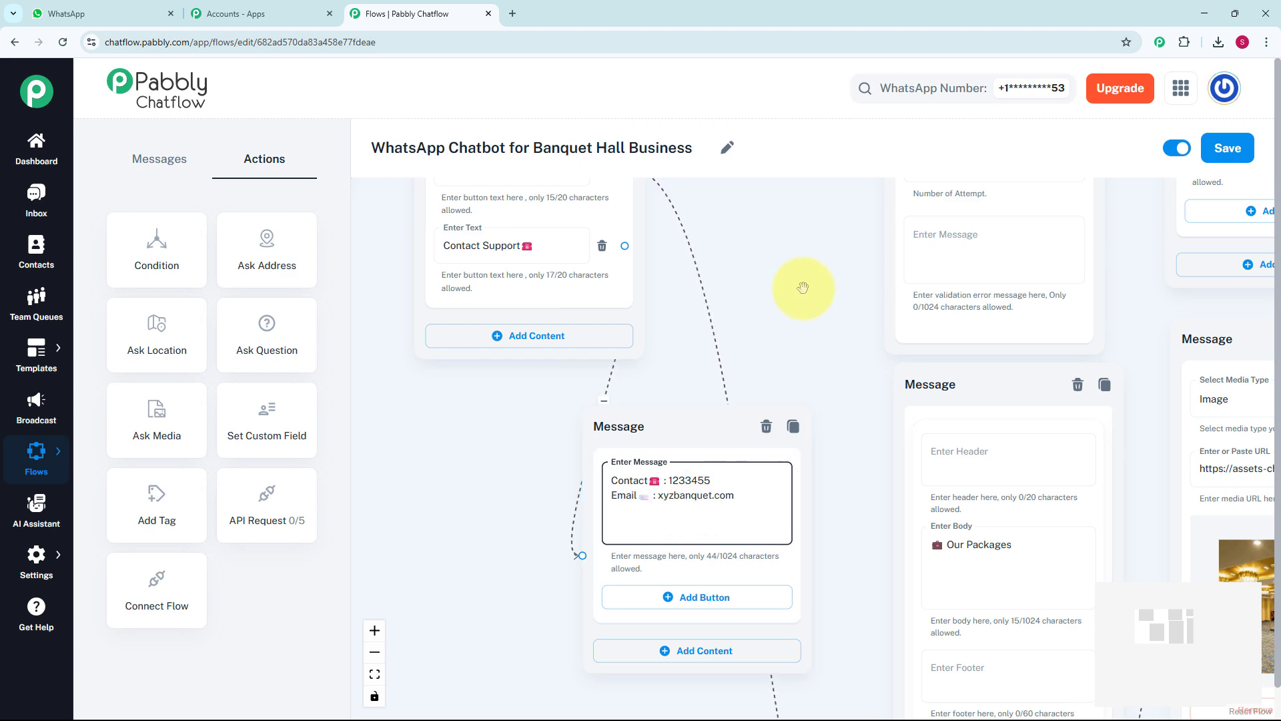
Step: Check the complete flow layout and save the banquet hall chatbot flow
{"action": "scroll", "coordinate": [801, 298], "scroll_direction": "down", "scroll_amount": 5}
{"action": "scroll", "coordinate": [752, 348], "scroll_direction": "down", "scroll_amount": 2}
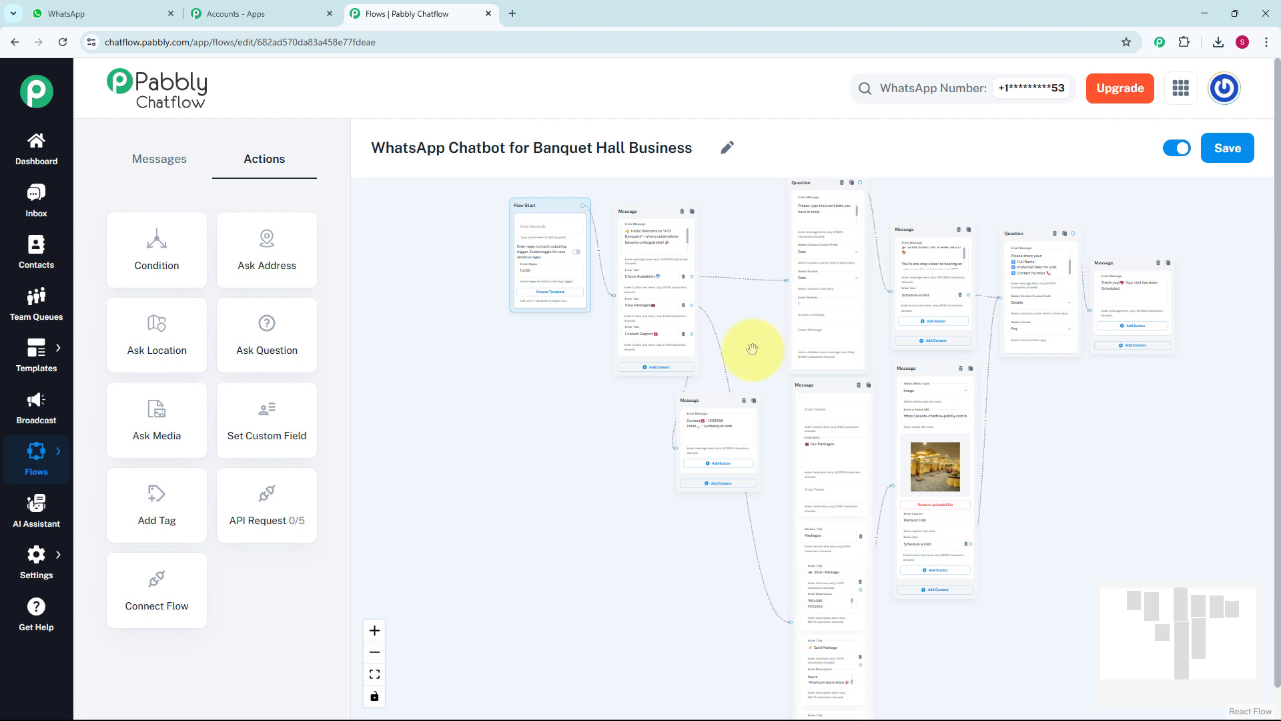
{"action": "left_click", "coordinate": [1226, 148]}
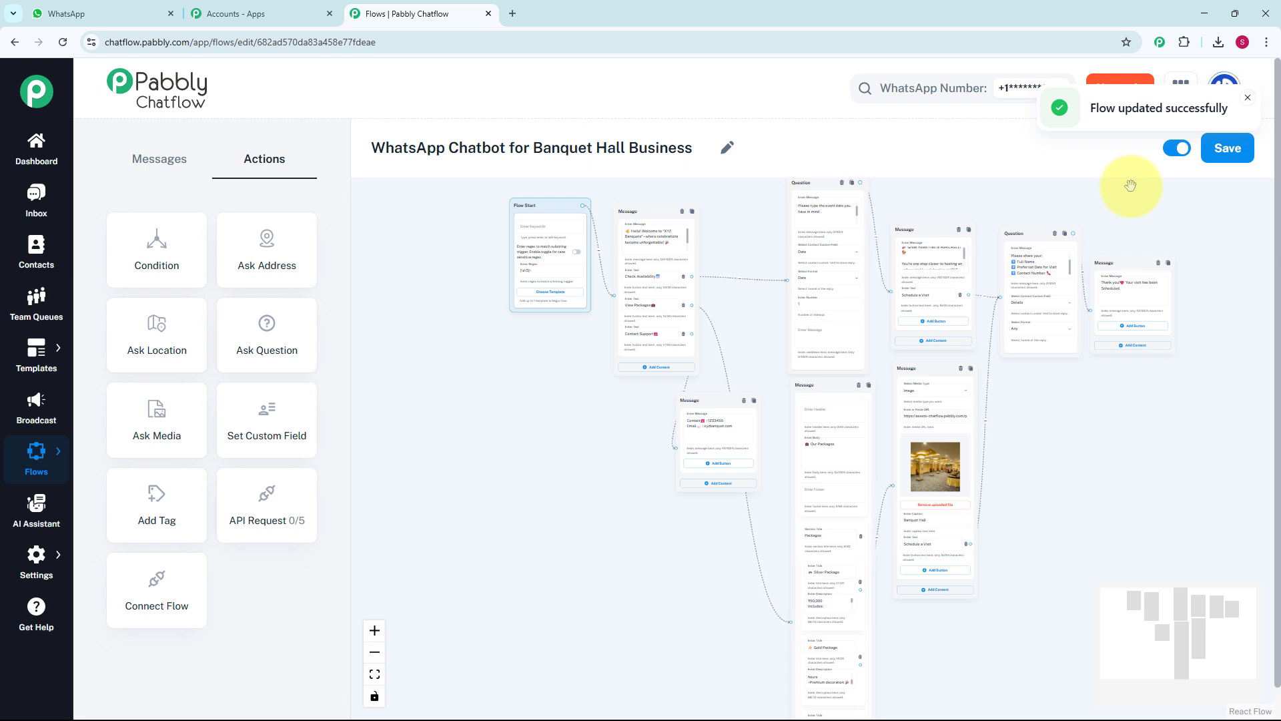
Step: Open the most recent inbox conversation and review the chatbot's welcome message and the replies to Check Availability
{"action": "left_click", "coordinate": [36, 201]}
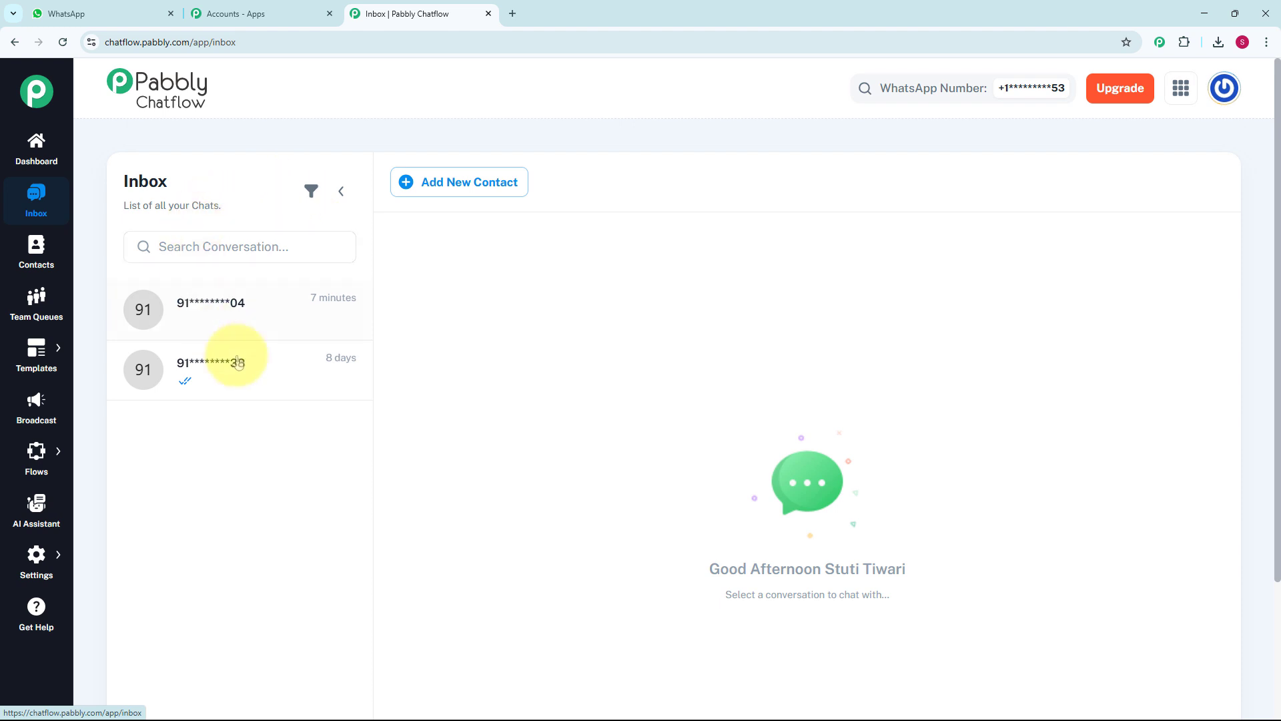
{"action": "left_click", "coordinate": [298, 311]}
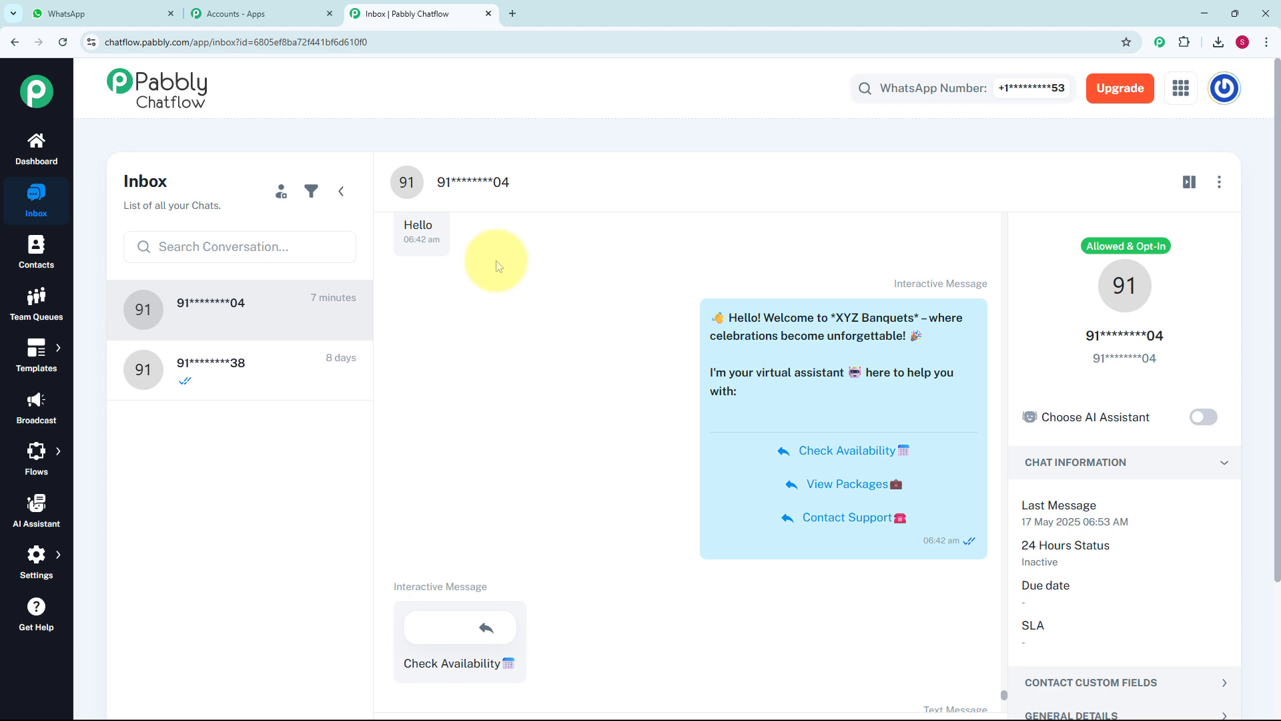
{"action": "mouse_move", "coordinate": [750, 391]}
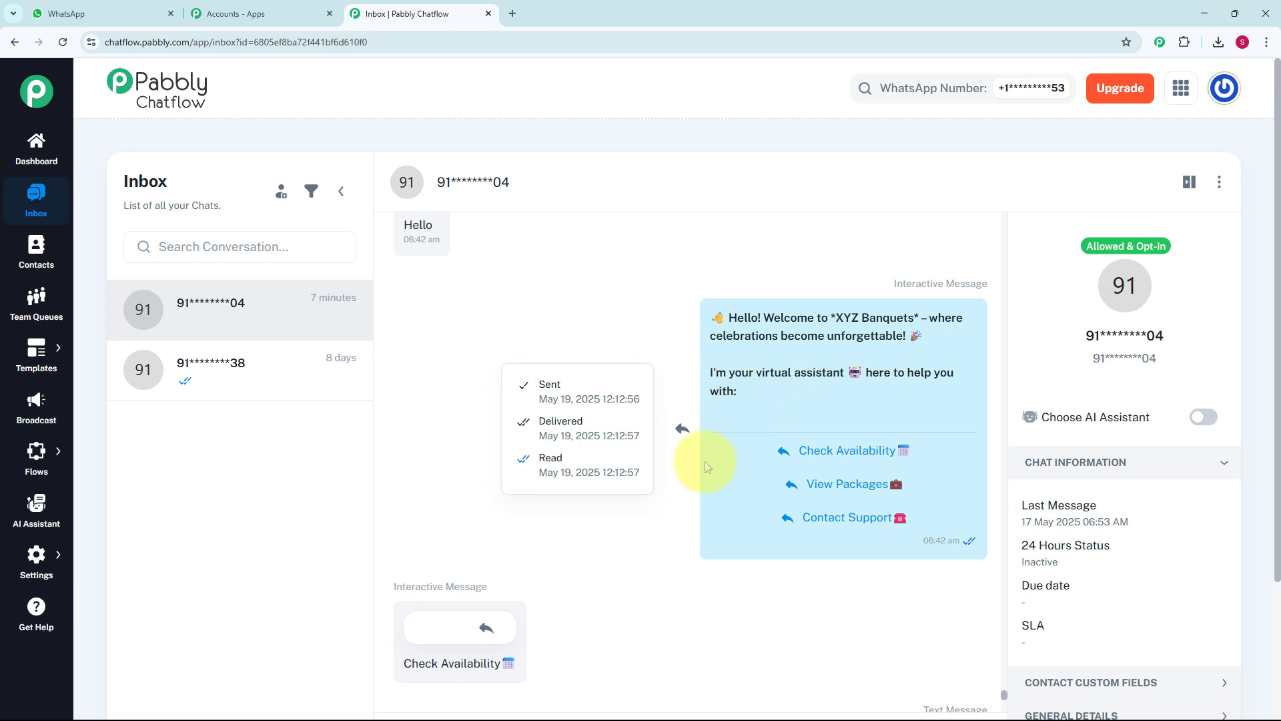
{"action": "scroll", "coordinate": [759, 640], "scroll_direction": "down", "scroll_amount": 2}
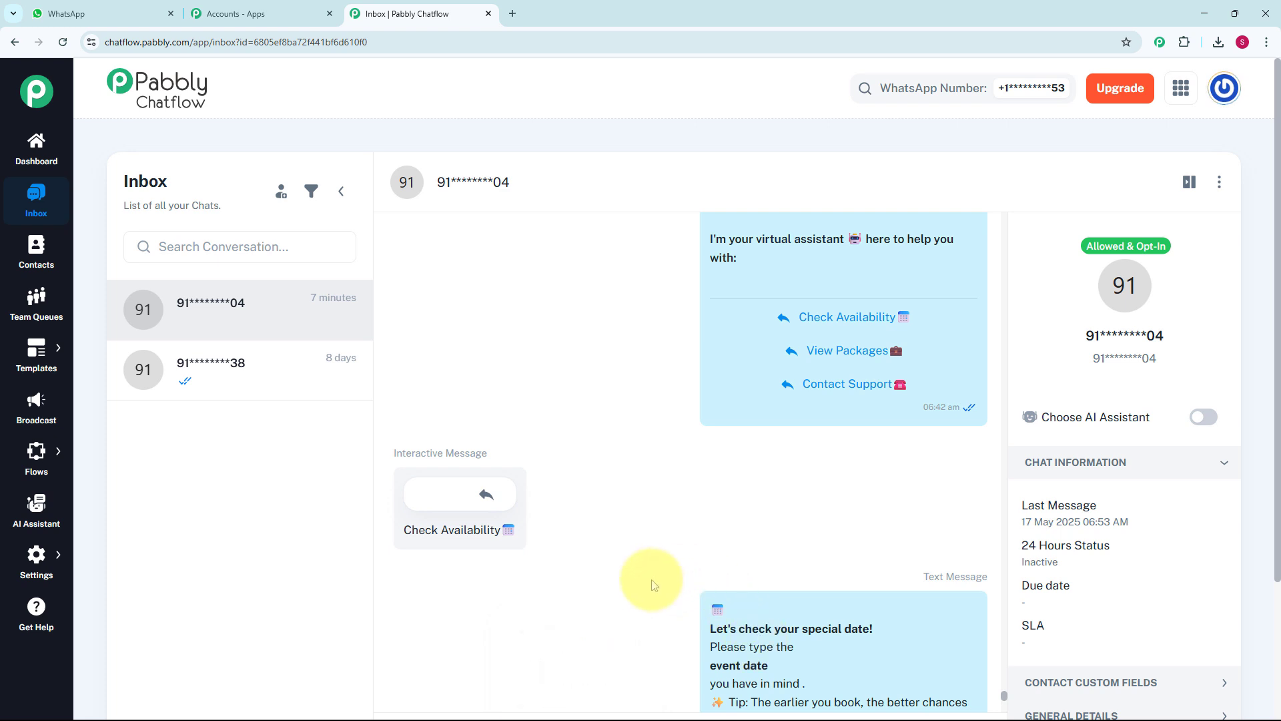
{"action": "scroll", "coordinate": [754, 589], "scroll_direction": "up", "scroll_amount": 3}
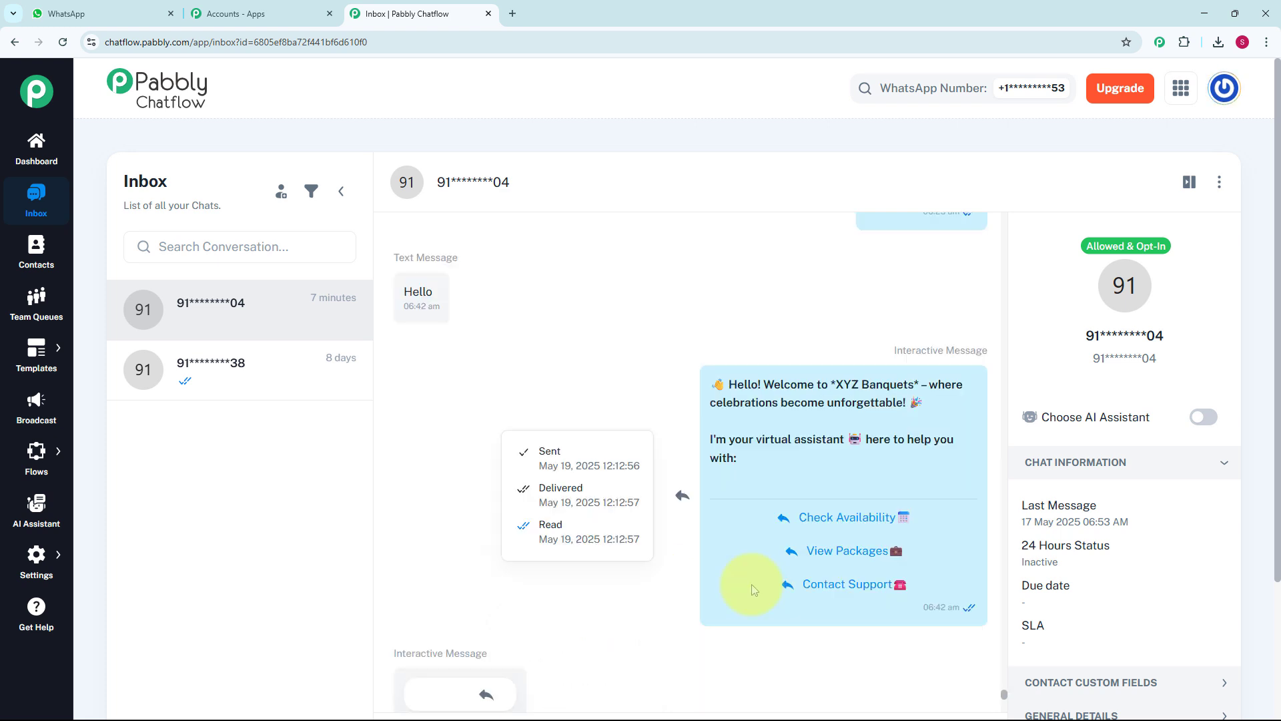